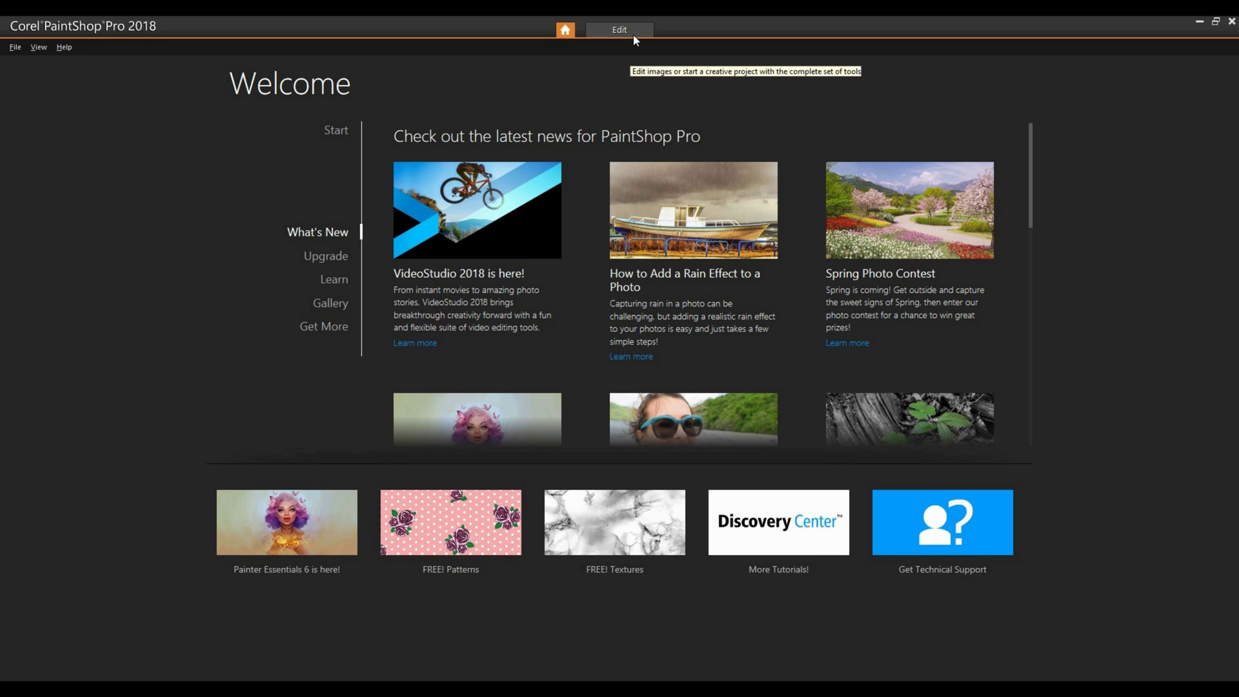
Open the Kauai.JPG photo from the PSP Frame tutorial folder in the Edit workspace.
click(634, 36)
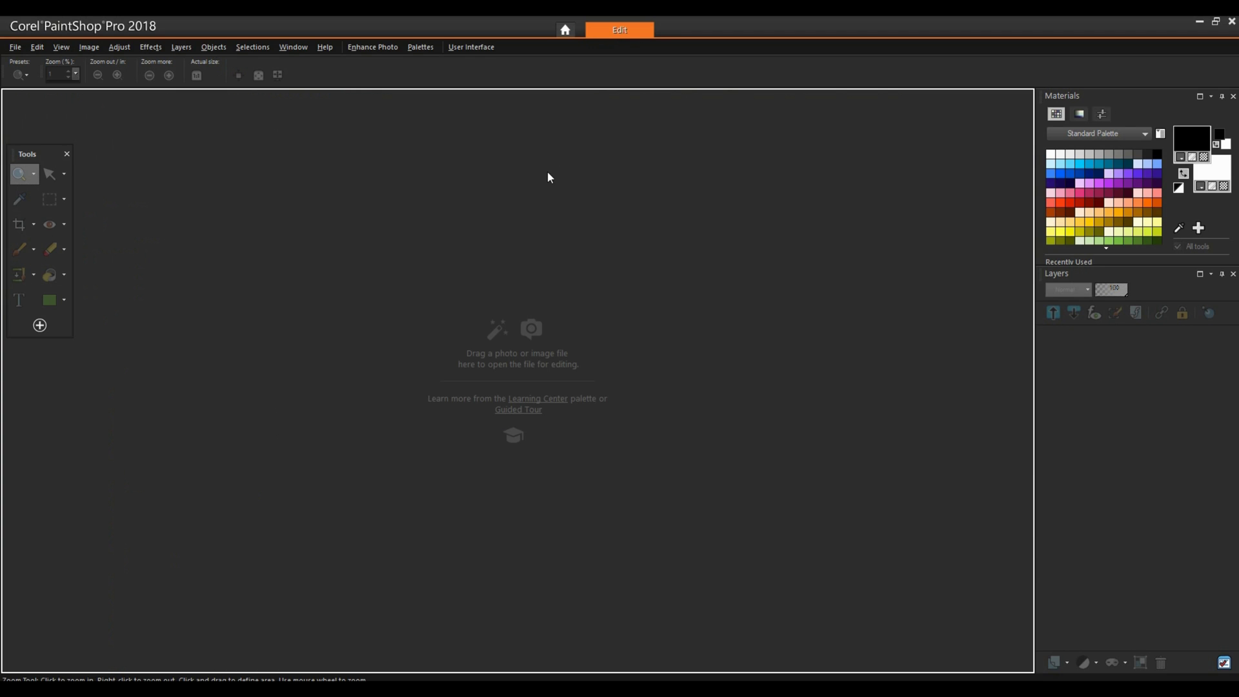
click(13, 50)
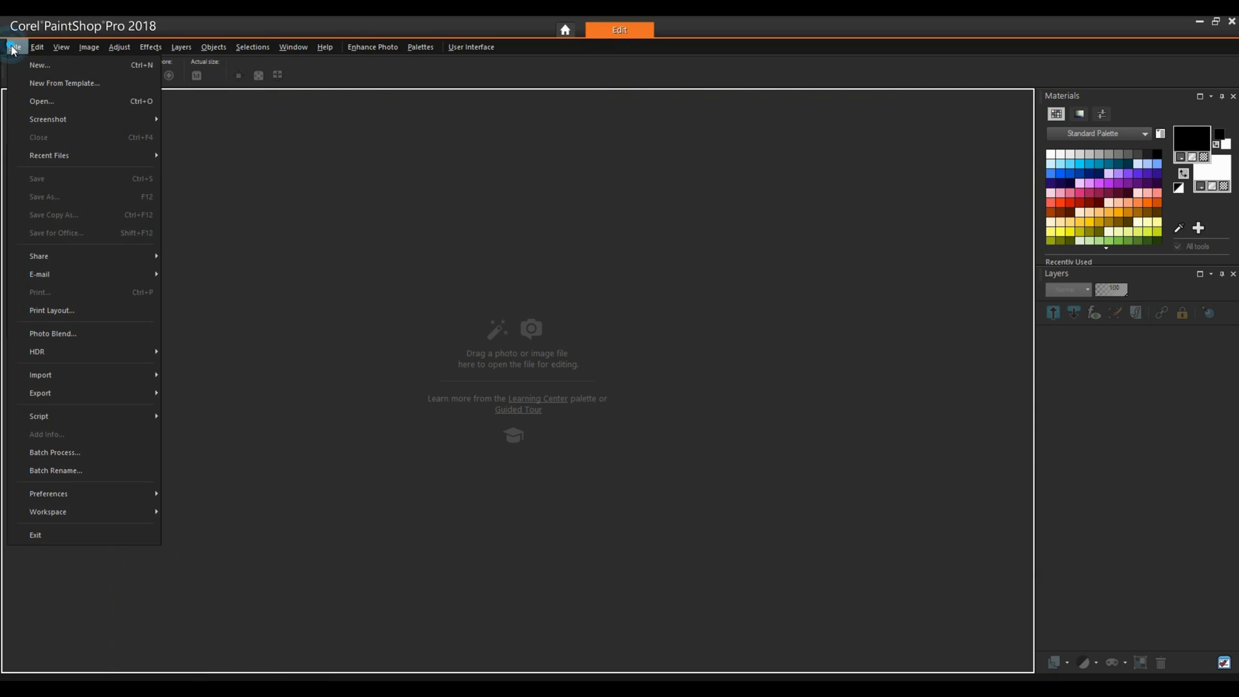
click(34, 102)
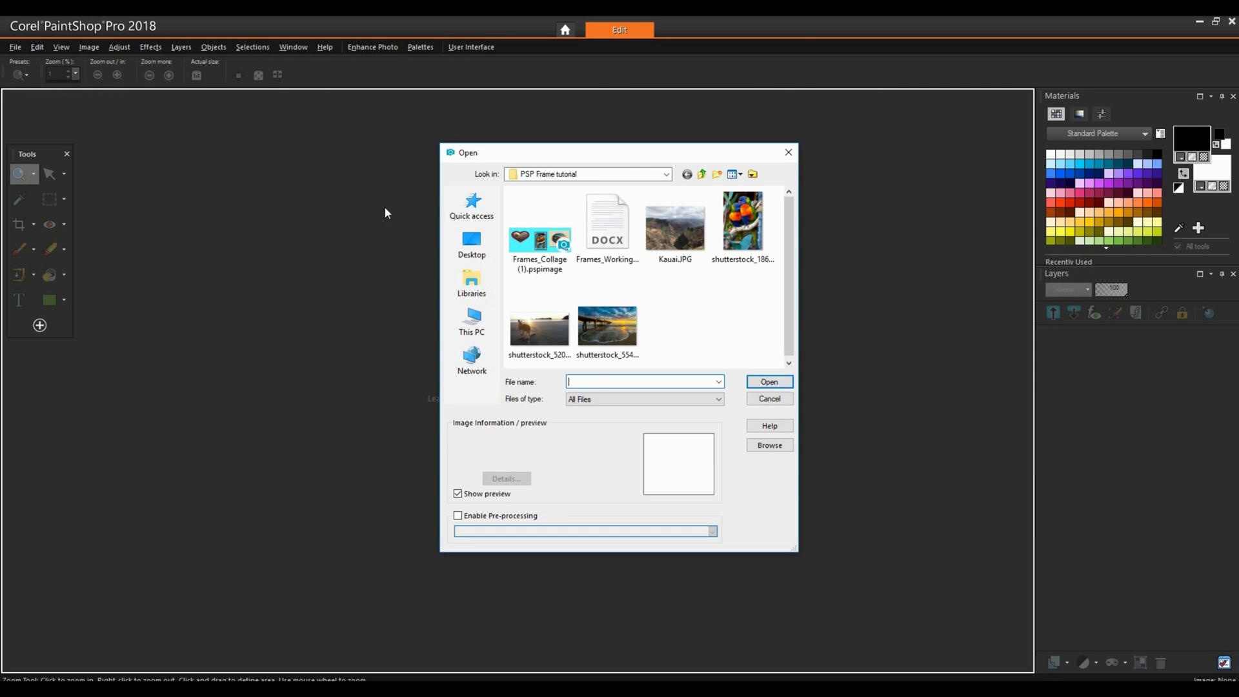
click(691, 255)
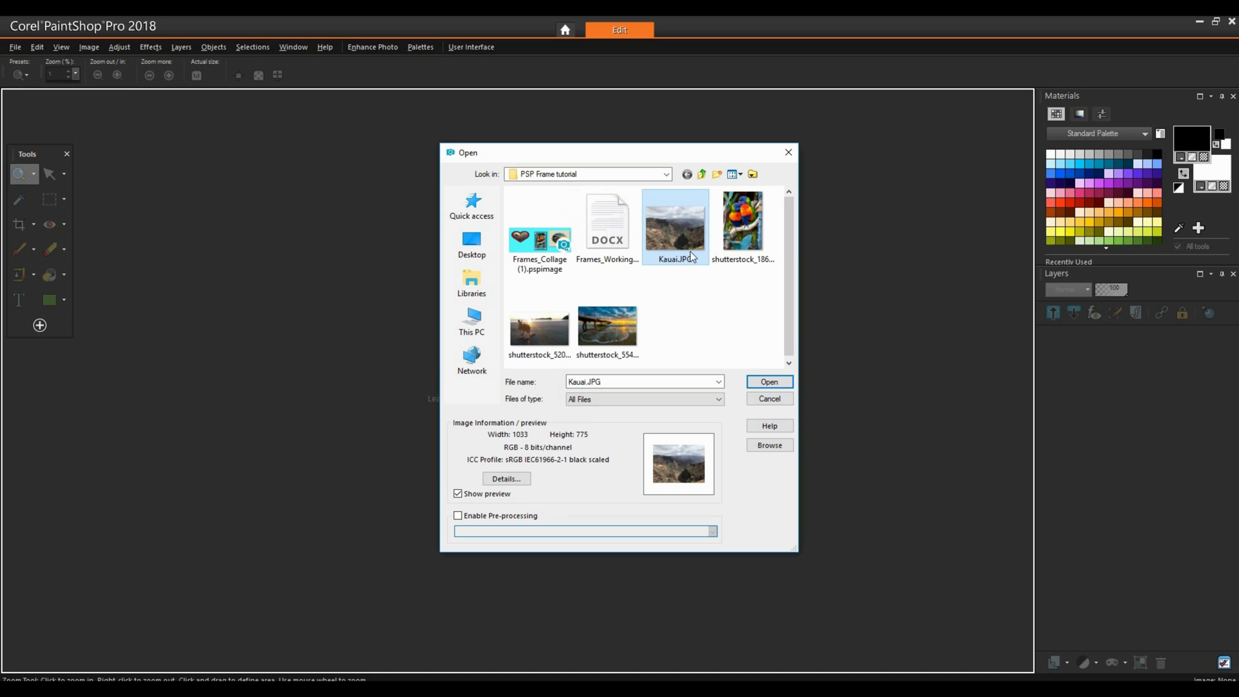
click(769, 382)
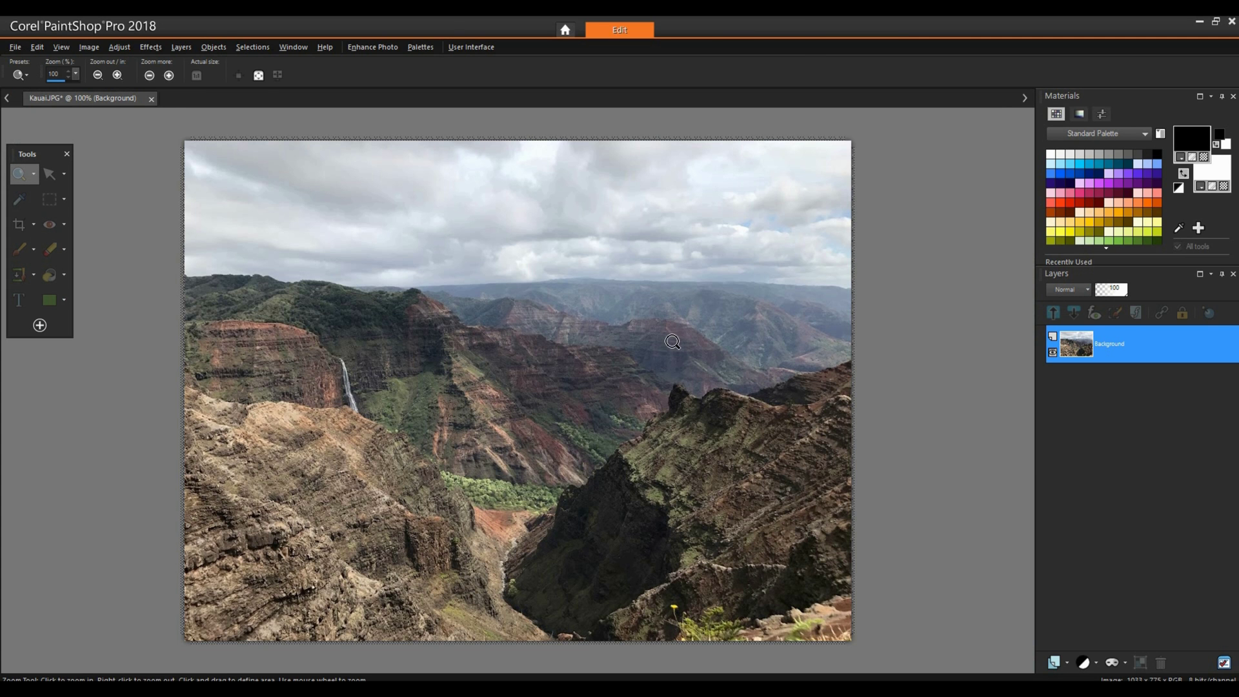
Add the Black torn picture frame around the canvas, placed outside of the image.
click(92, 49)
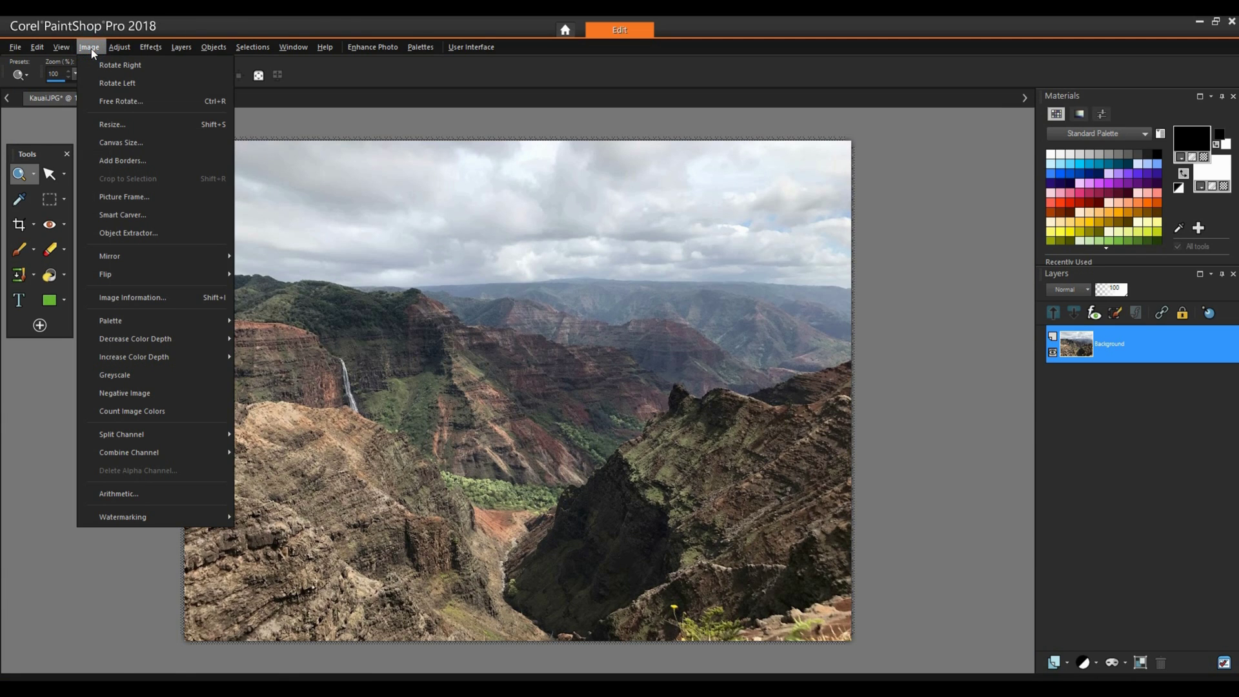
click(115, 198)
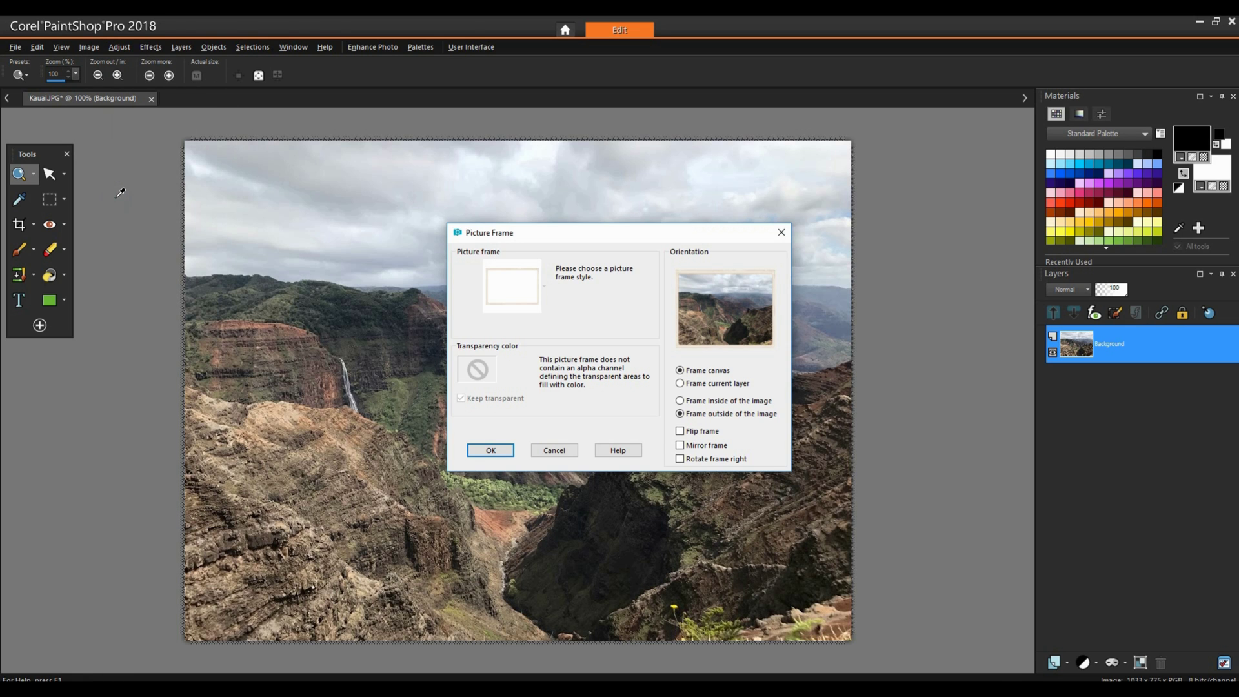
click(519, 300)
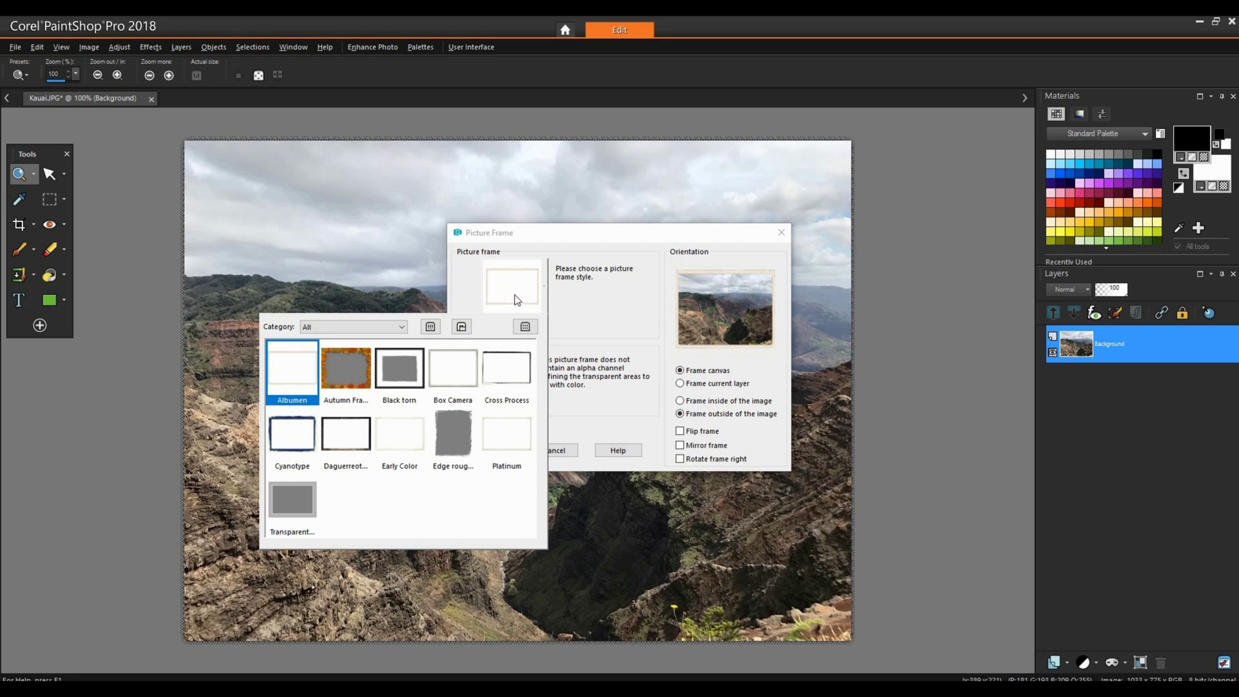
click(415, 365)
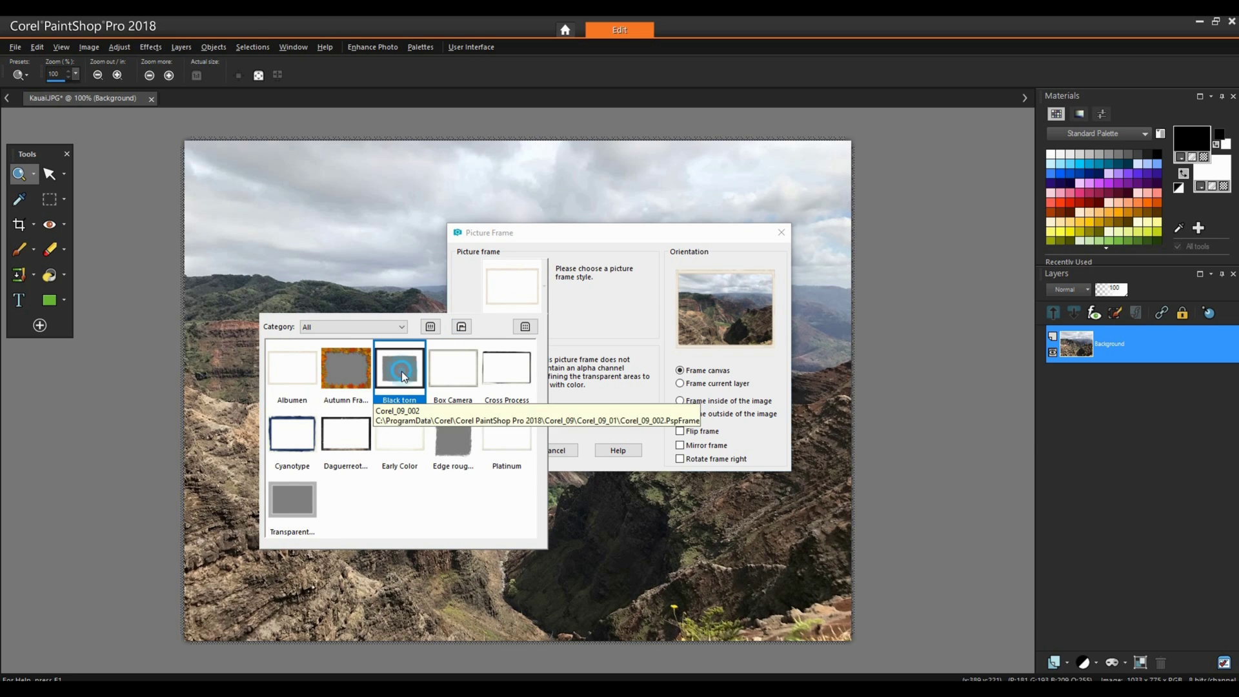
click(402, 371)
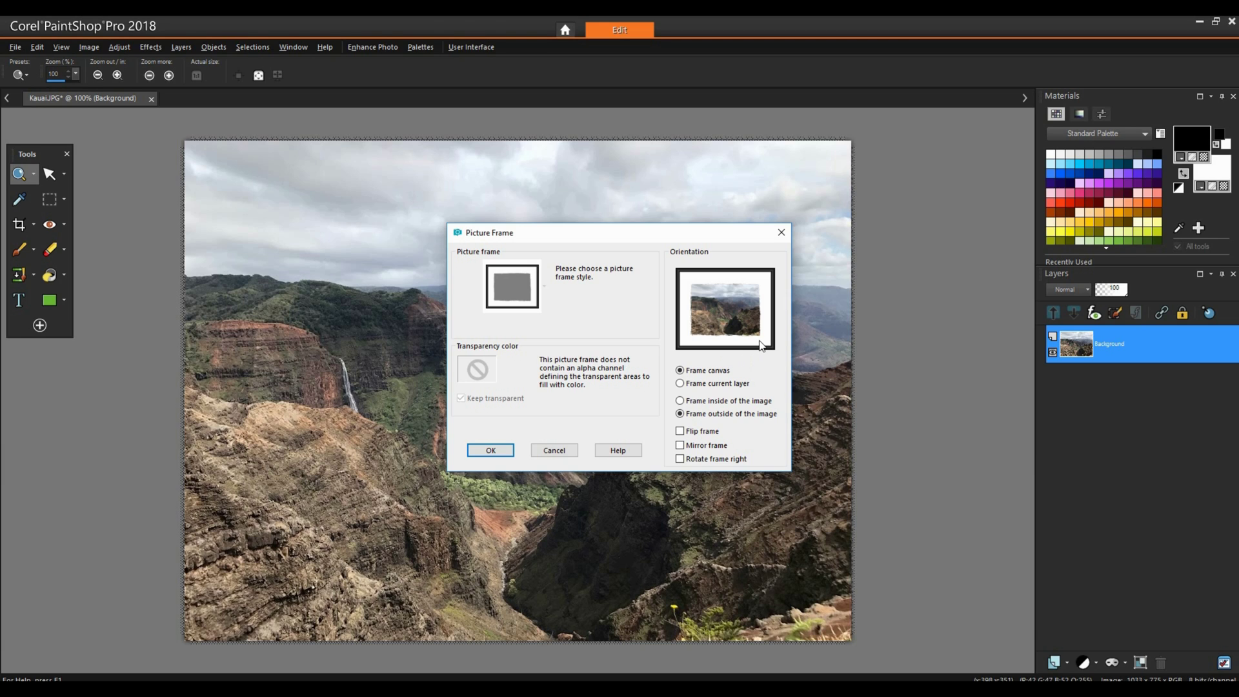
click(713, 401)
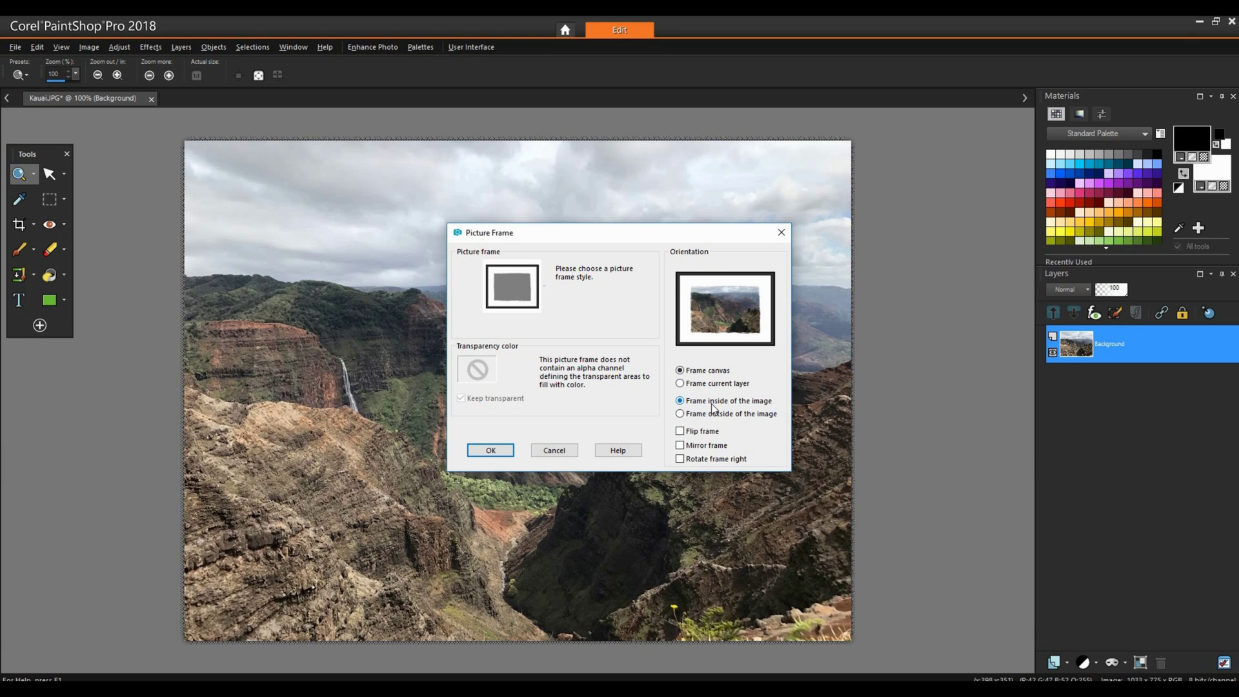
click(708, 415)
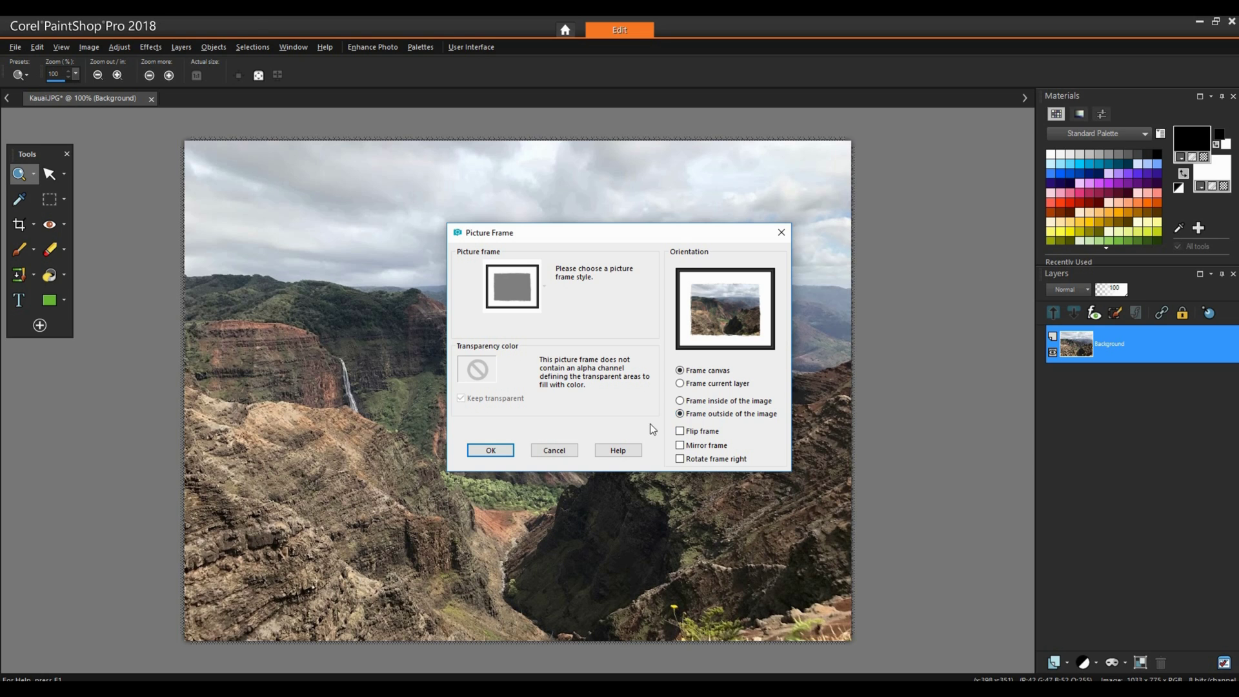
click(499, 455)
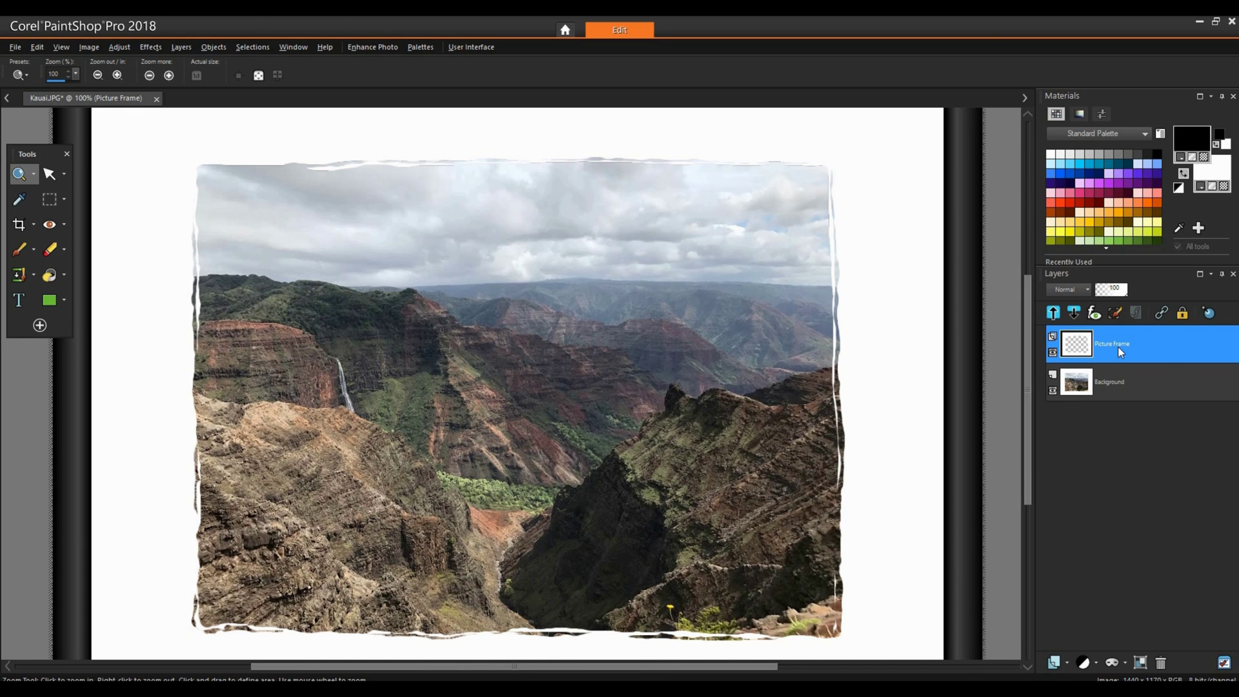
Undo the Black torn picture frame.
mouse_move(1120, 349)
key(ctrl+z)
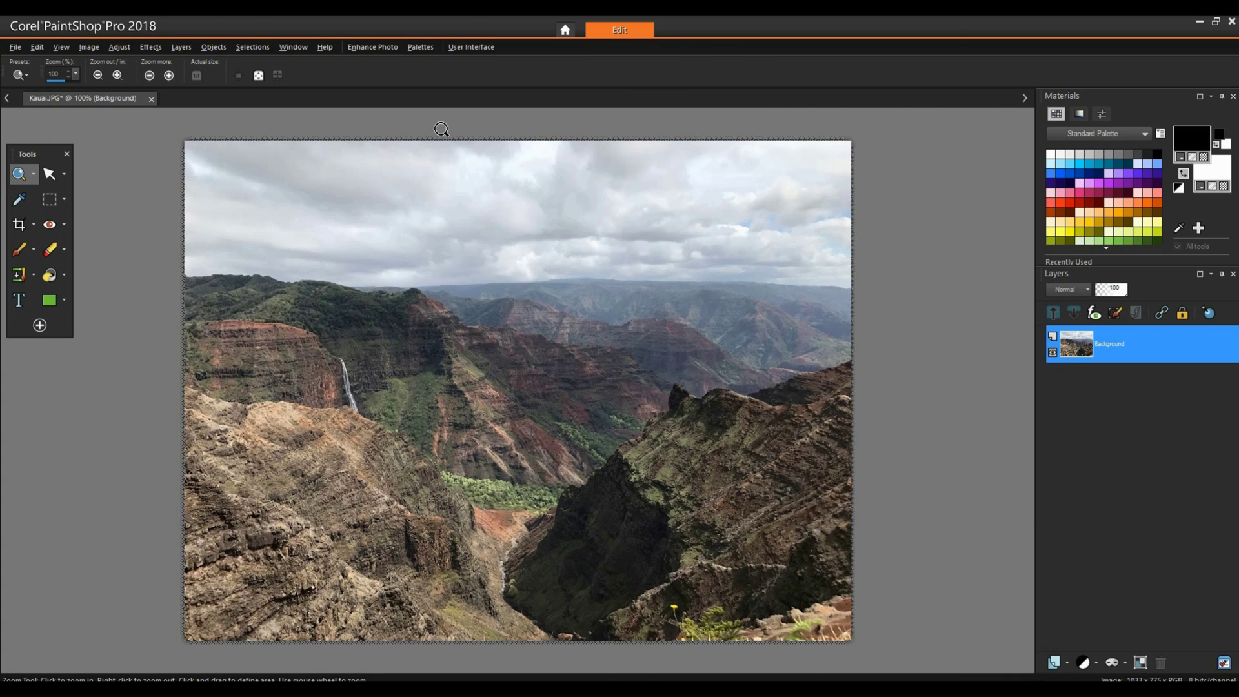
Start a new picture frame for the photo and choose the Cyanotype style.
click(94, 46)
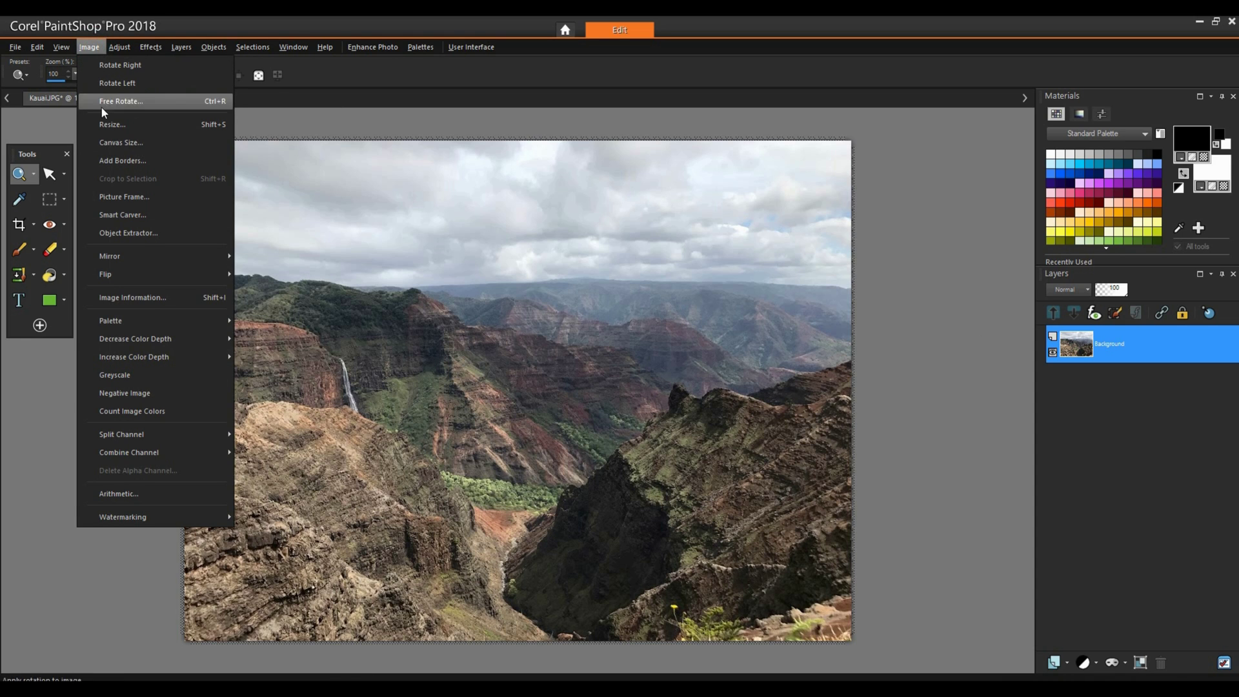
click(111, 195)
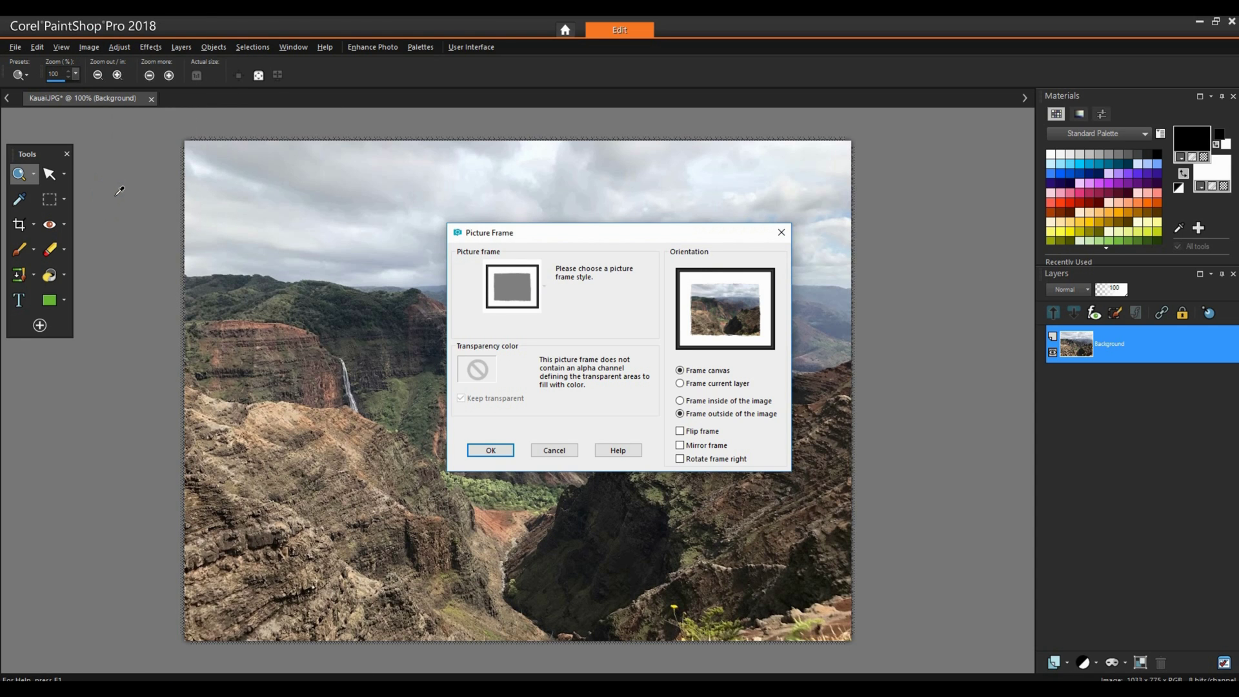
click(516, 291)
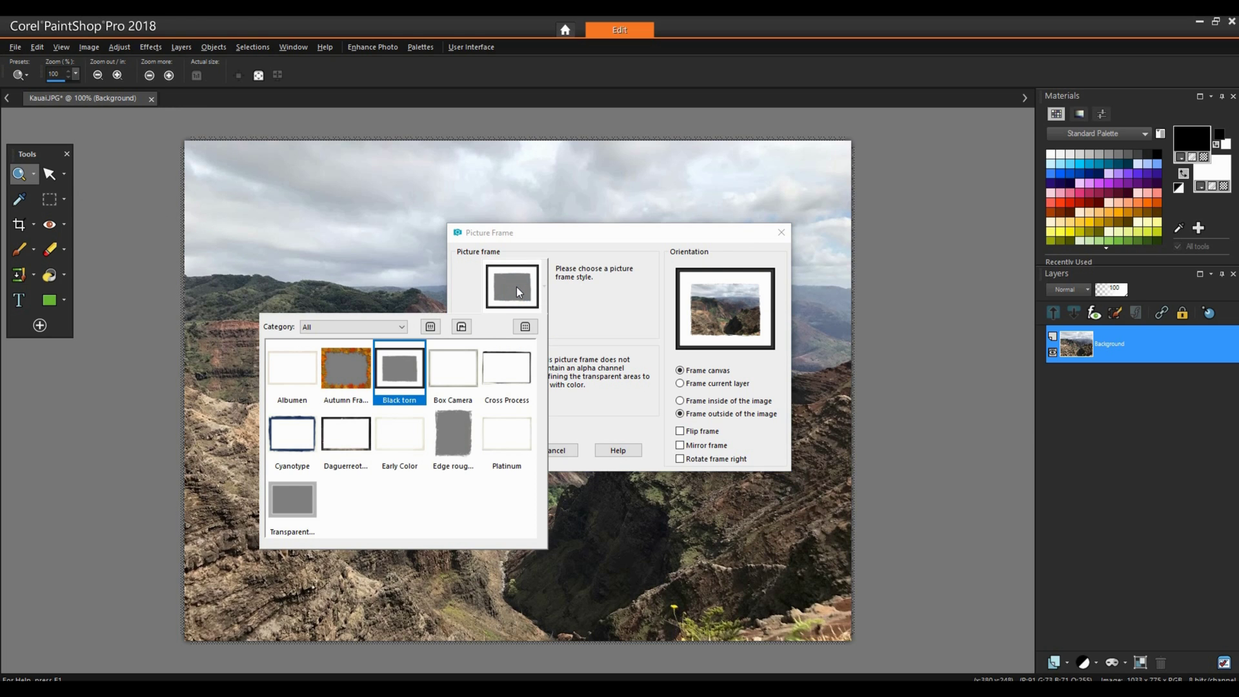
click(303, 443)
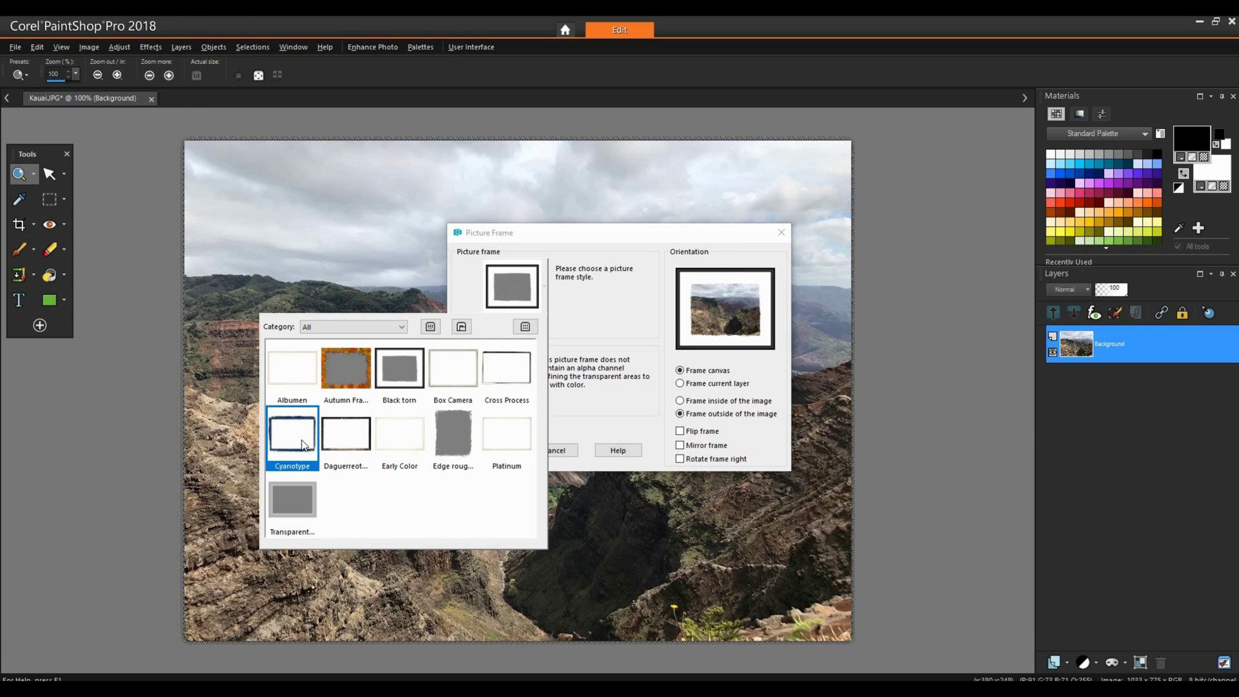
click(302, 443)
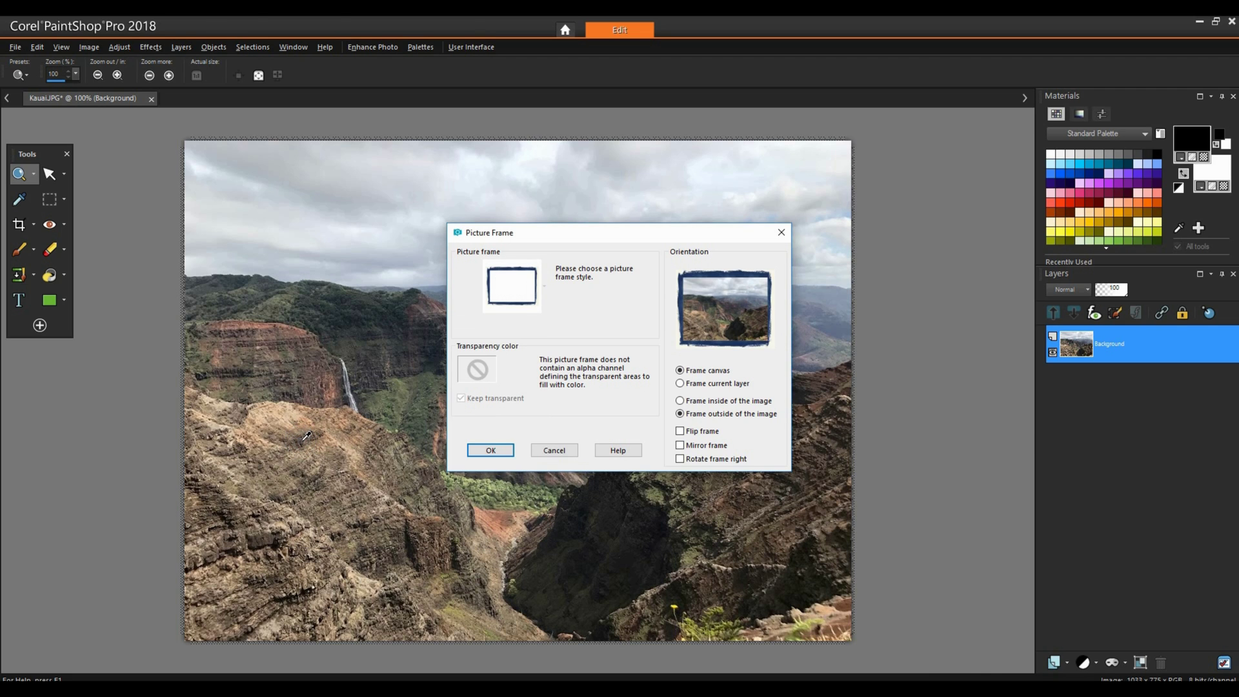
Flip, mirror and rotate the Cyanotype frame right, and apply it inside of the image.
click(681, 431)
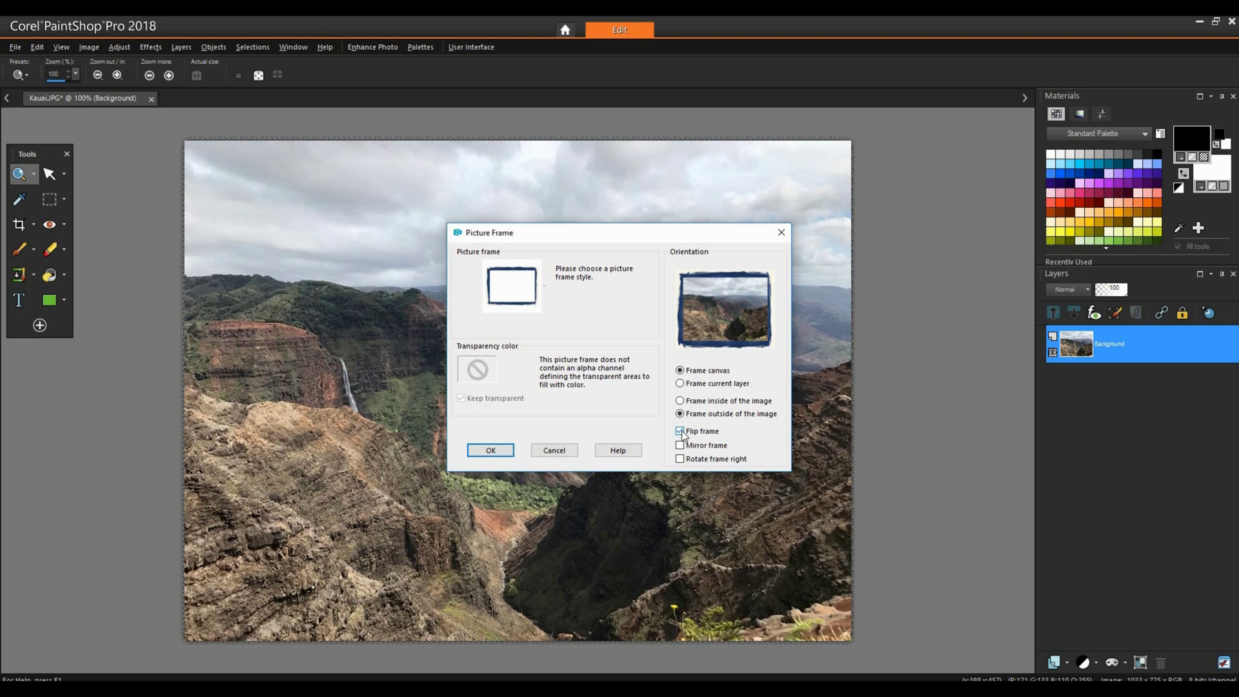
click(680, 445)
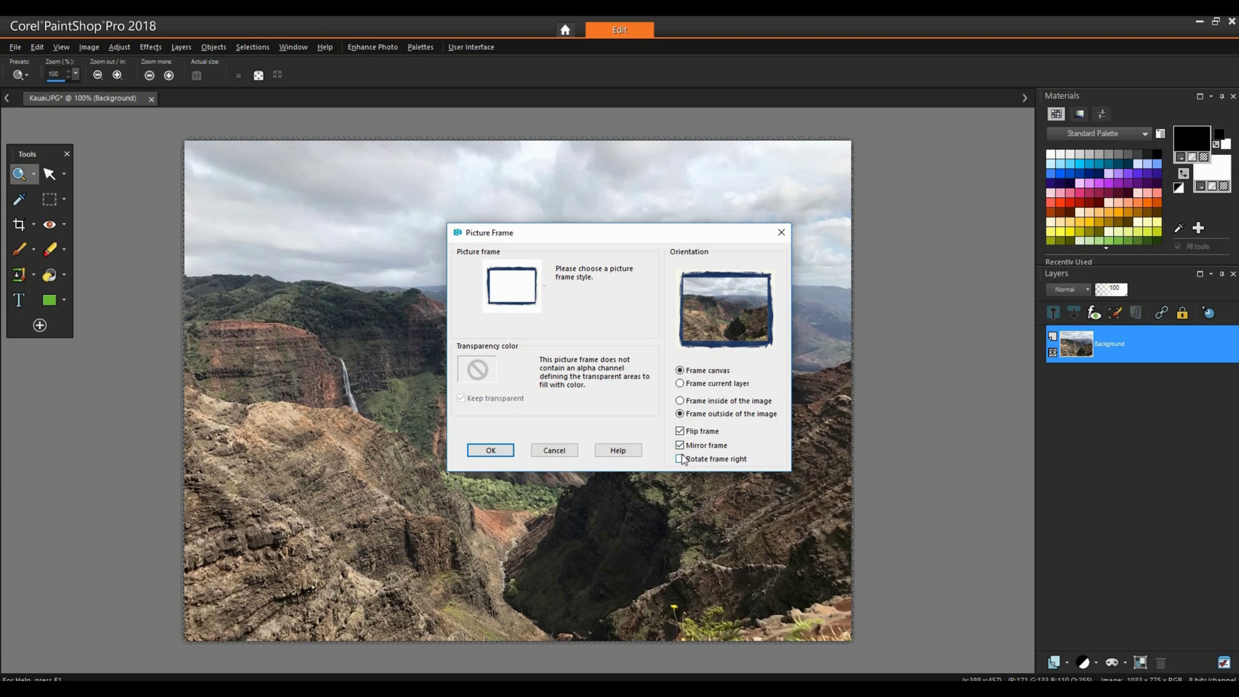
click(681, 459)
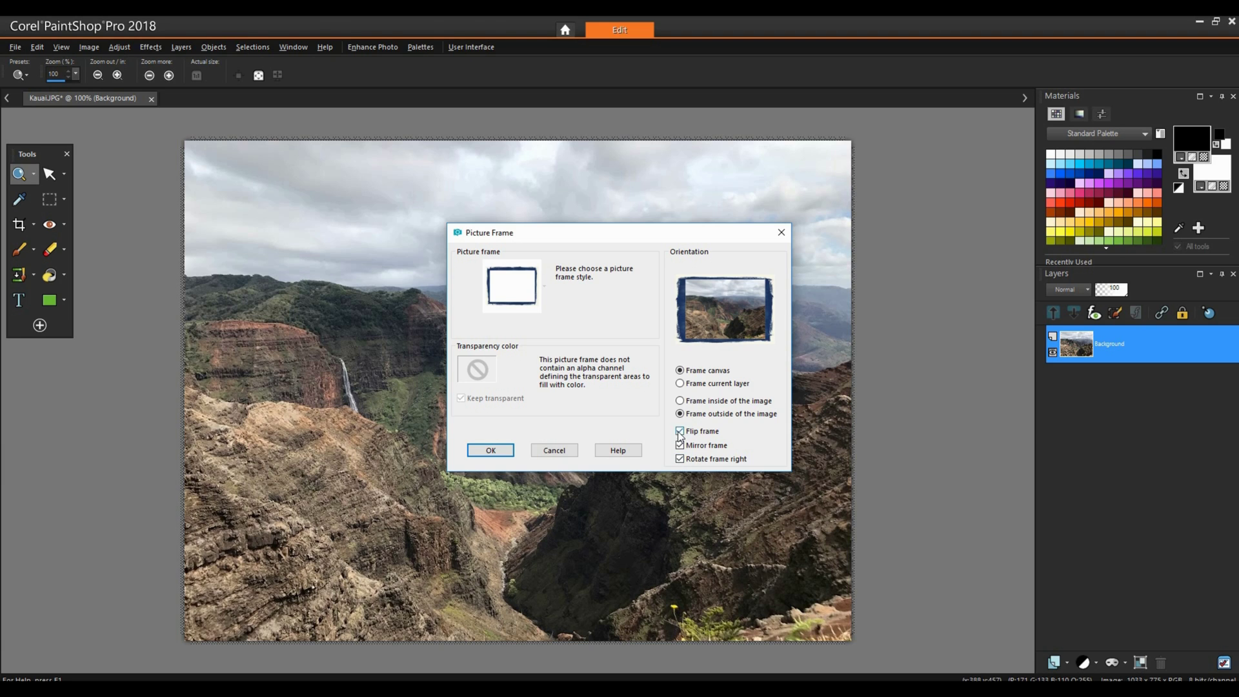
click(680, 401)
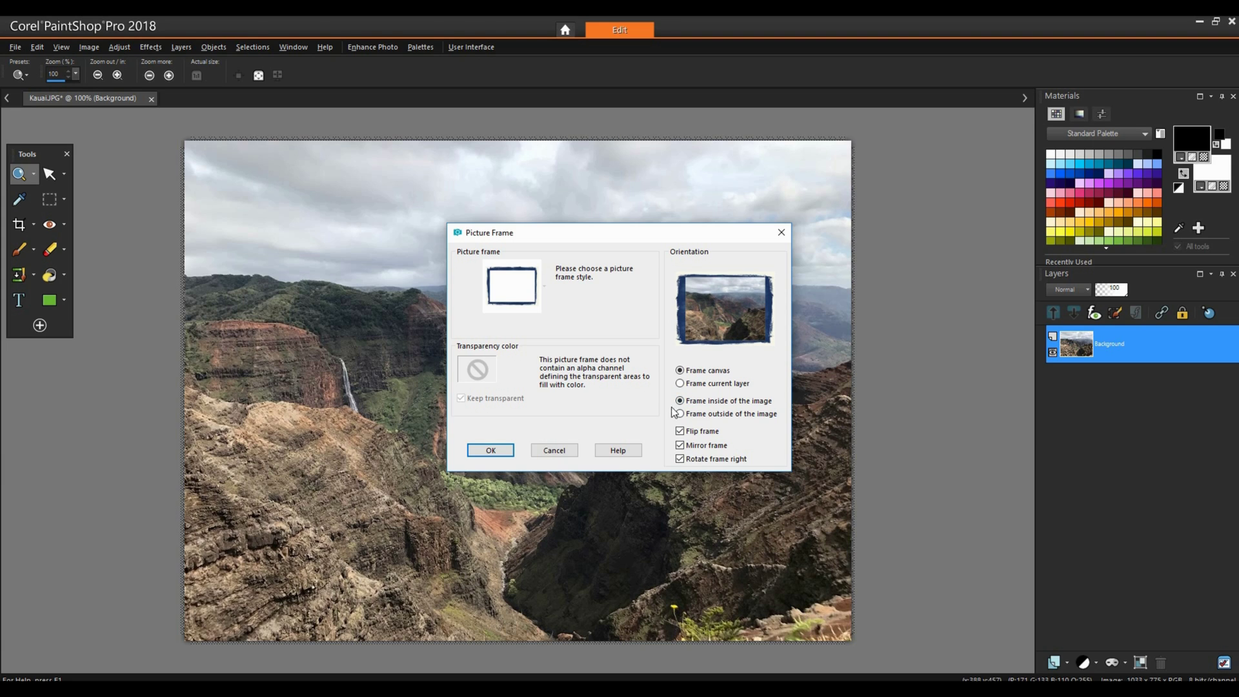
click(496, 451)
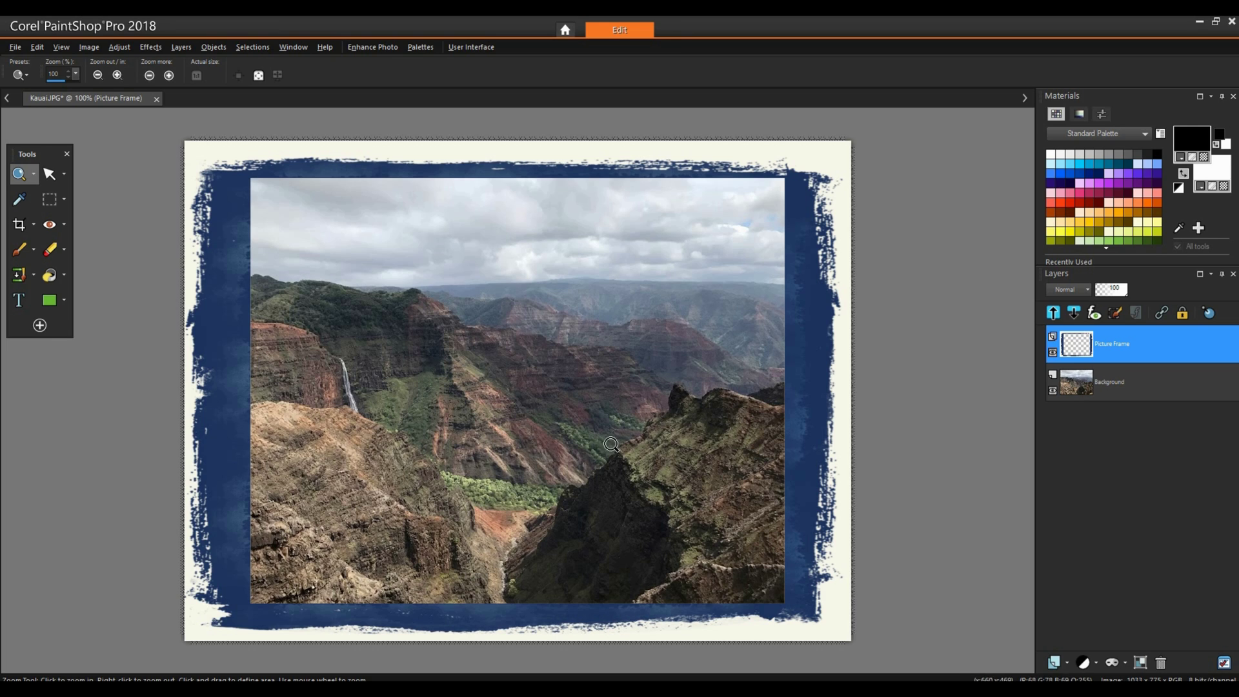
Hide the Cyanotype frame layer and add the transparent picture frame style inside of the image.
click(1053, 353)
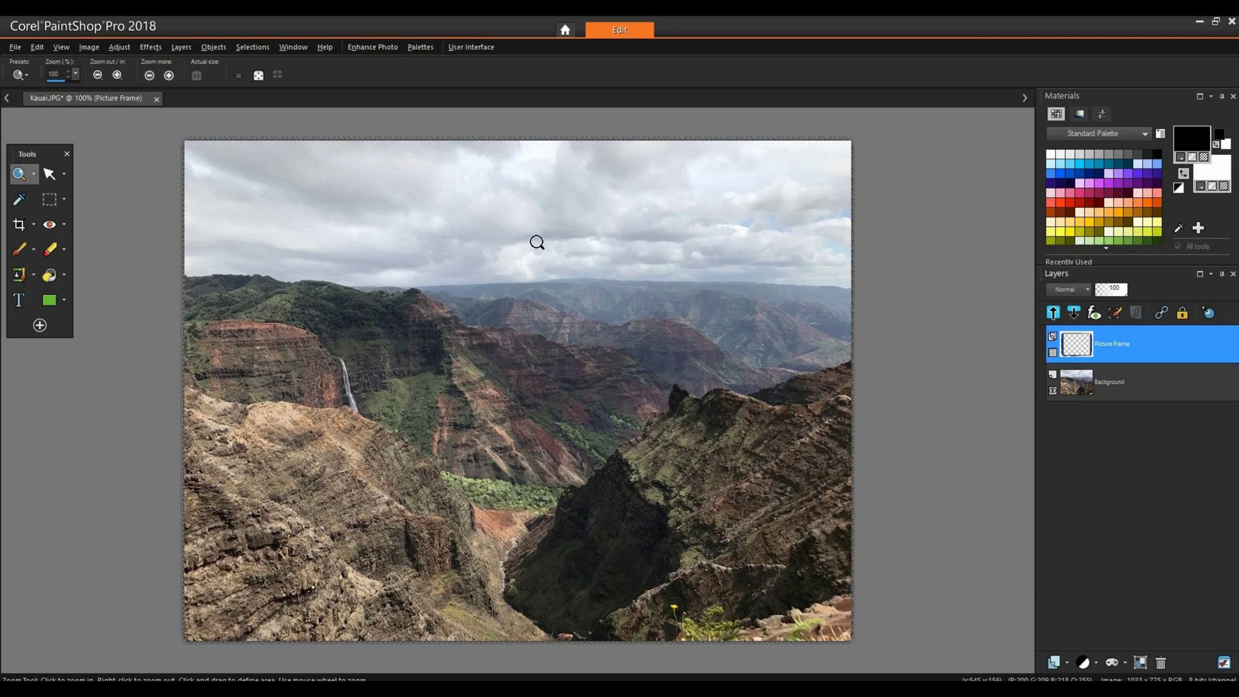
click(86, 48)
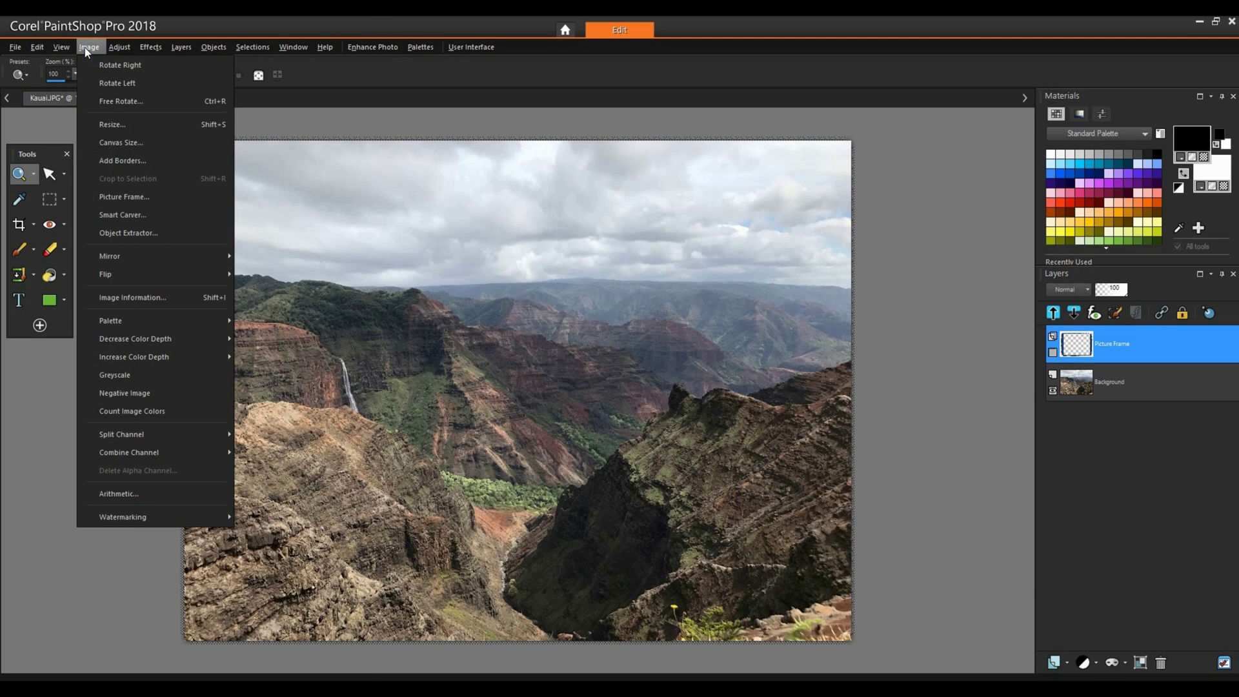
click(111, 195)
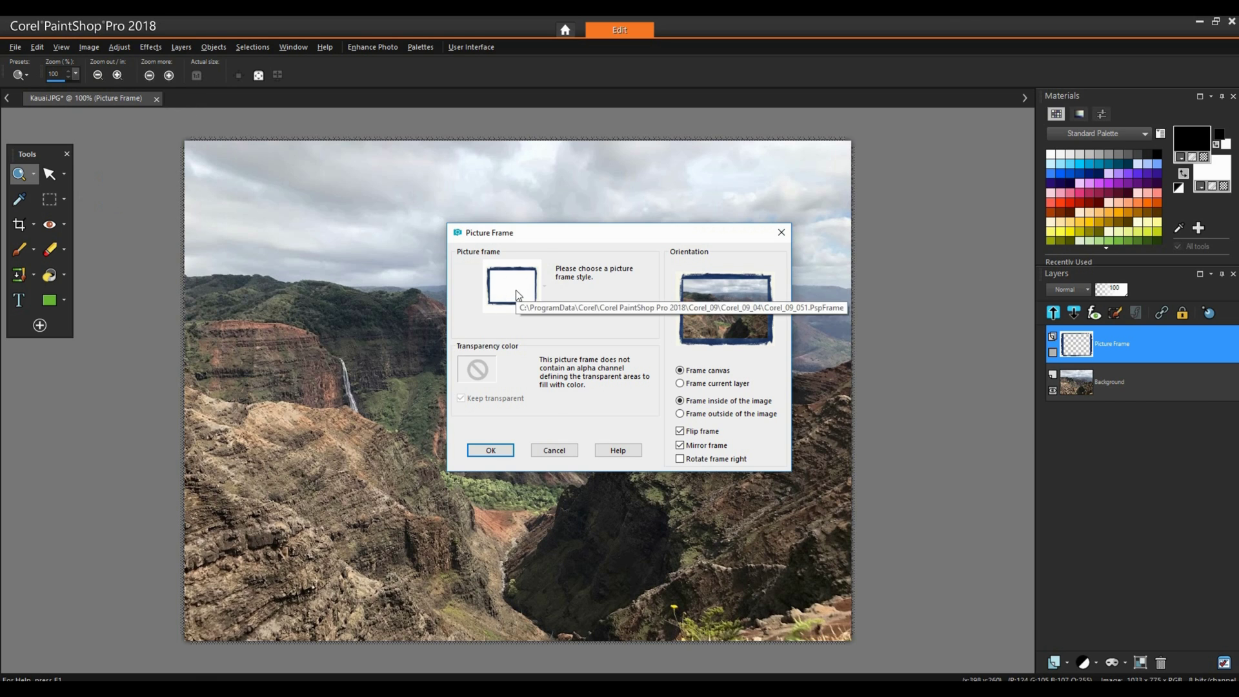
click(516, 290)
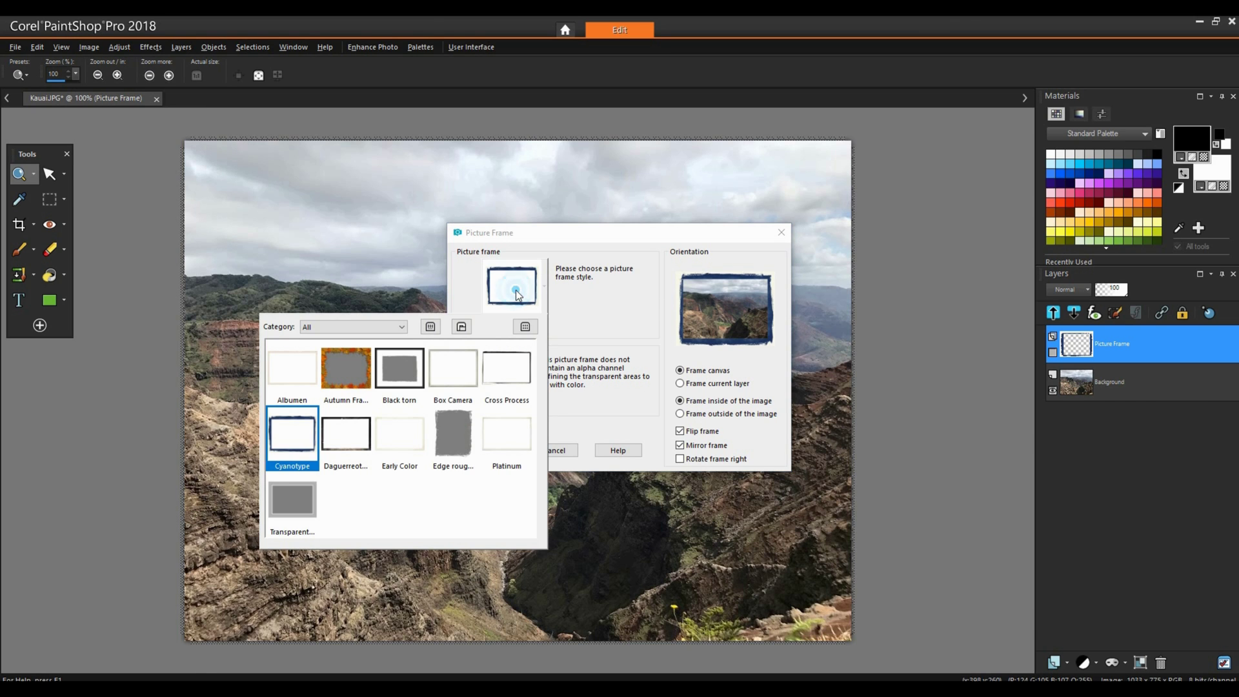
click(295, 502)
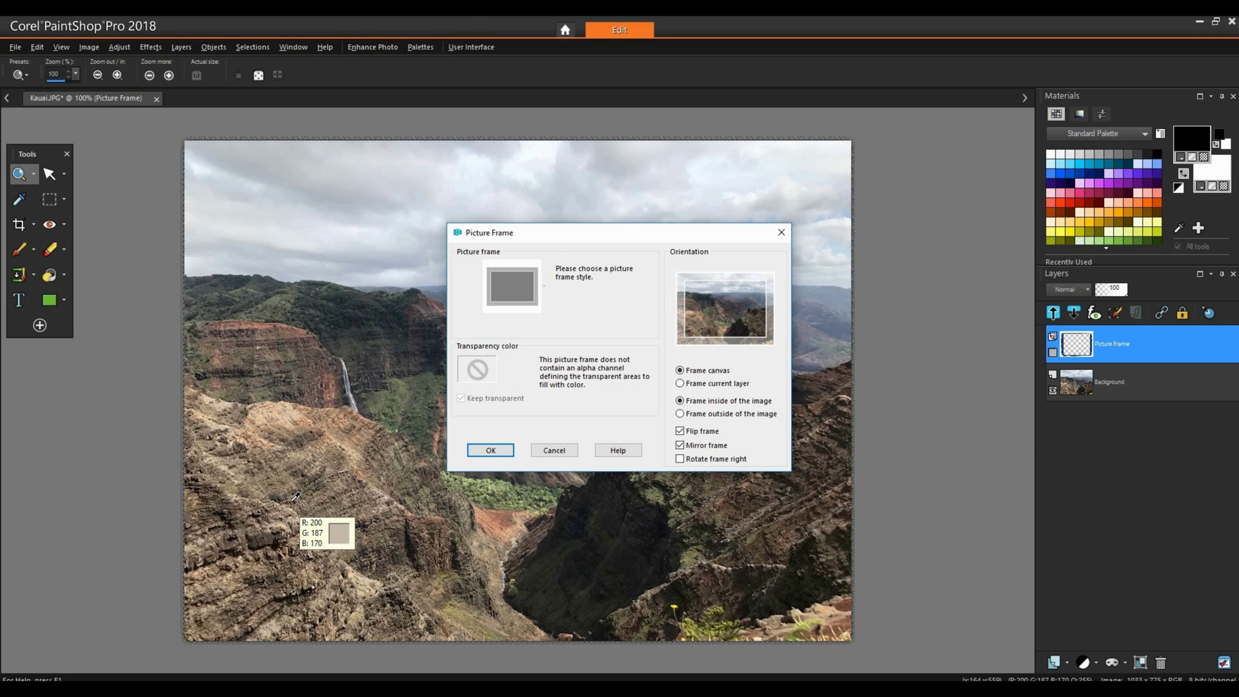
click(490, 451)
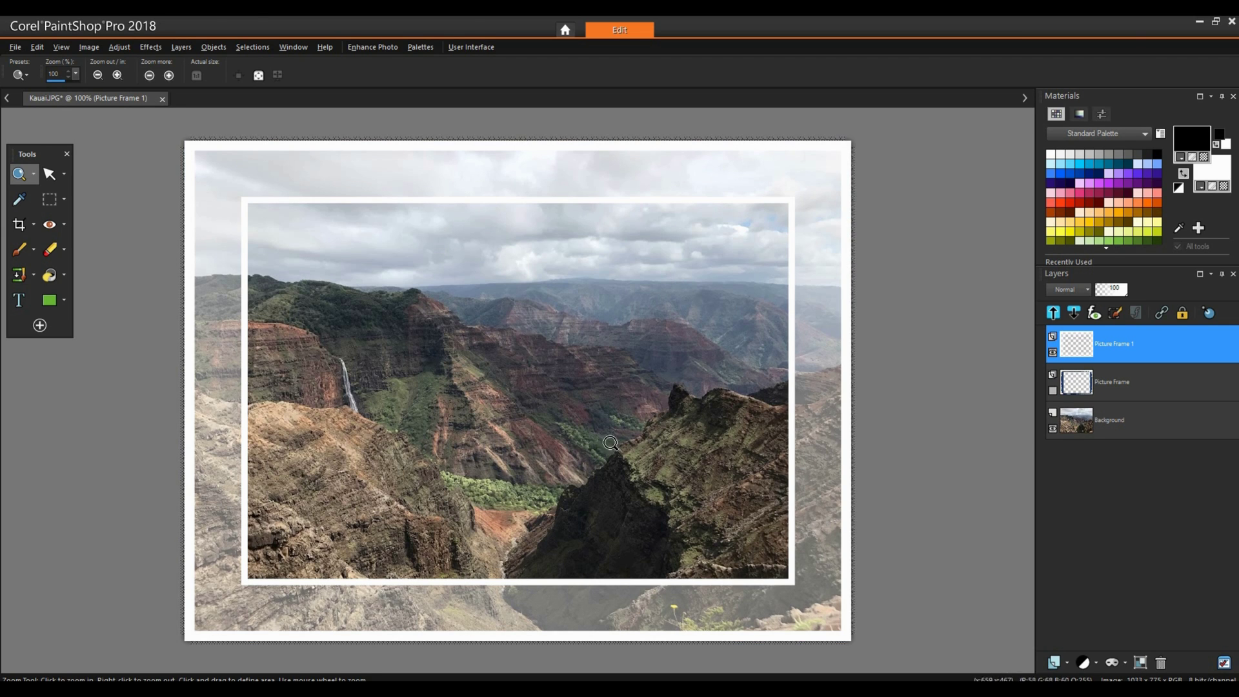
Compare the two frames by toggling their layers' visibility, leaving only the transparent frame shown over the photo.
click(1053, 352)
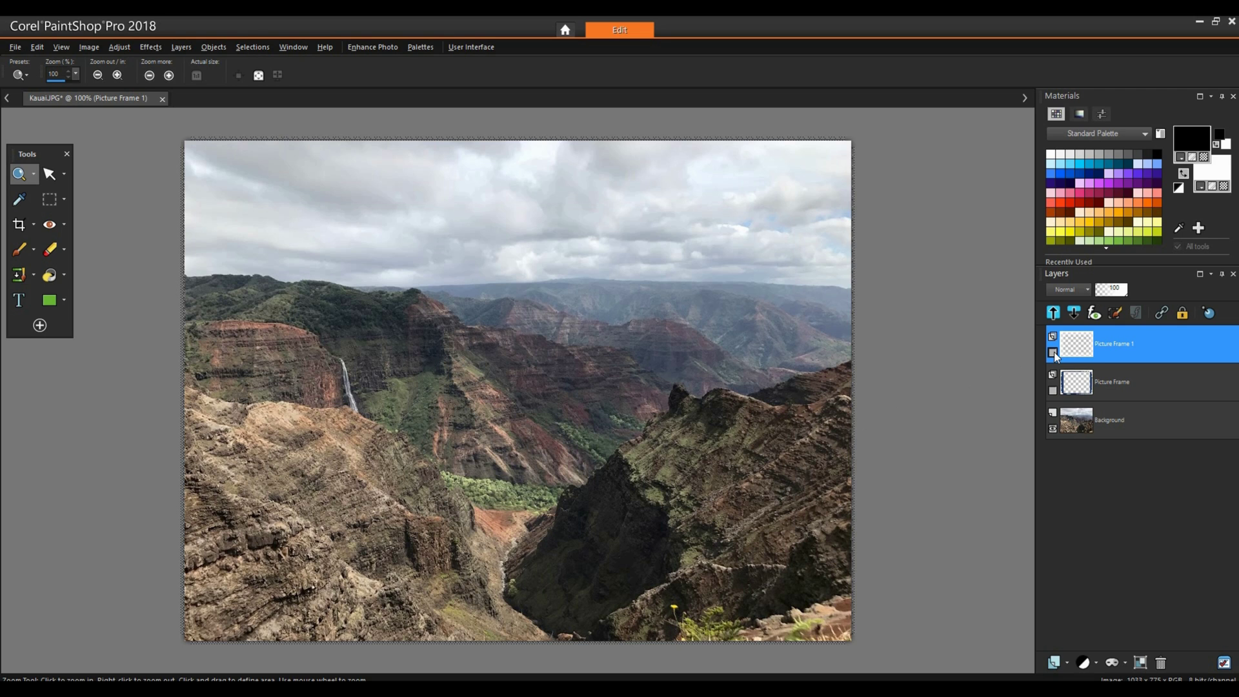
click(1052, 390)
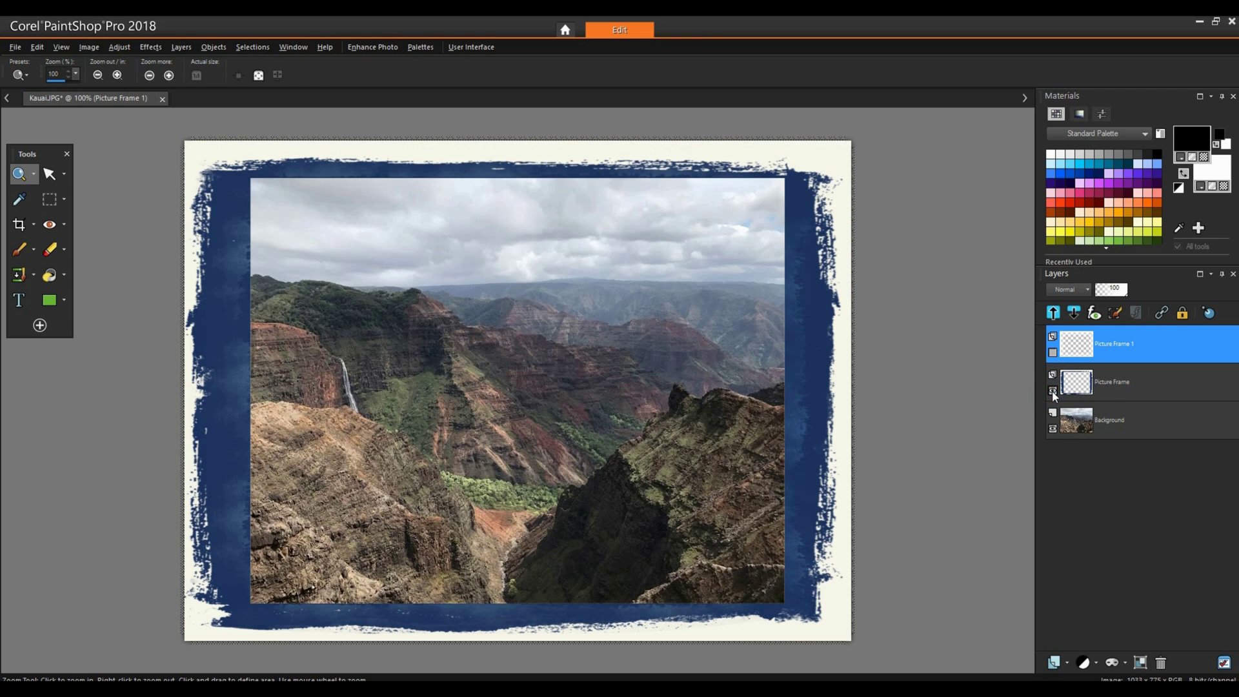
click(1053, 390)
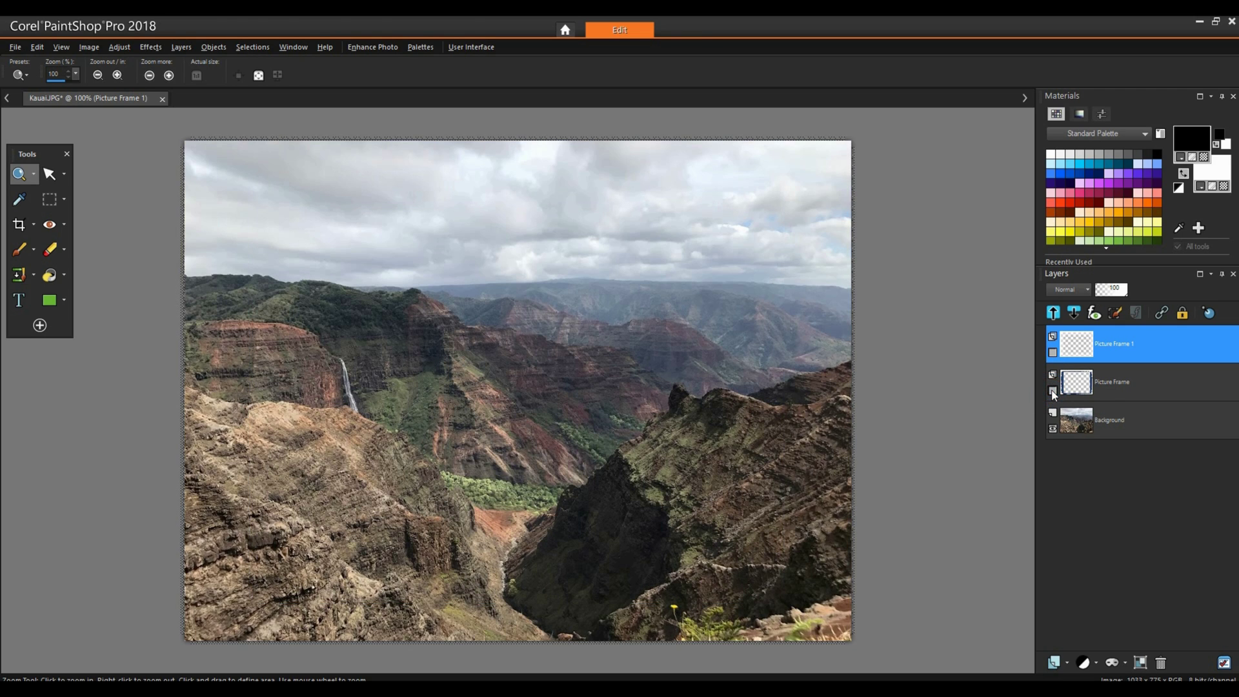
click(1053, 353)
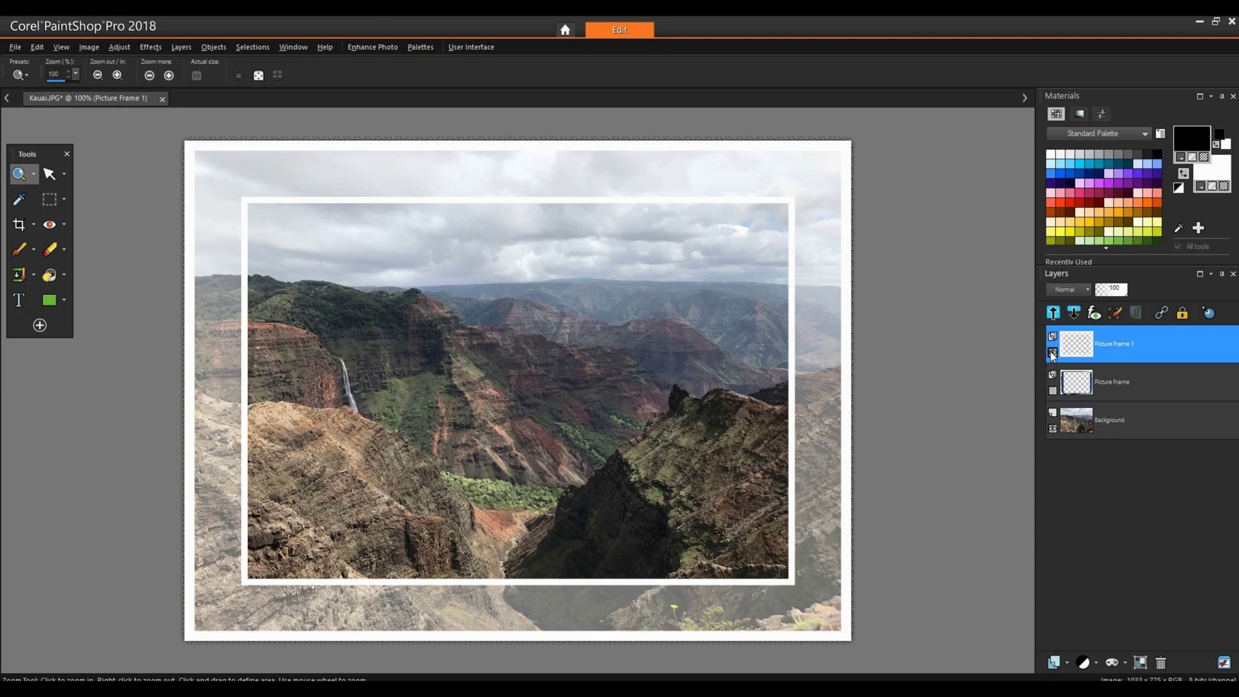
Rename the transparent frame's layer as Transparent Frame.
double_click(1114, 344)
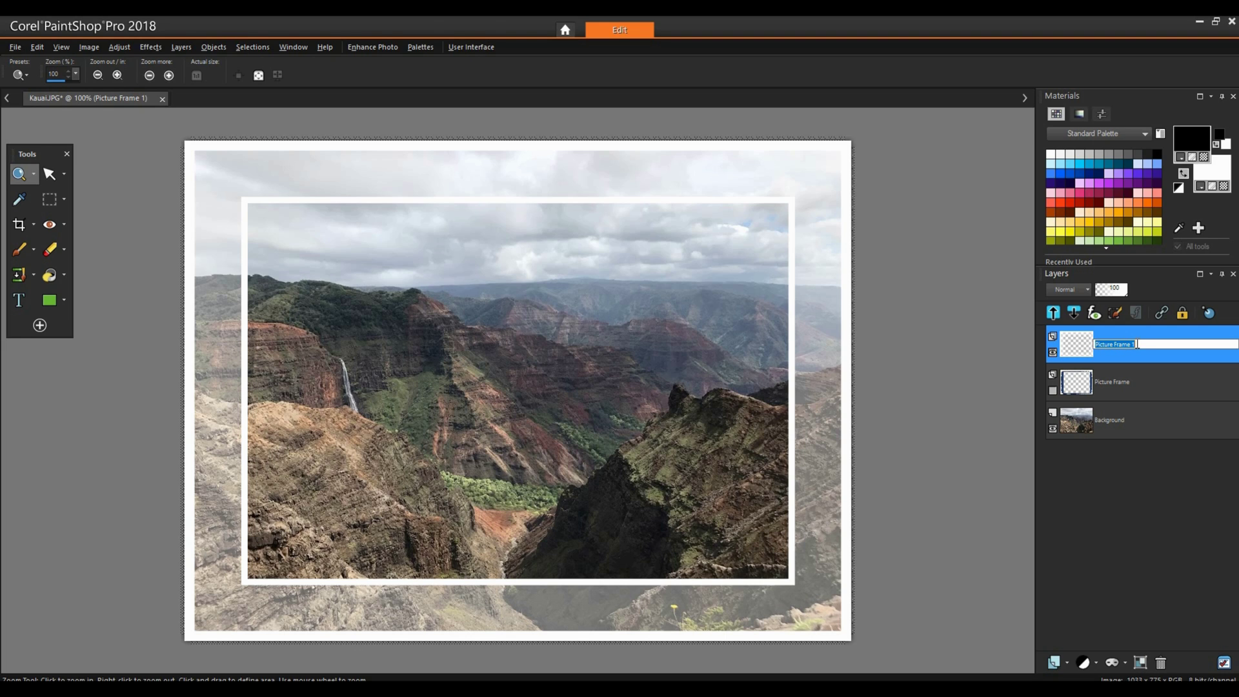
text(Transparent Frame)
key(Return)
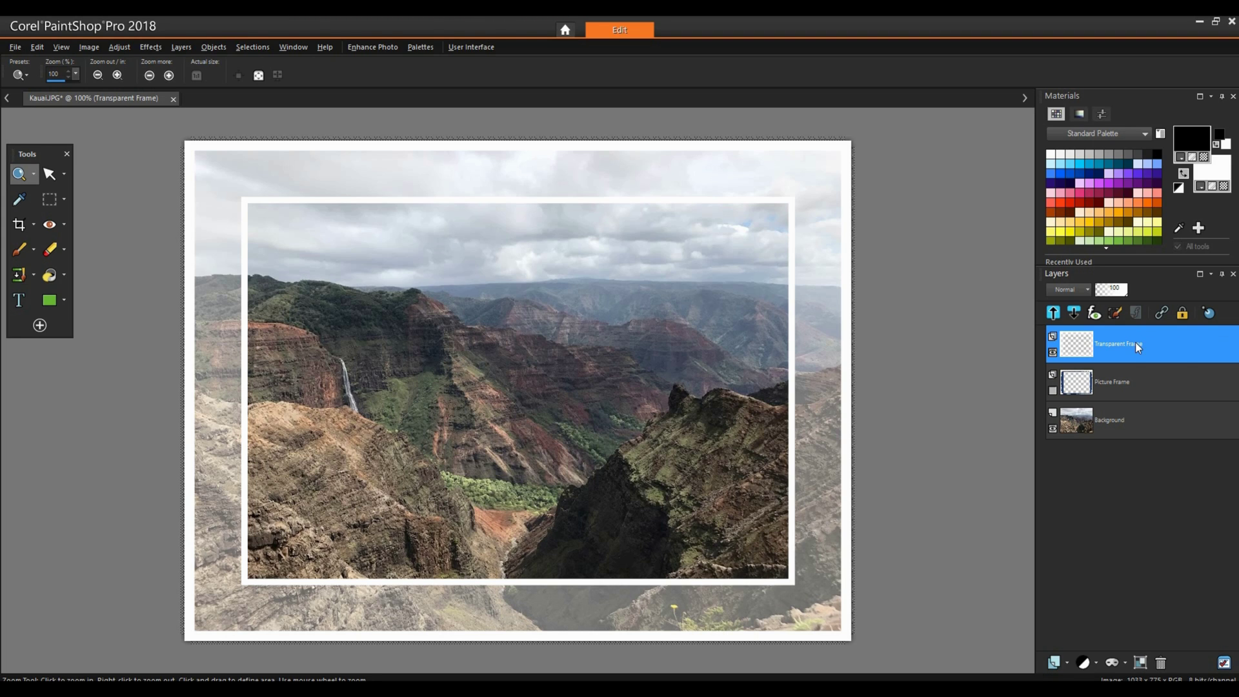
Undo the layer rename and the preceding visibility changes, going back to the photo with both frame layers hidden.
mouse_move(1133, 341)
key(ctrl+z)
key(ctrl+z)
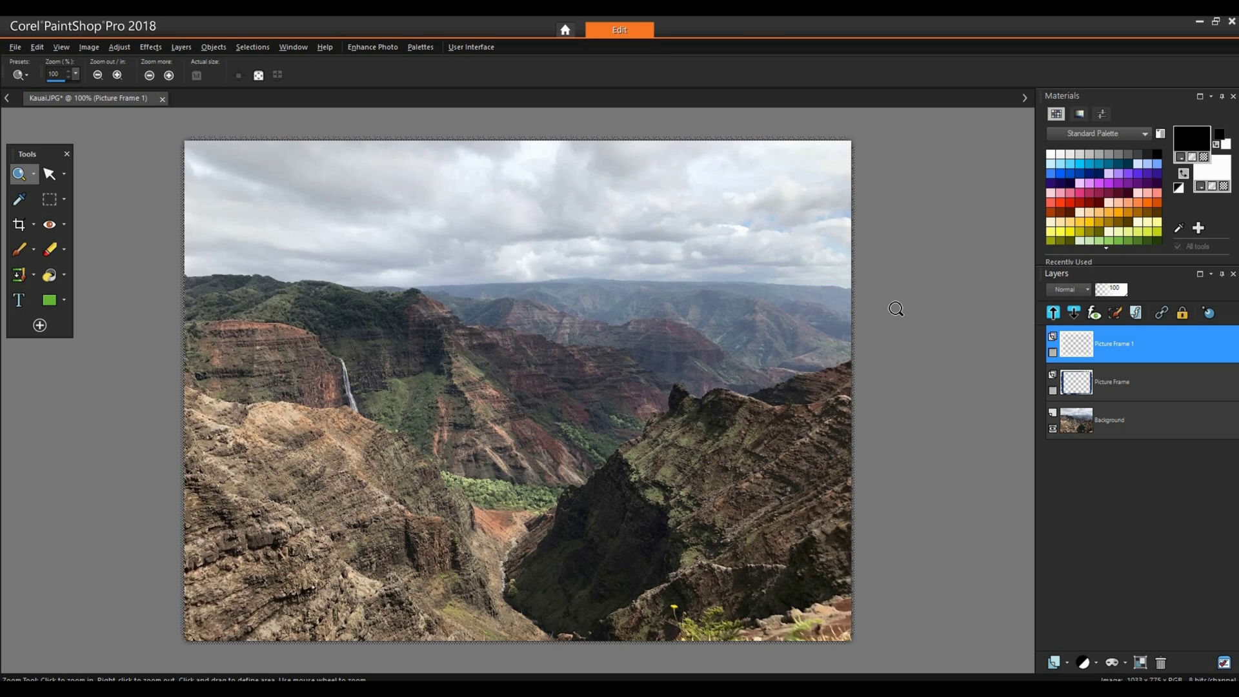
key(ctrl+z)
key(ctrl+z)
key(ctrl+z)
Start another picture frame for the photo and choose the Platinum style.
click(89, 47)
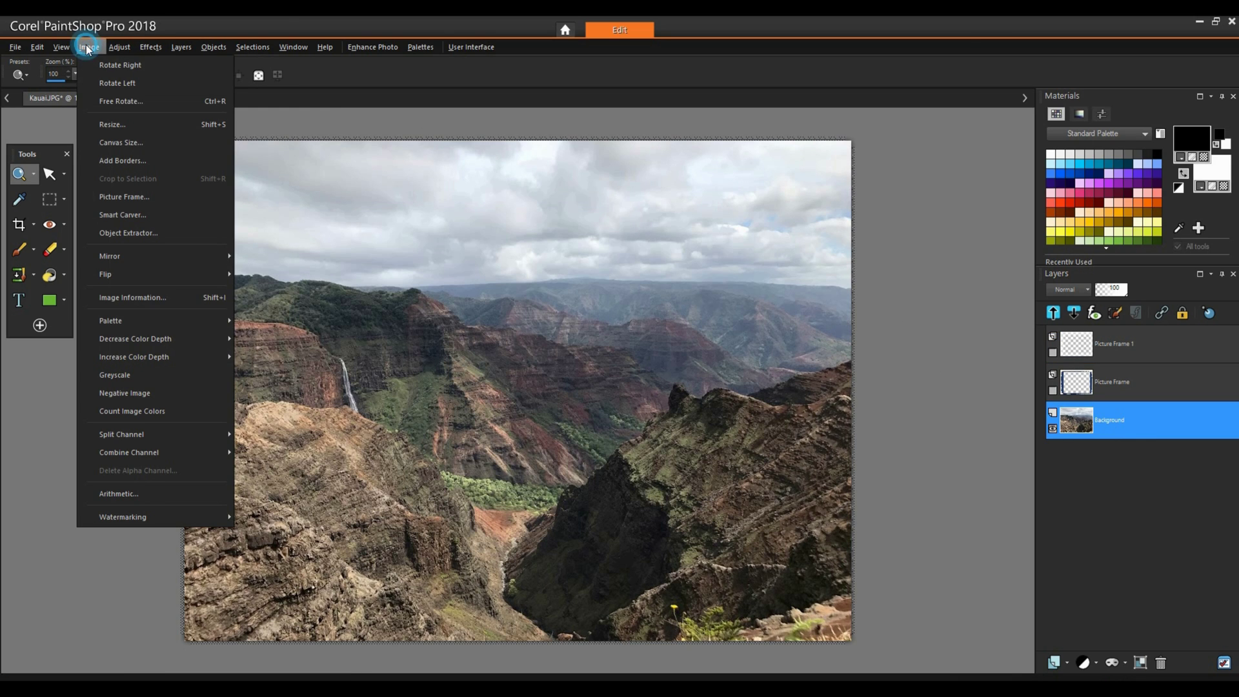
click(110, 196)
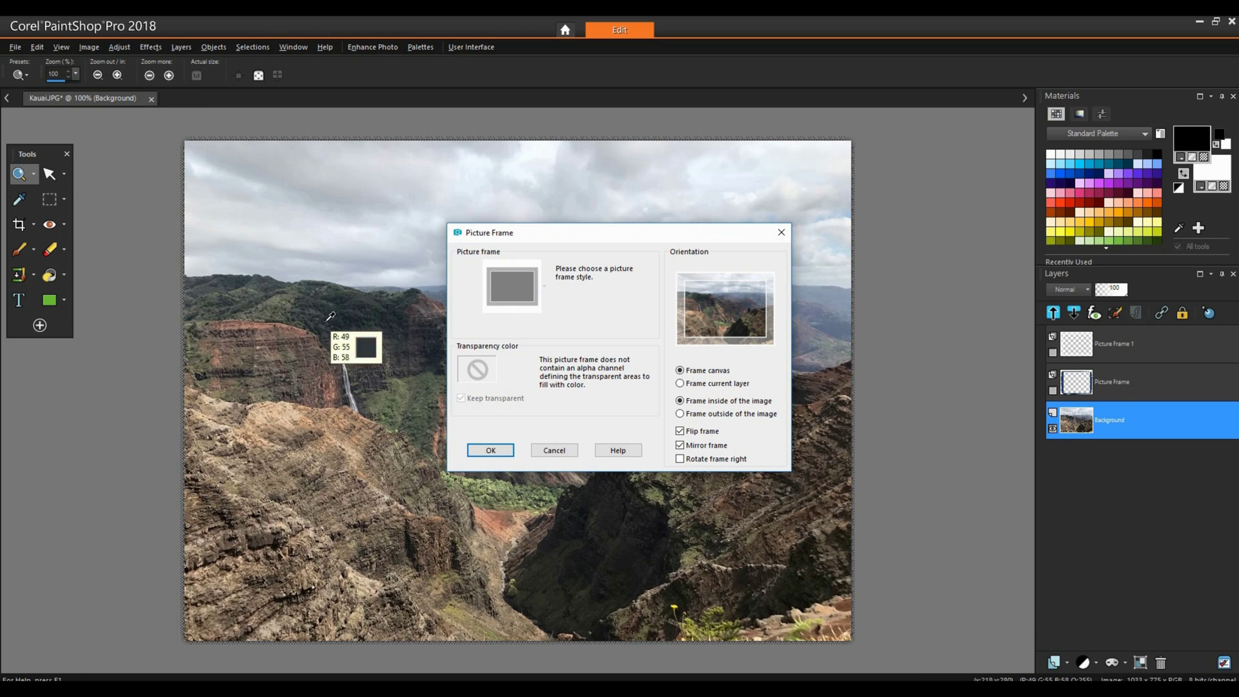
click(523, 292)
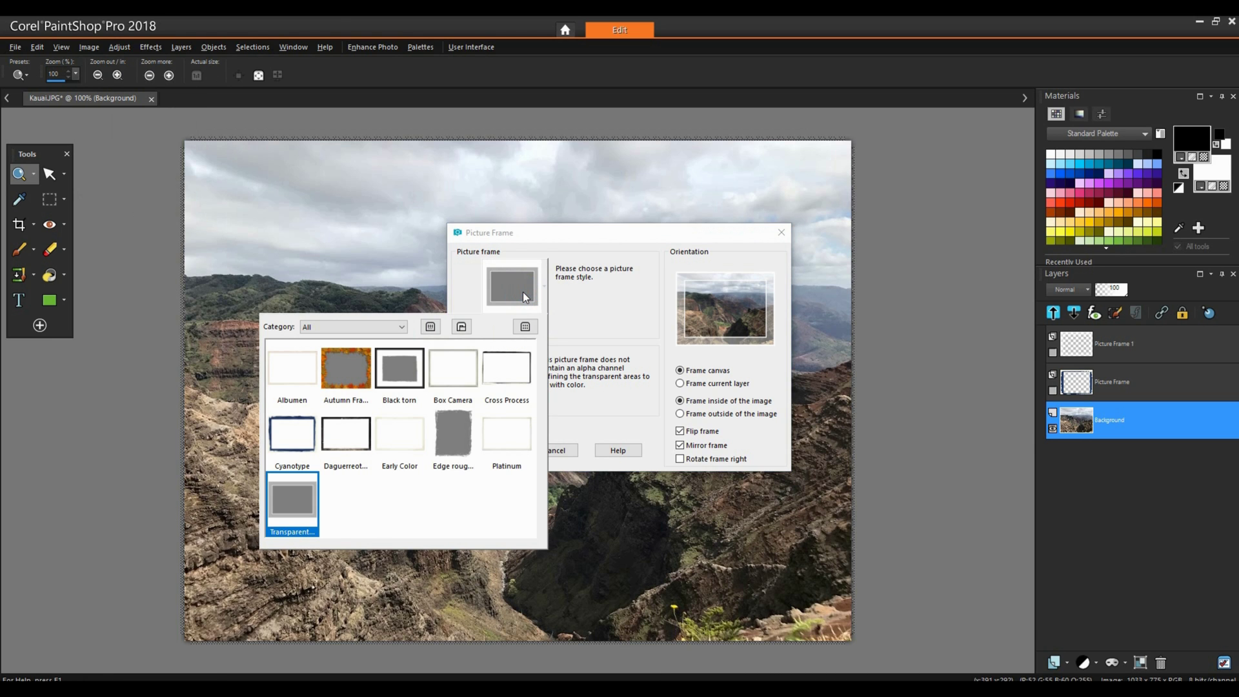
click(505, 432)
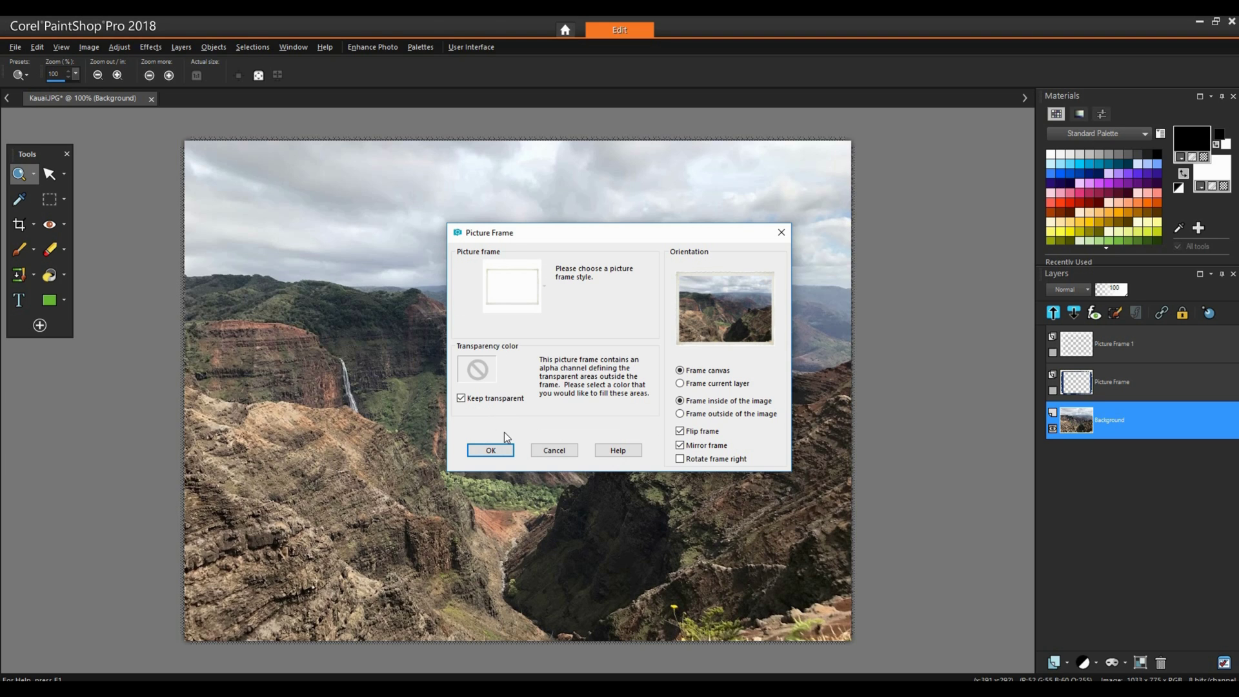
Try filling the transparent areas outside the Platinum frame with the crimson color #c3254a.
click(461, 399)
click(485, 373)
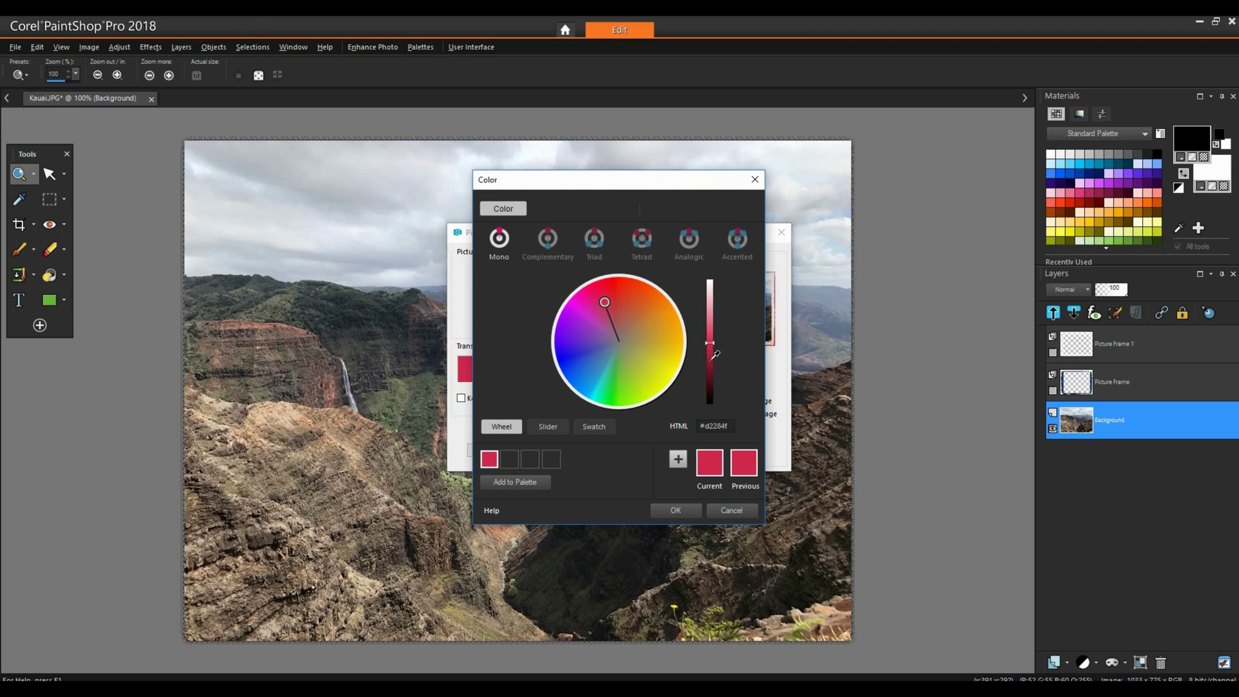
drag(710, 343, 711, 349)
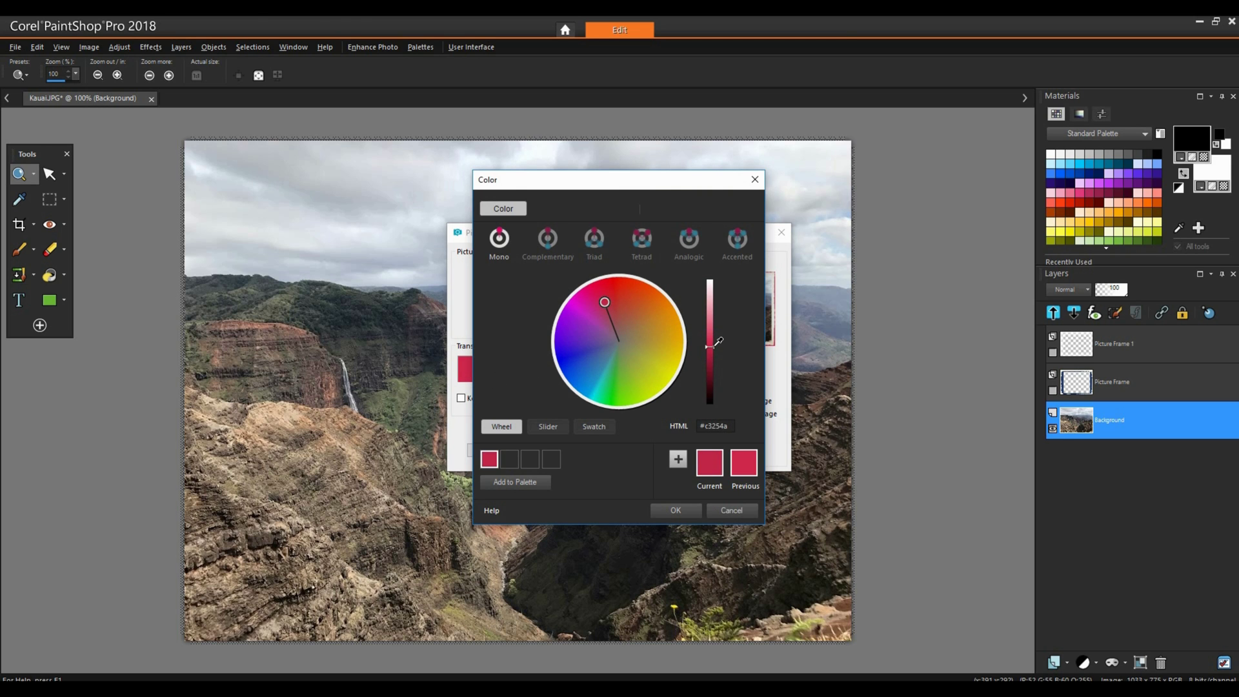
click(676, 511)
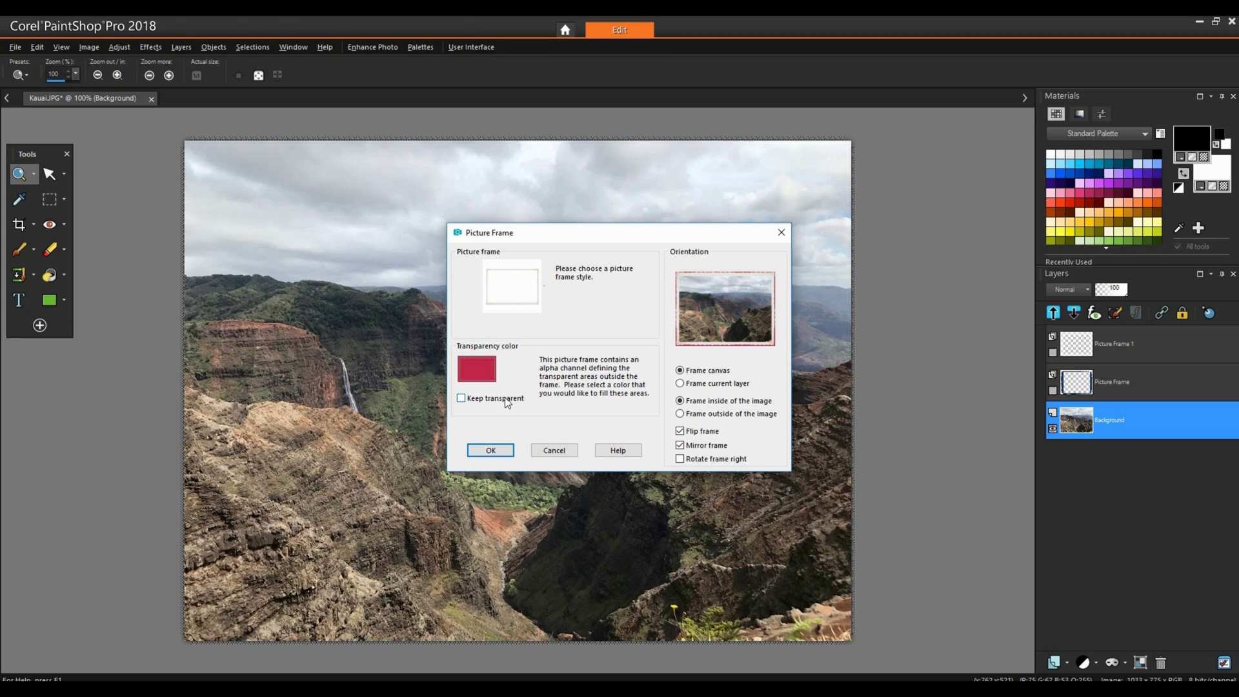
Keep the areas outside the Platinum frame transparent and apply it to the canvas, inside of the image.
click(461, 398)
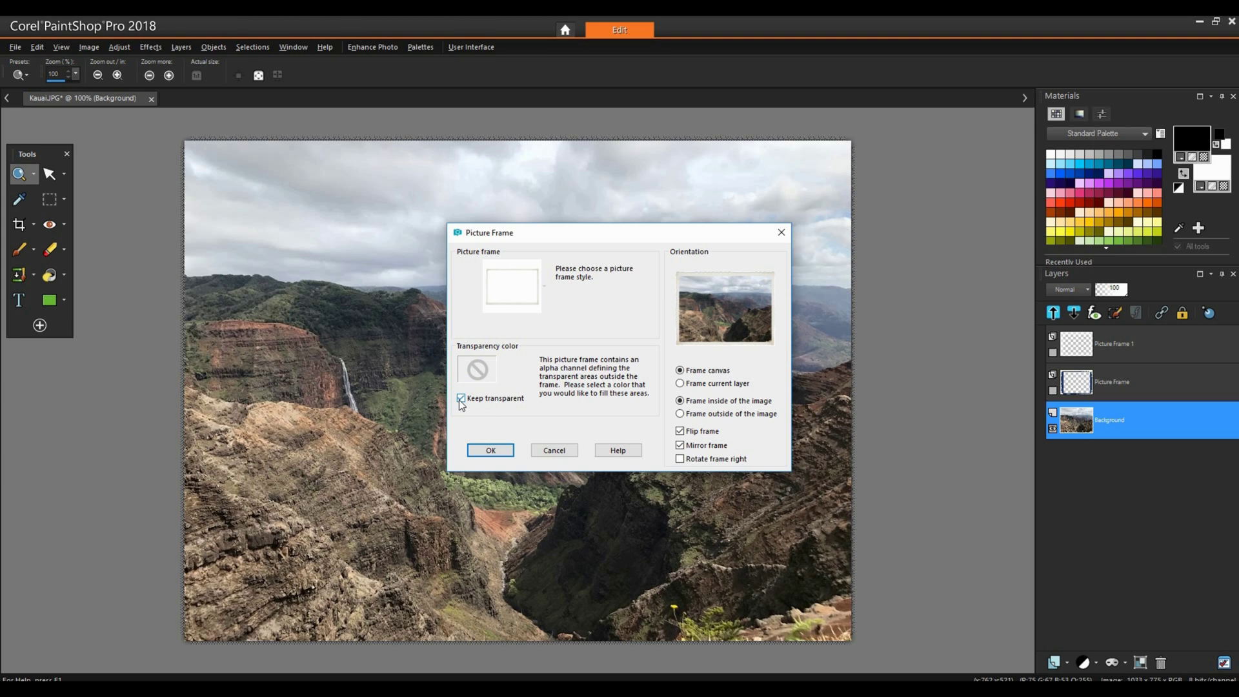
click(490, 450)
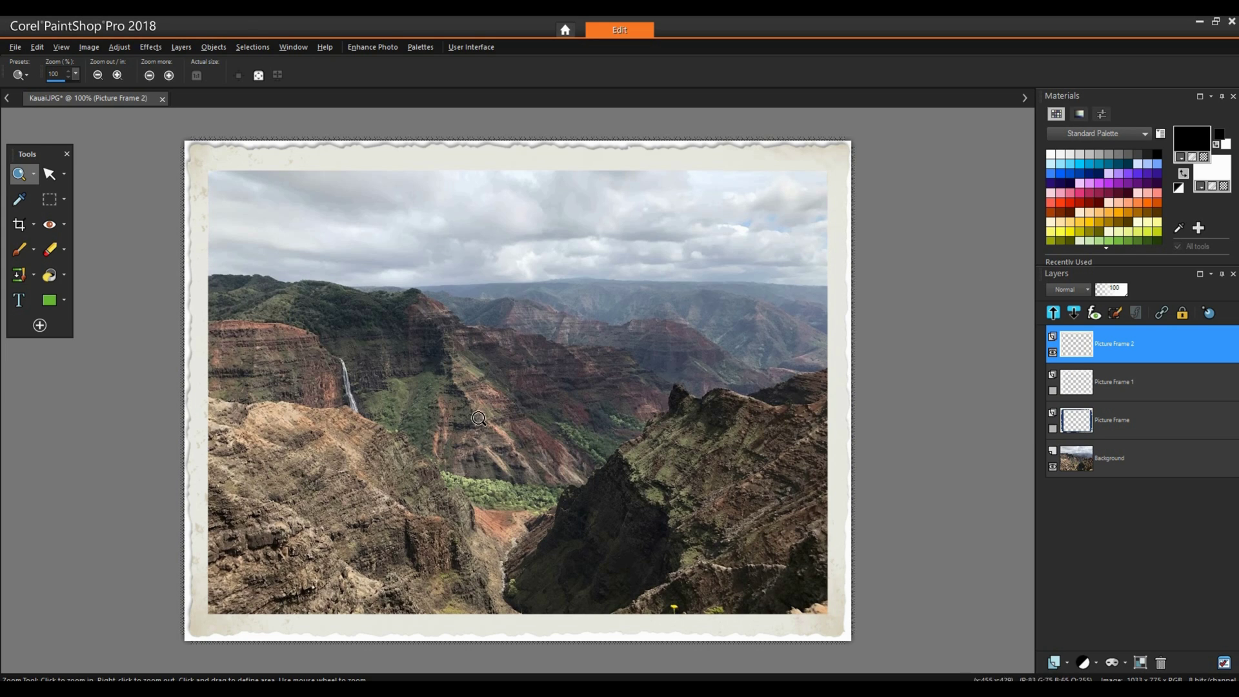
Open the details of the free Creative Content Pack among the additional content offered on the welcome screen.
click(564, 31)
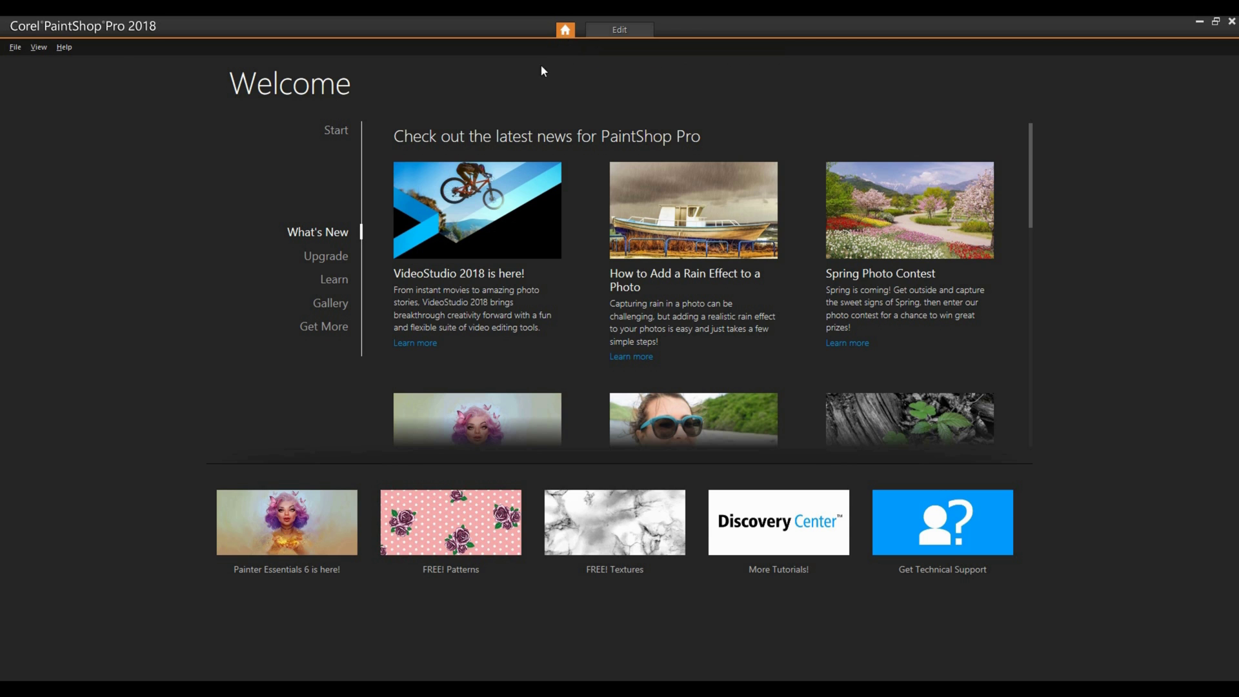
click(342, 333)
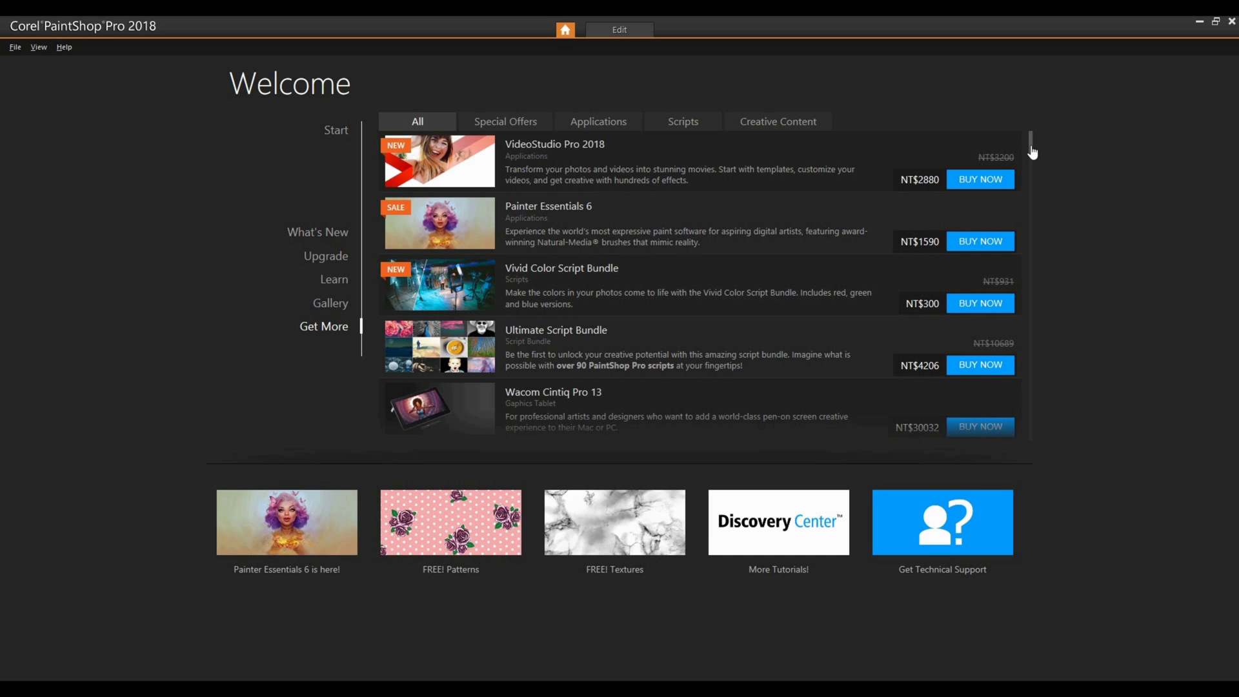
drag(1032, 152, 1031, 432)
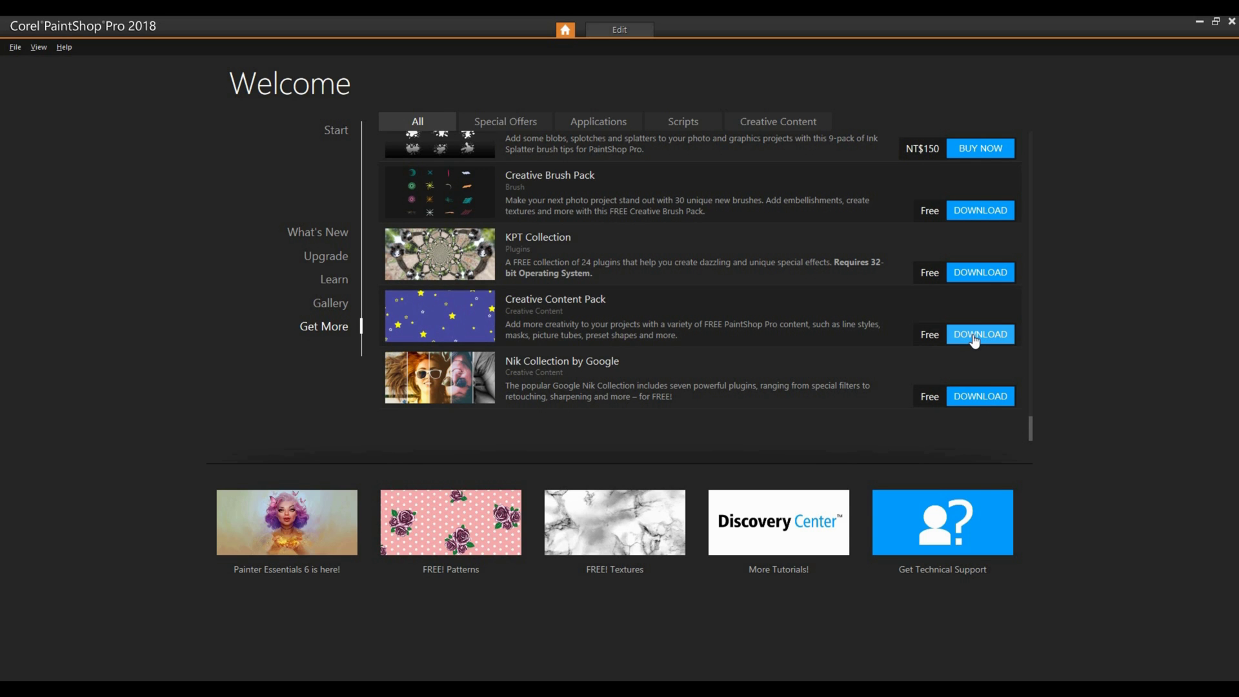
click(451, 318)
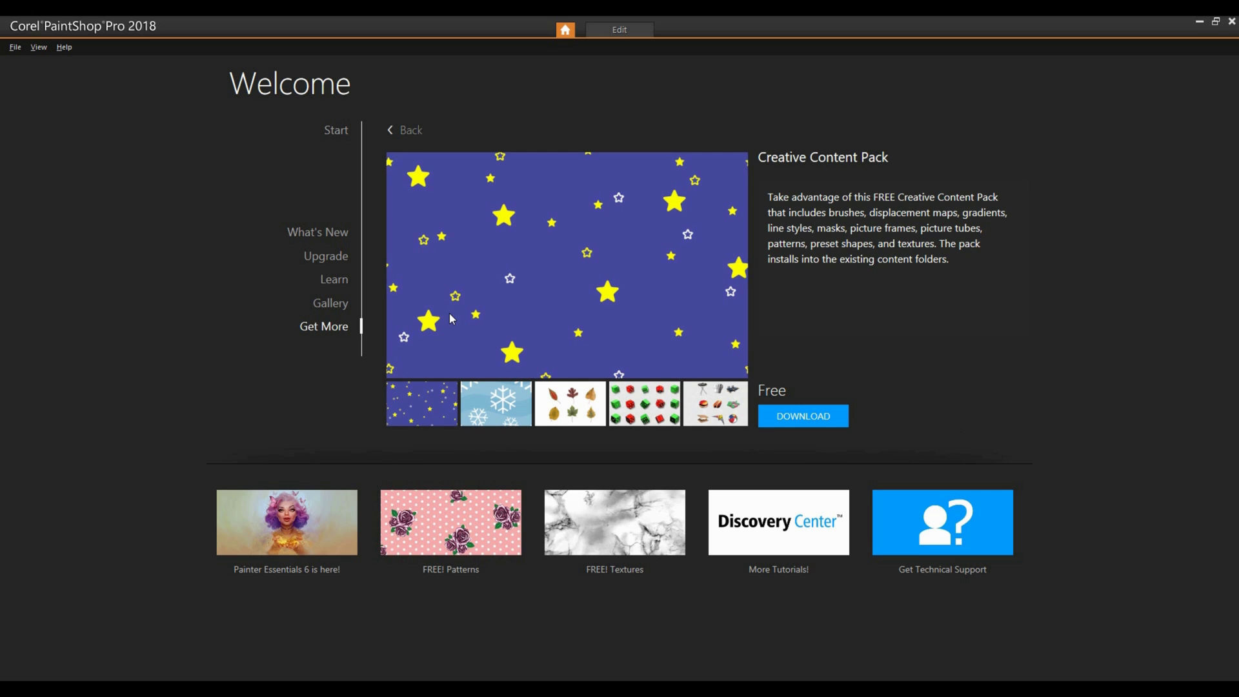
Look through the Creative Content Pack's sample images and download the pack.
click(502, 401)
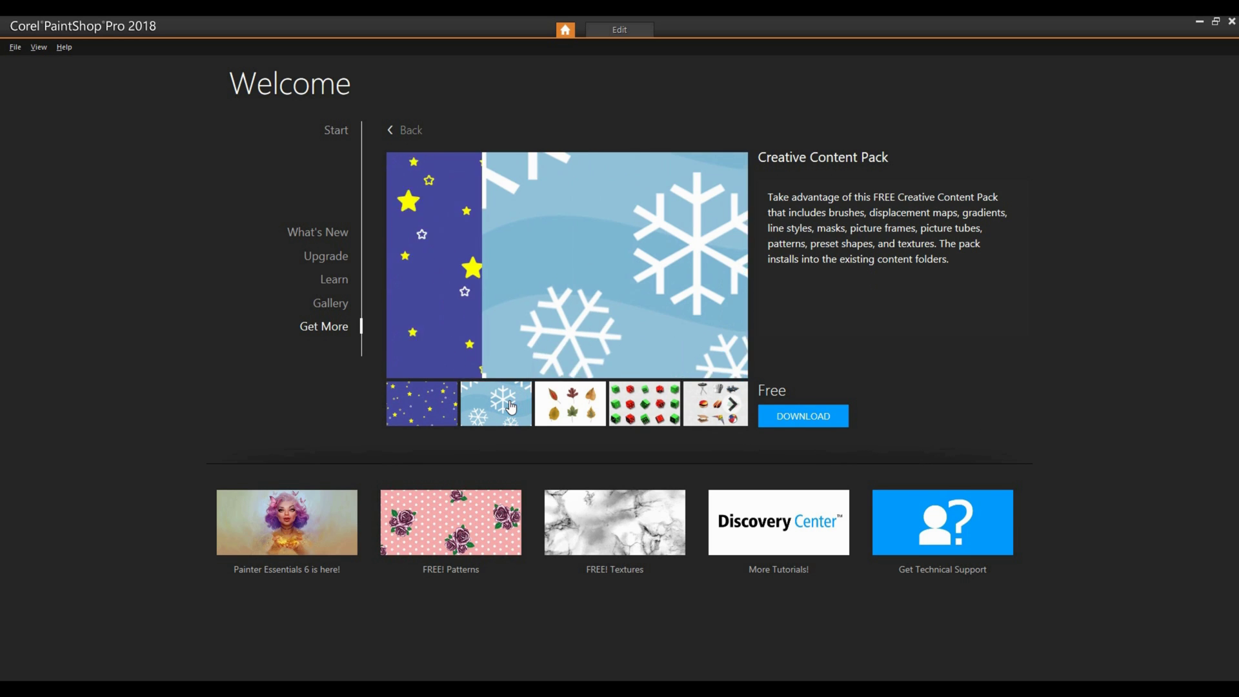
click(576, 412)
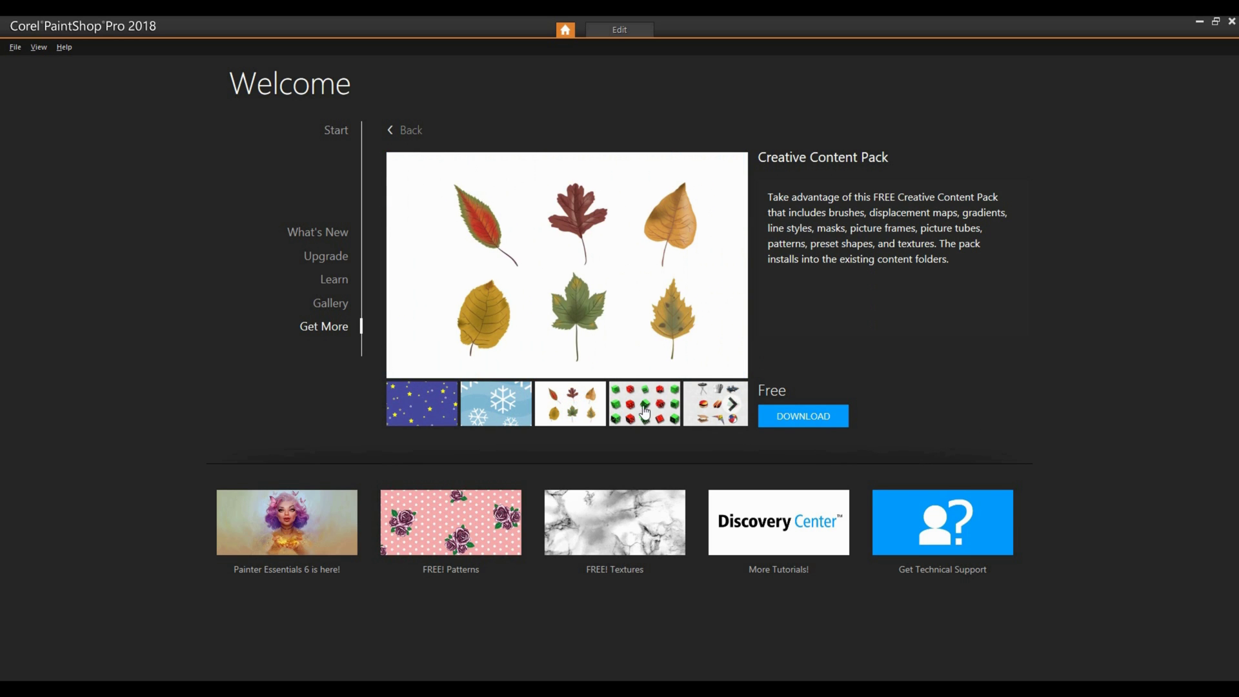
click(663, 412)
click(702, 418)
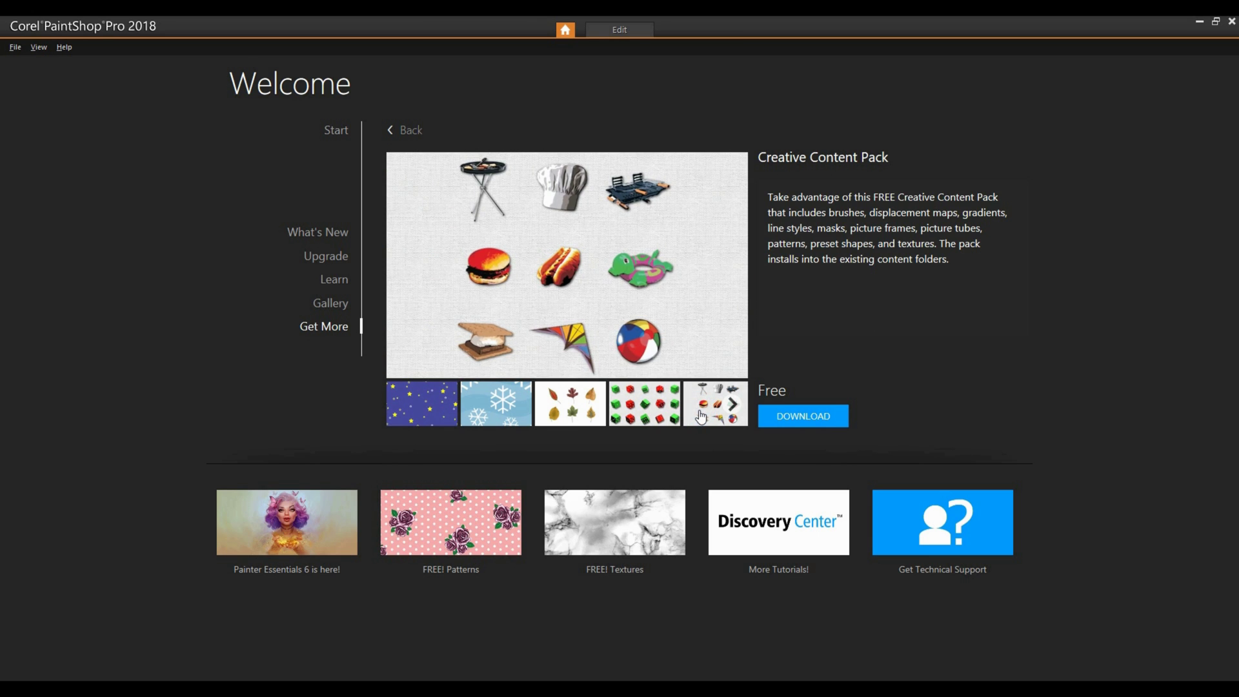
click(837, 420)
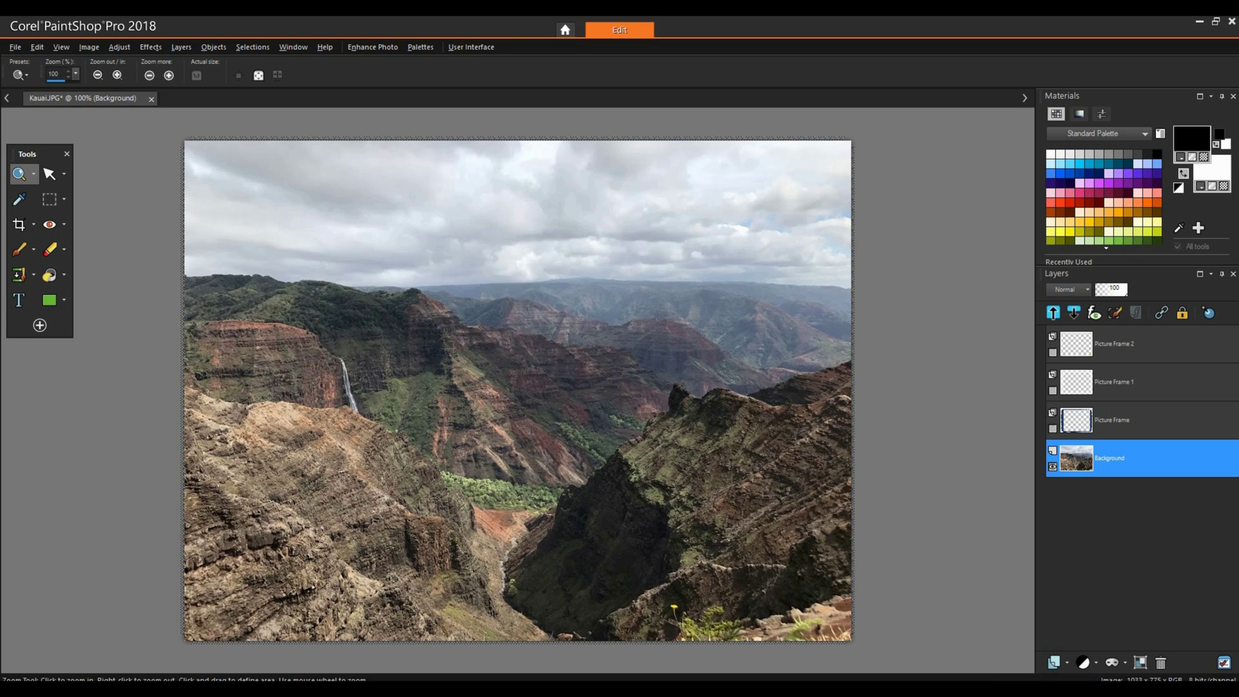
Start a new picture frame for the photo and browse the expanded collection of frame styles.
click(81, 48)
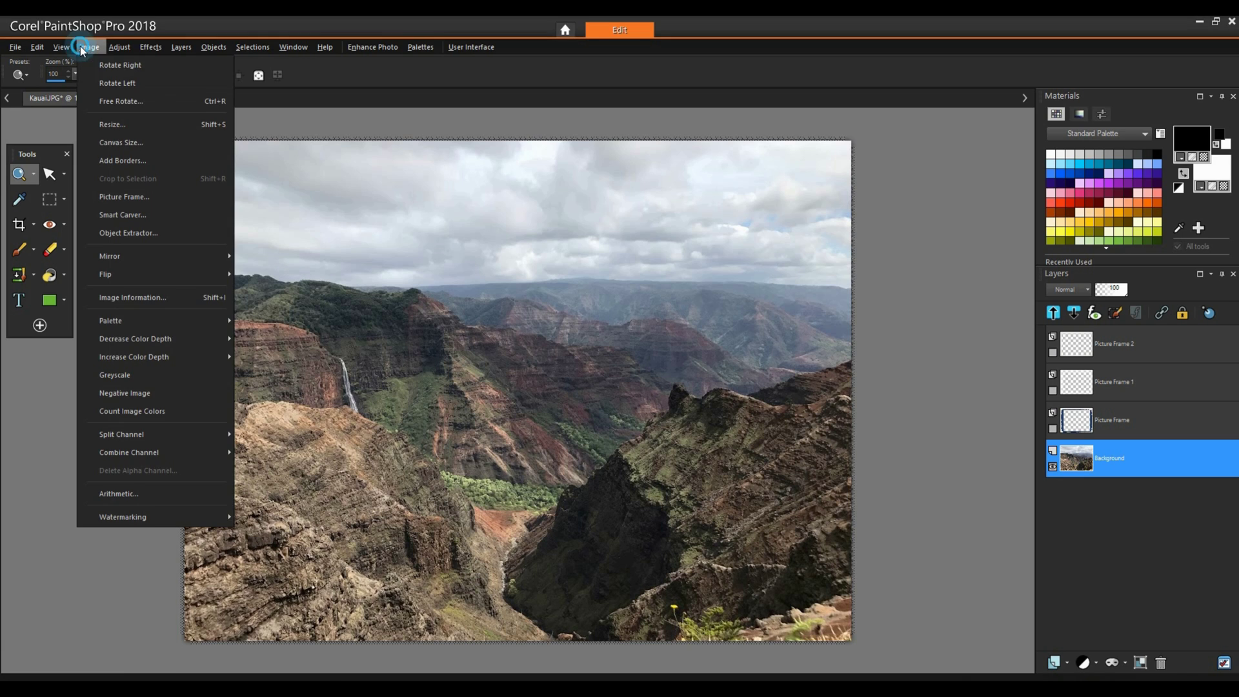
click(109, 195)
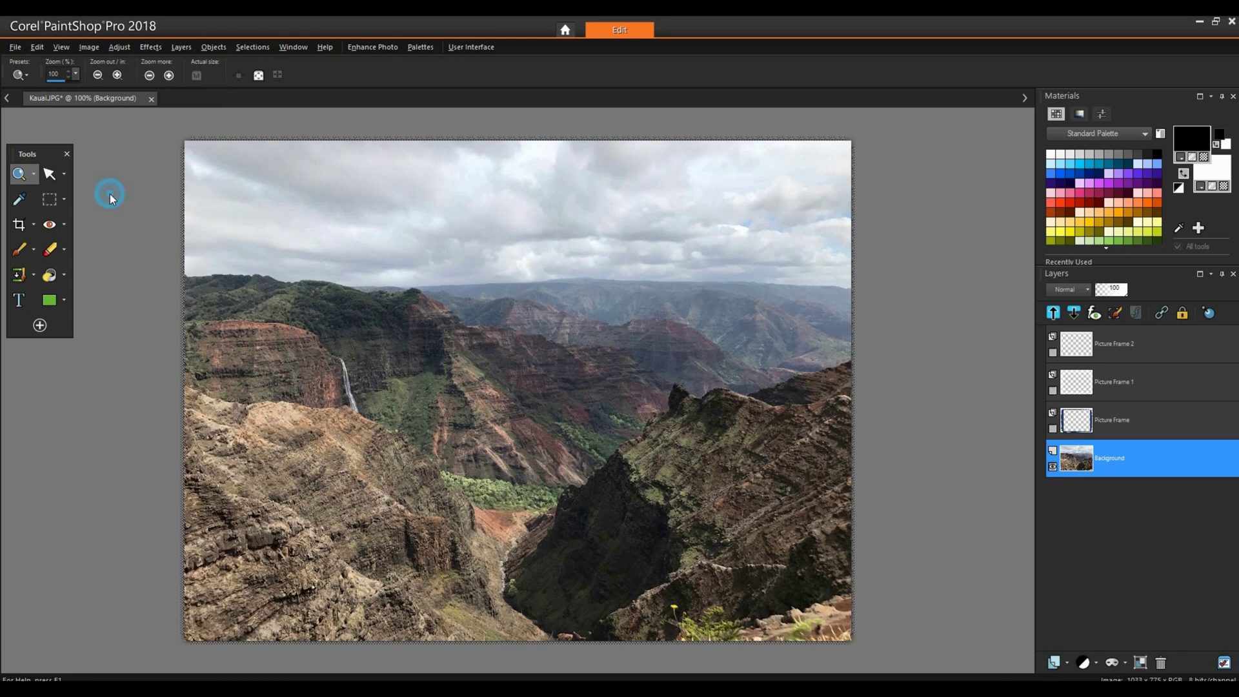
click(502, 292)
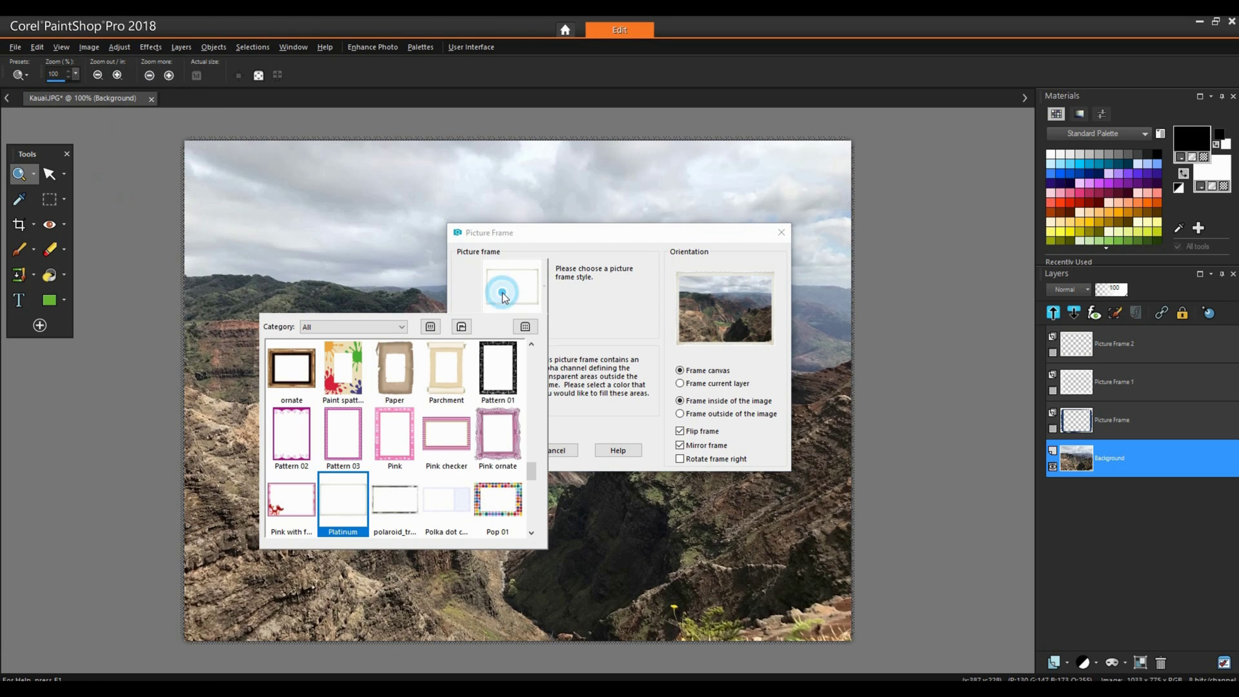
drag(532, 471, 533, 360)
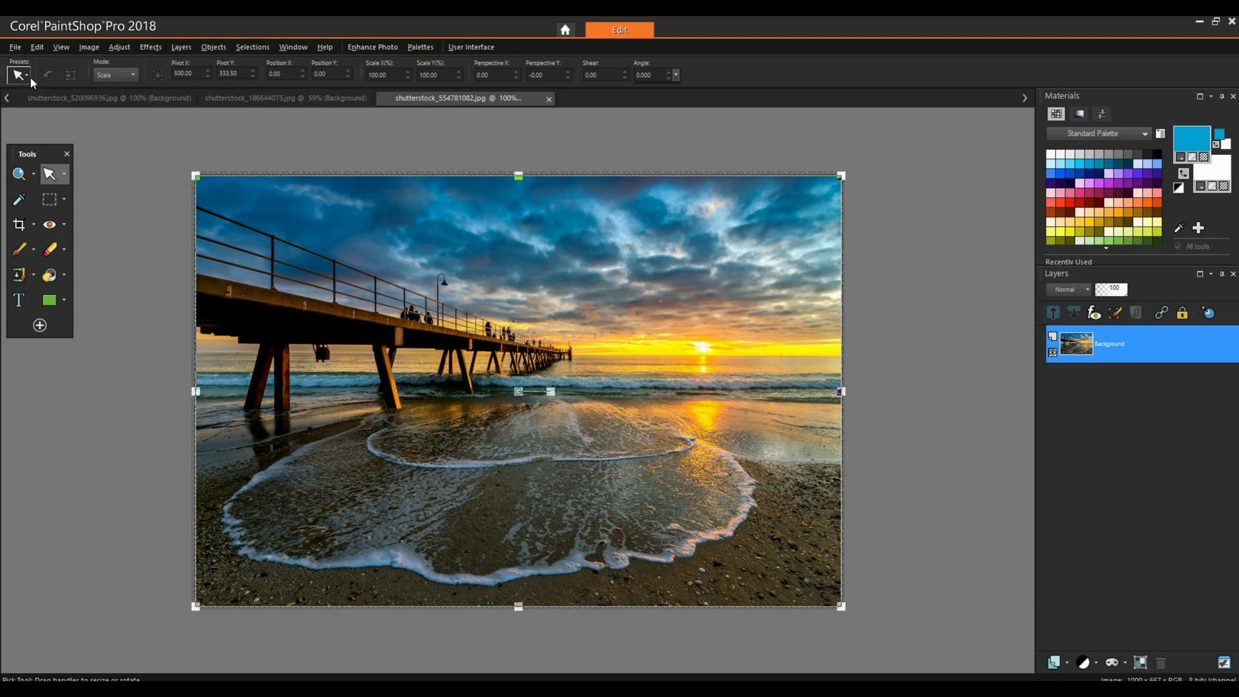
Start a new image from the US Letter paper preset and swap its dimensions to 11 by 8.5 inches landscape.
click(15, 47)
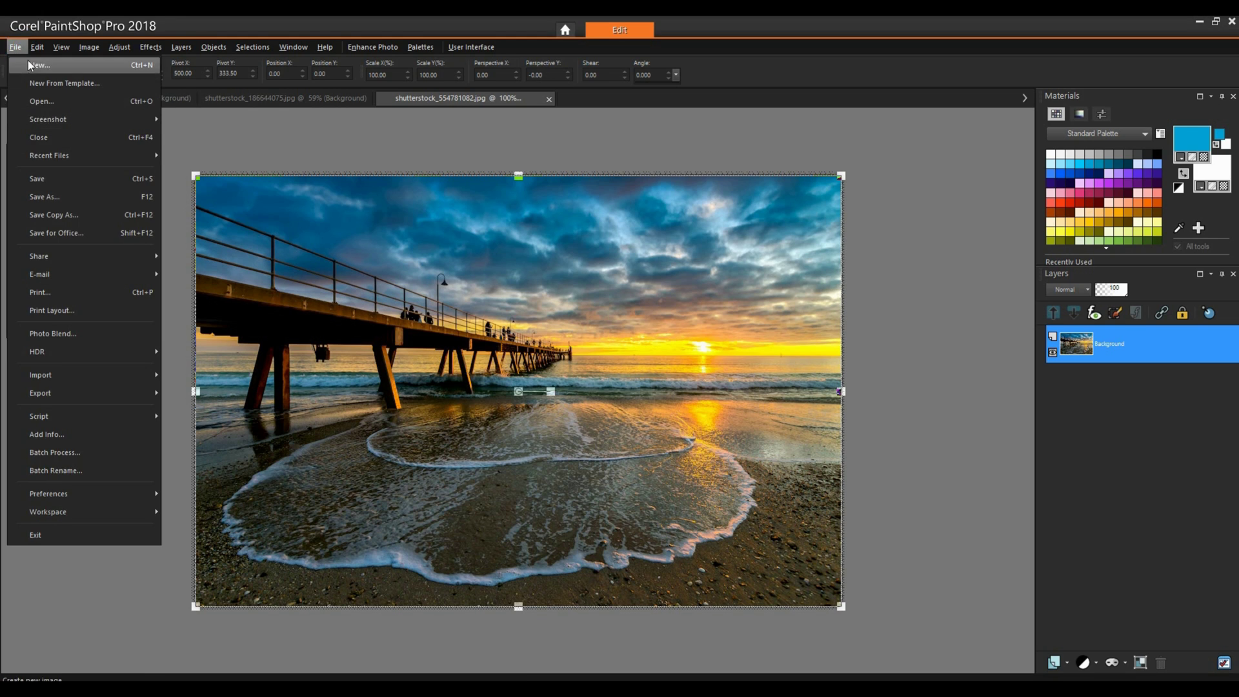
click(29, 66)
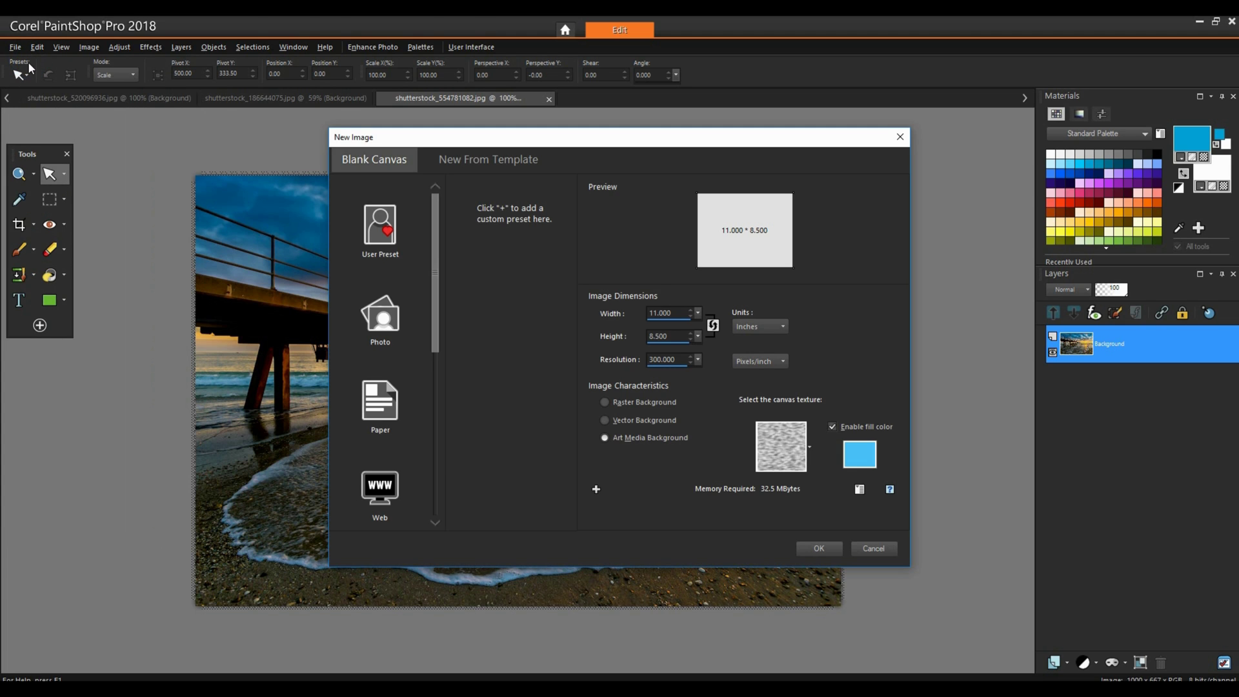
click(378, 412)
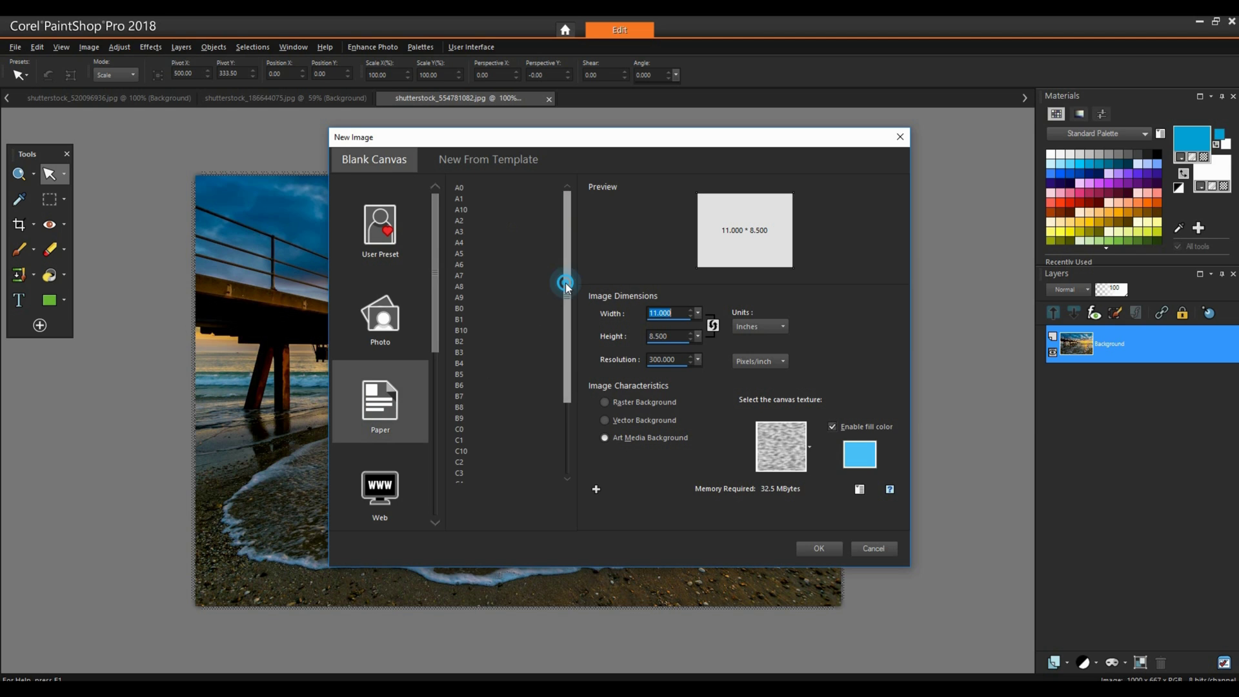
scroll(566, 282, down, 3)
click(470, 462)
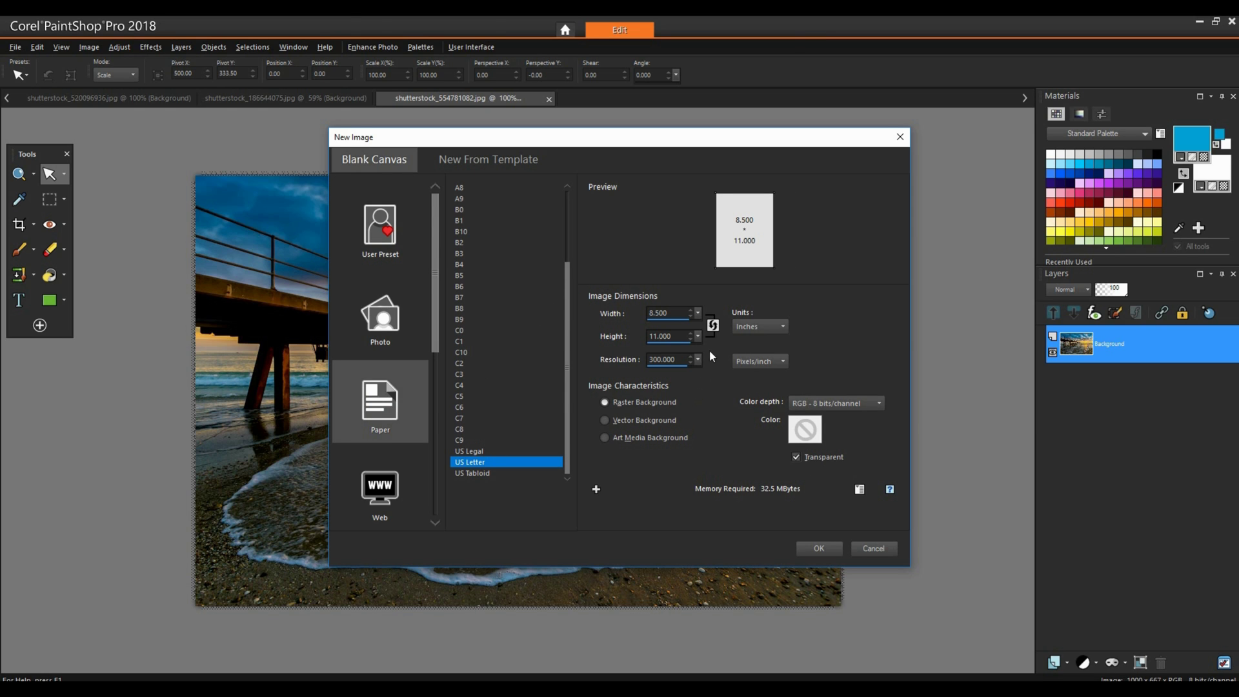
click(712, 325)
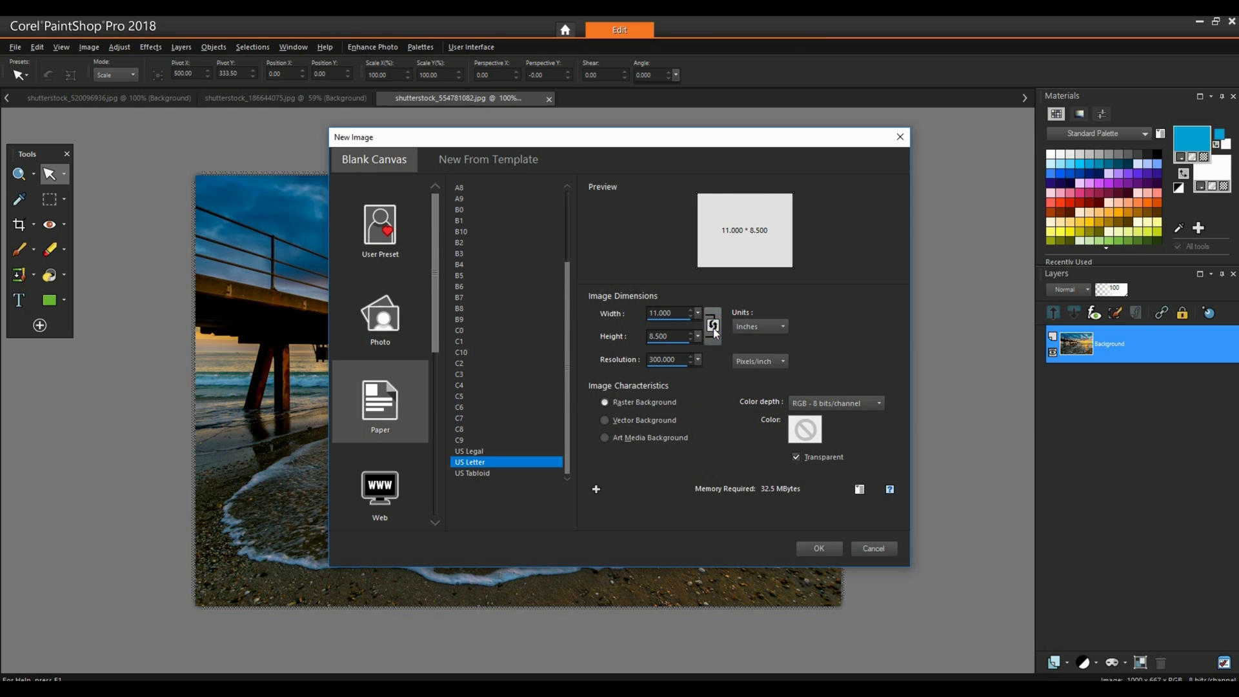
Give the new image an art media background with the Hatch lump canvas texture, and open its fill color for editing.
click(606, 438)
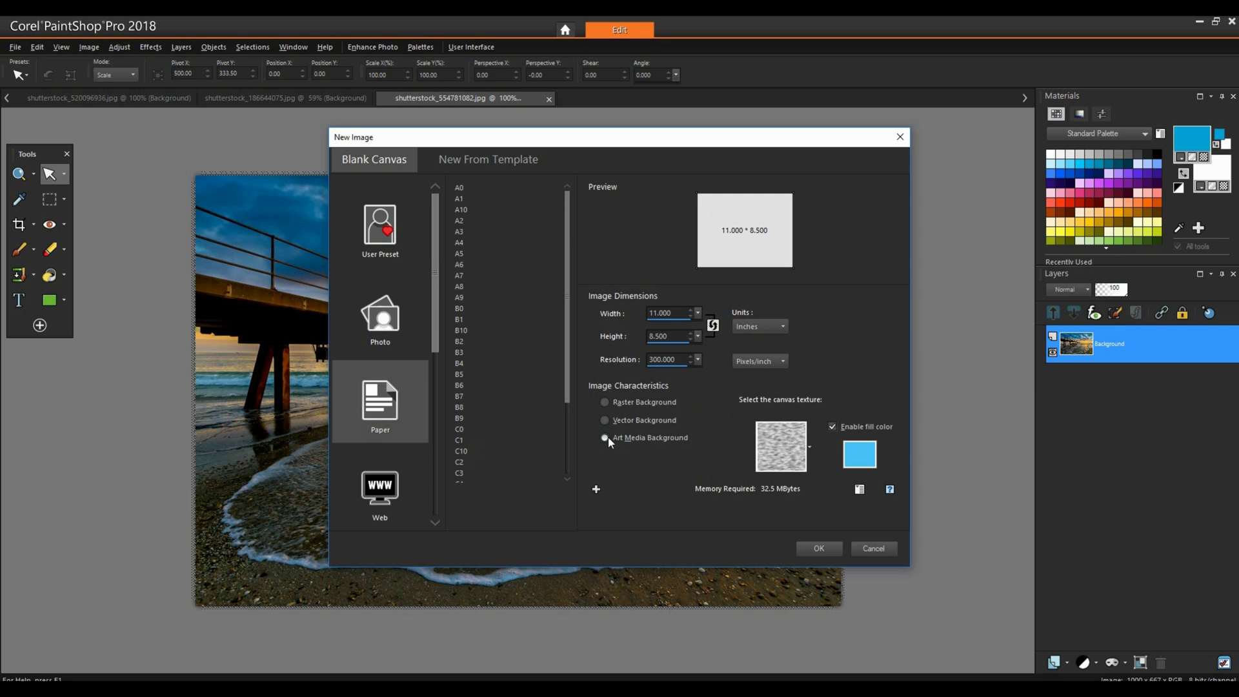
click(789, 452)
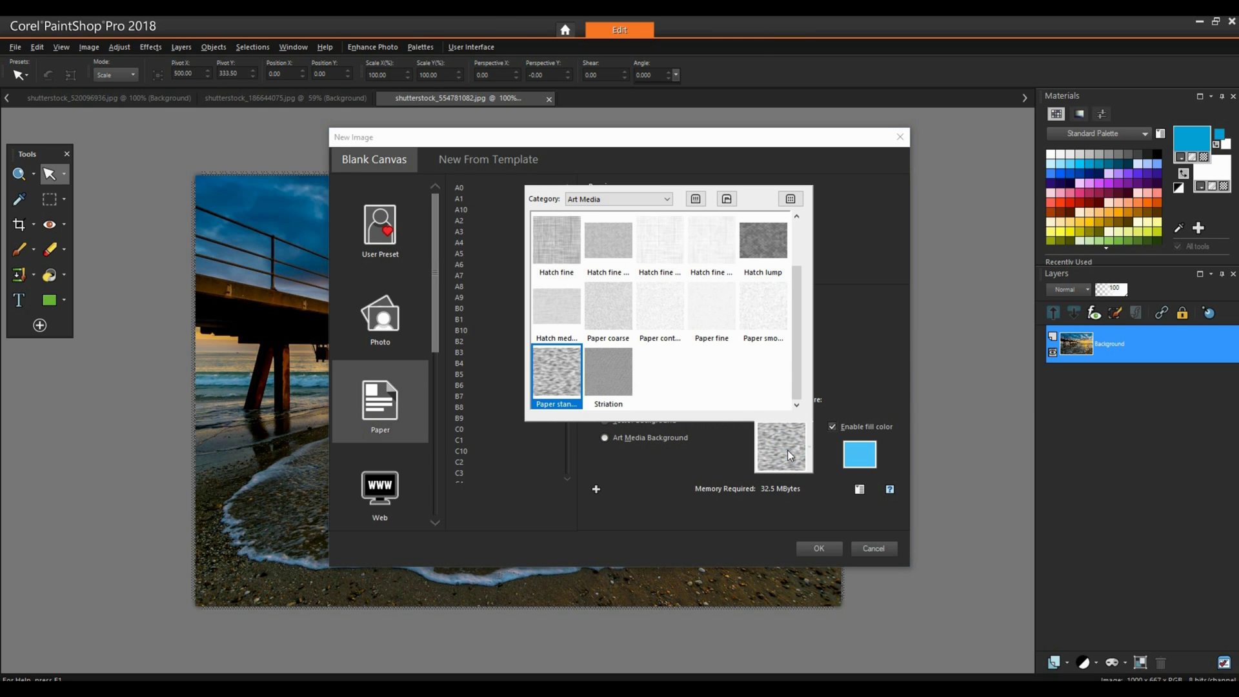
click(770, 252)
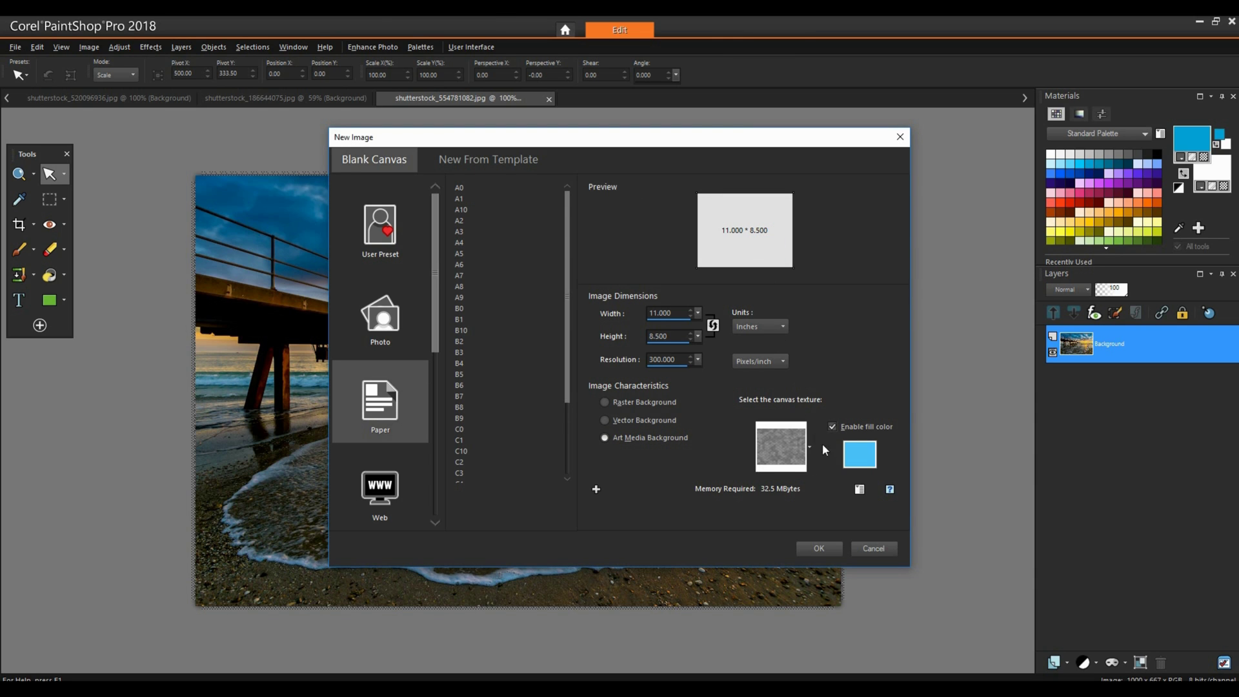
click(869, 451)
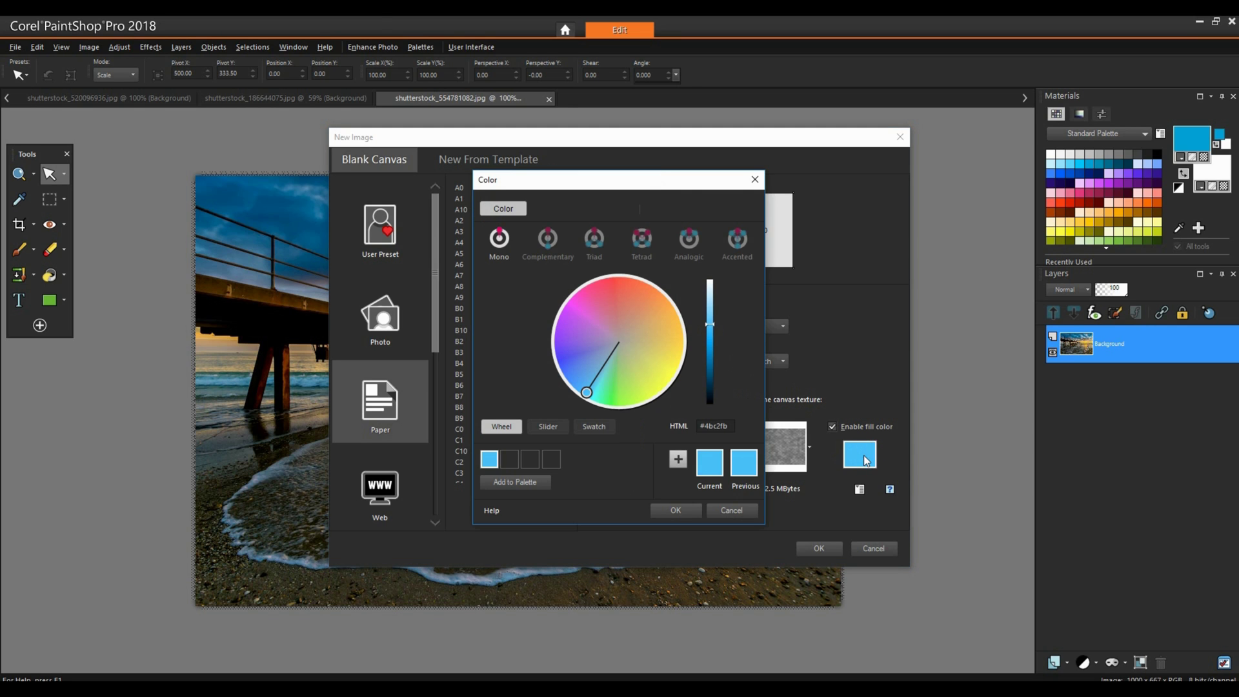
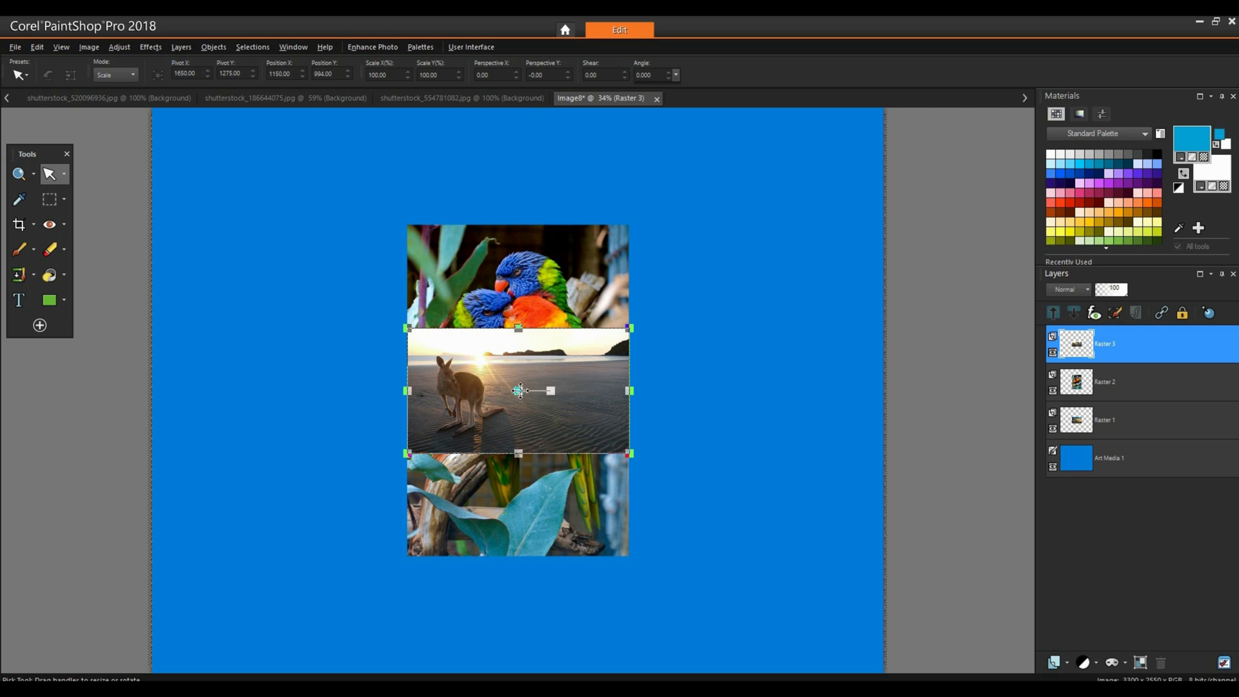
Move the kangaroo photo to the canvas's left side at about 90% scale, and shrink the parrot photo toward its lower-left corner.
drag(514, 382, 295, 374)
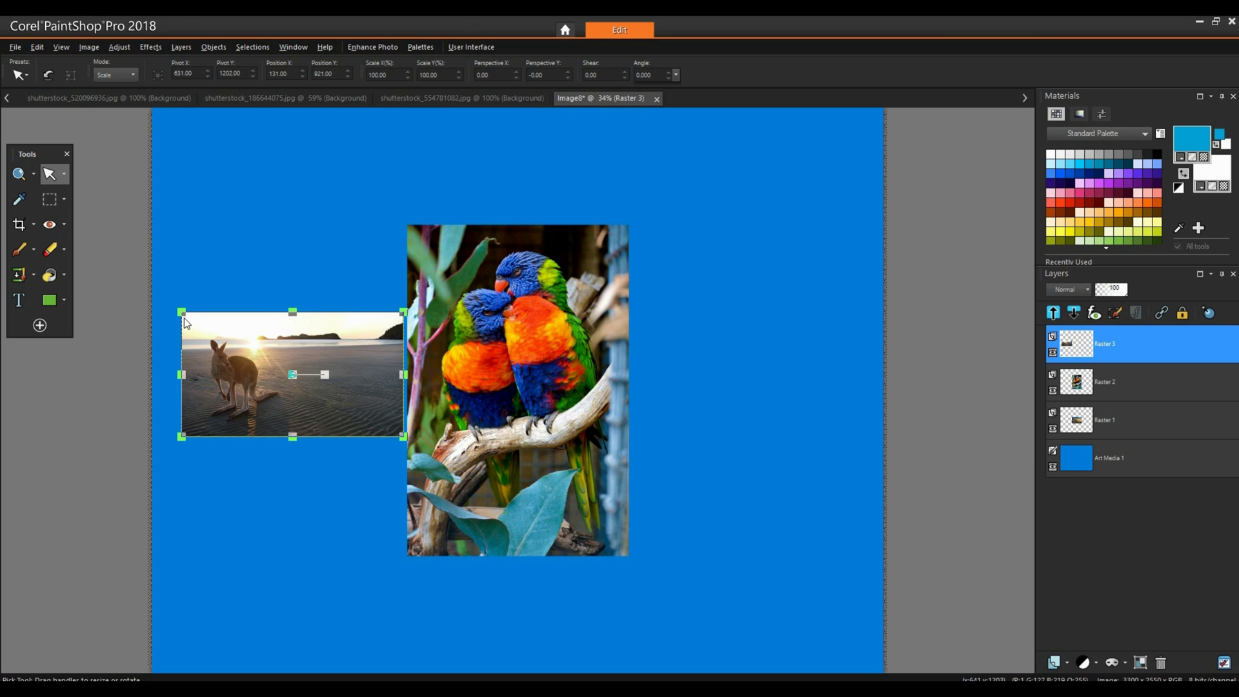
drag(184, 316, 202, 323)
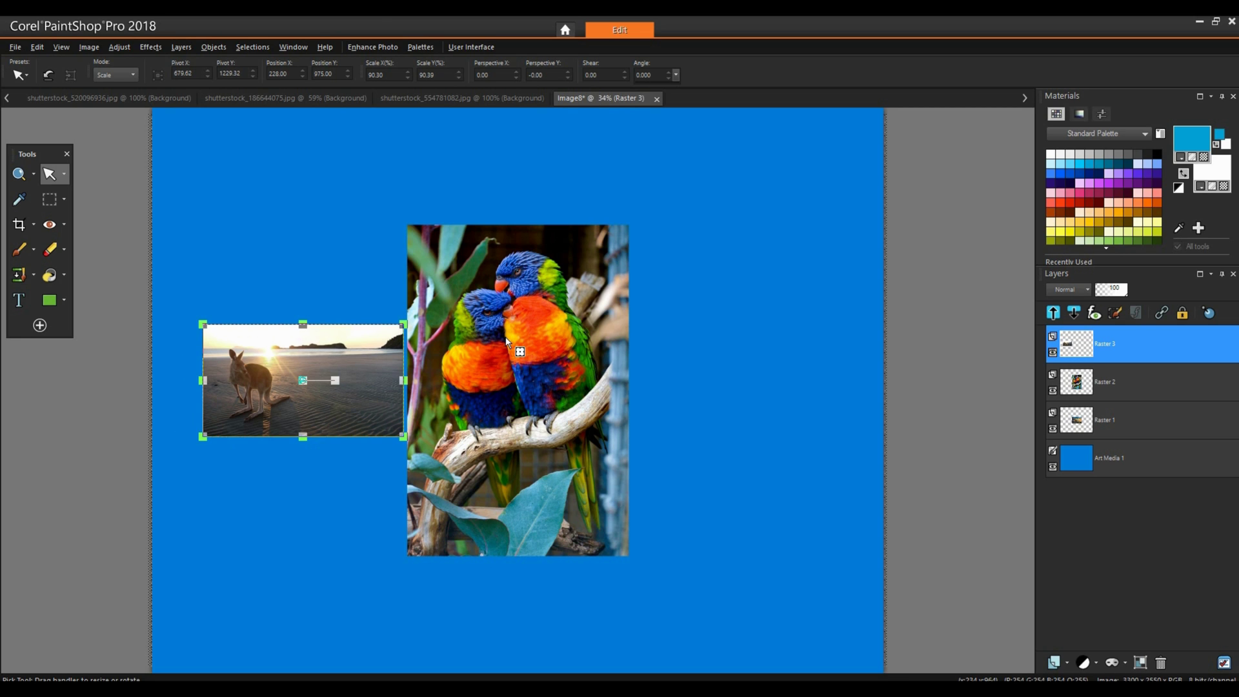
click(506, 336)
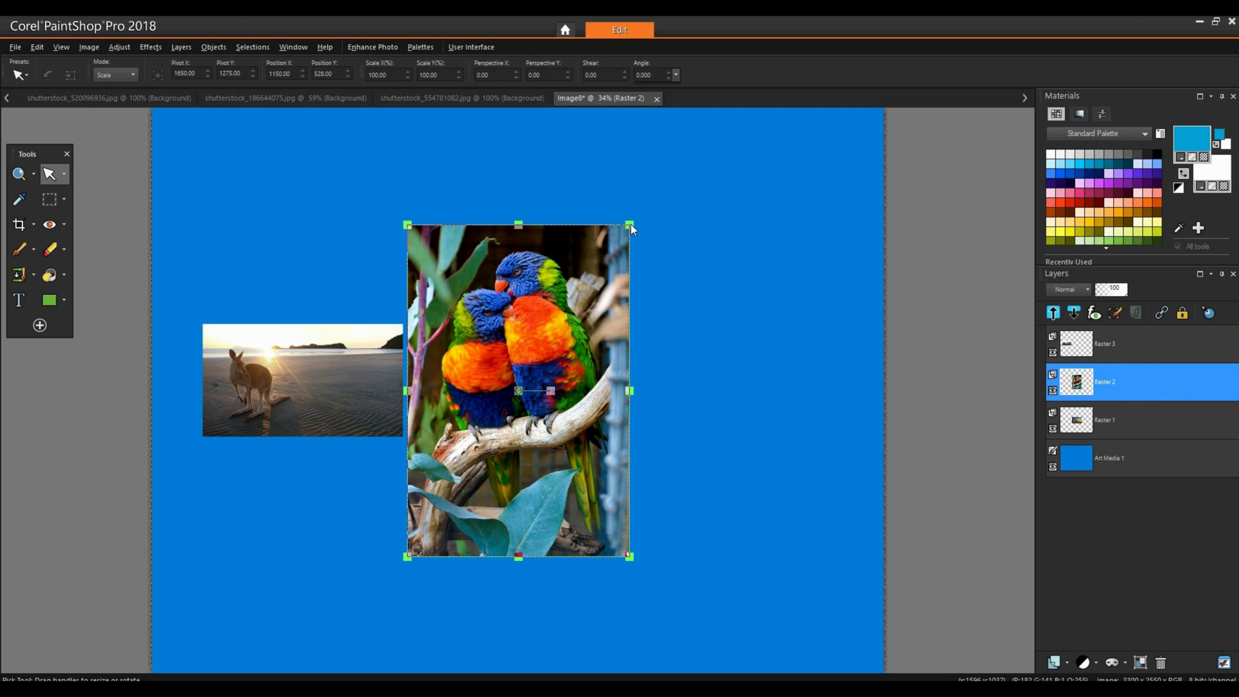
drag(630, 224, 511, 364)
Scale the pier sunset photo to about 74% and place it on the canvas's right side, with the parrot photo centered between the others.
click(598, 365)
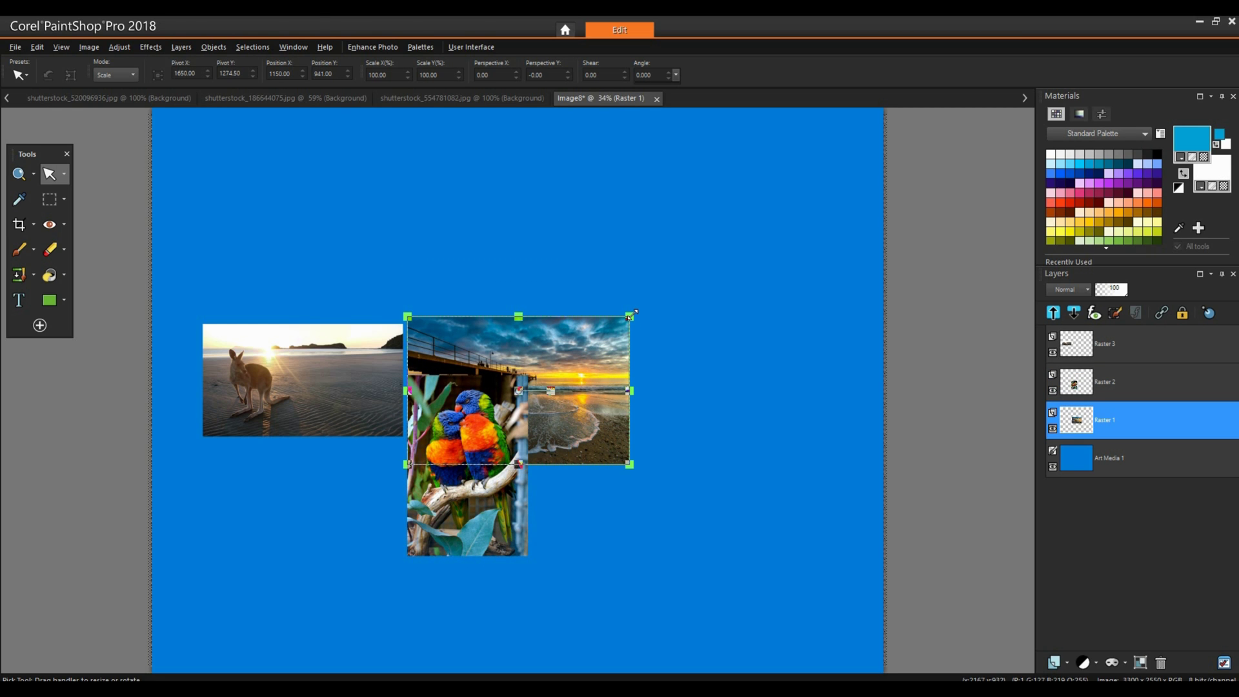
drag(630, 317, 572, 355)
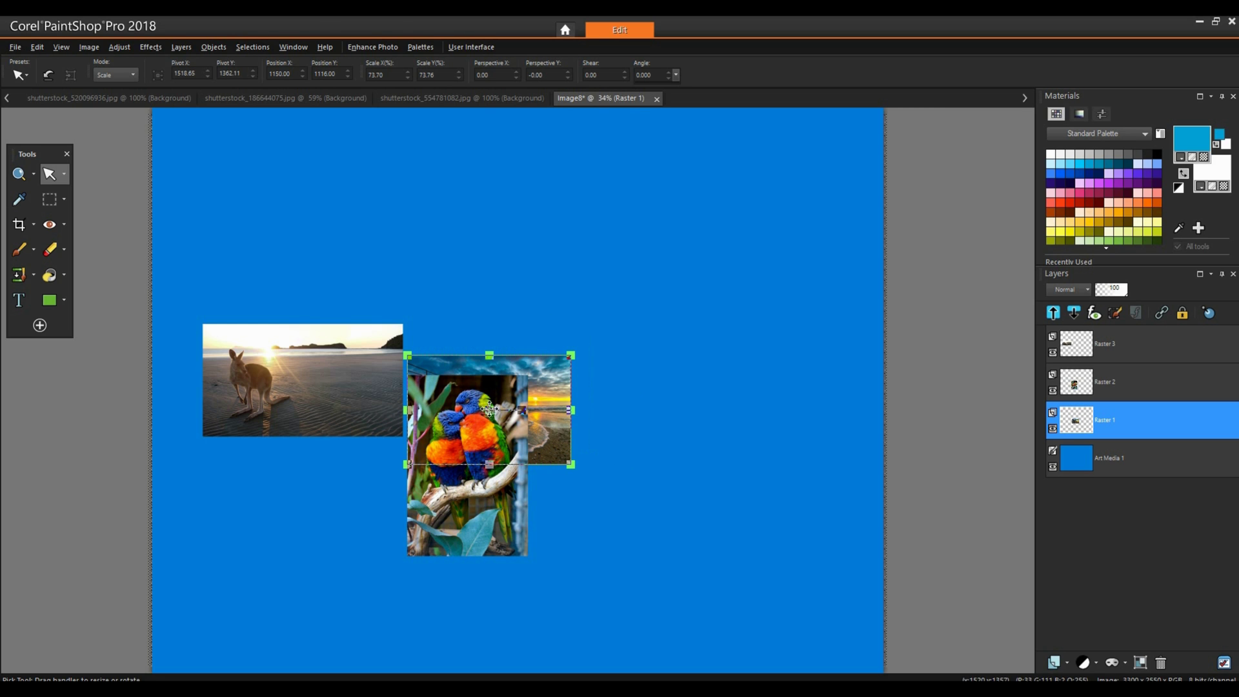
drag(501, 407, 716, 377)
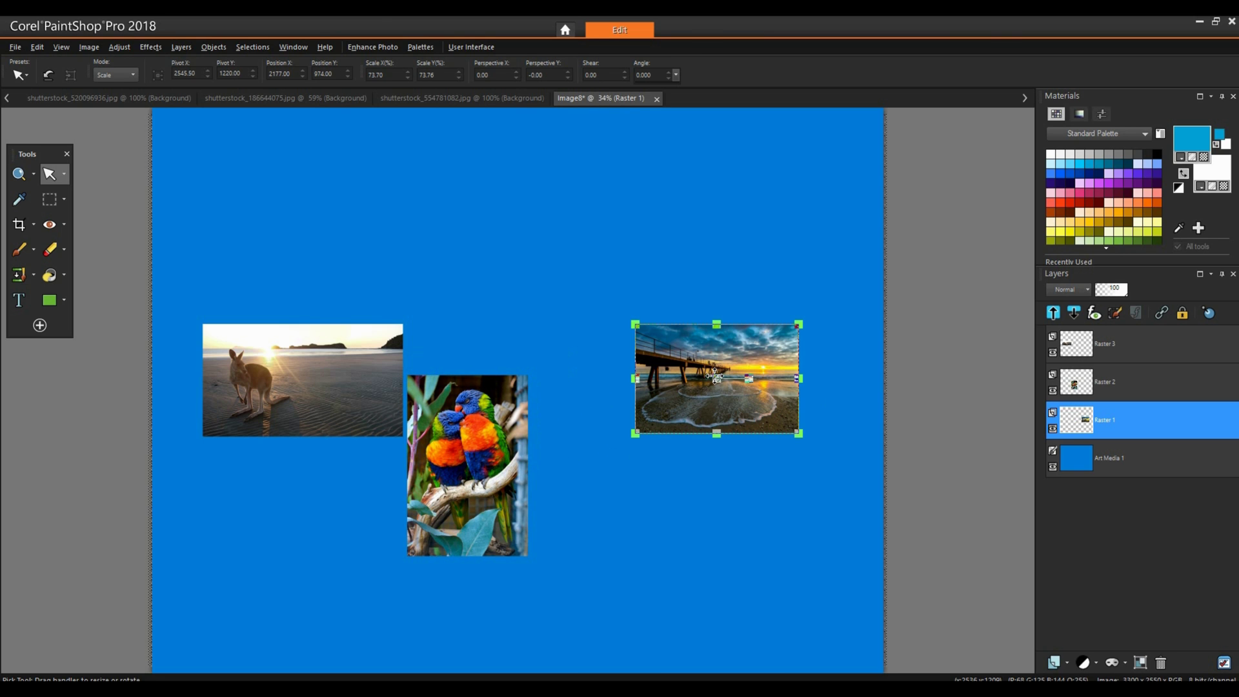
click(486, 466)
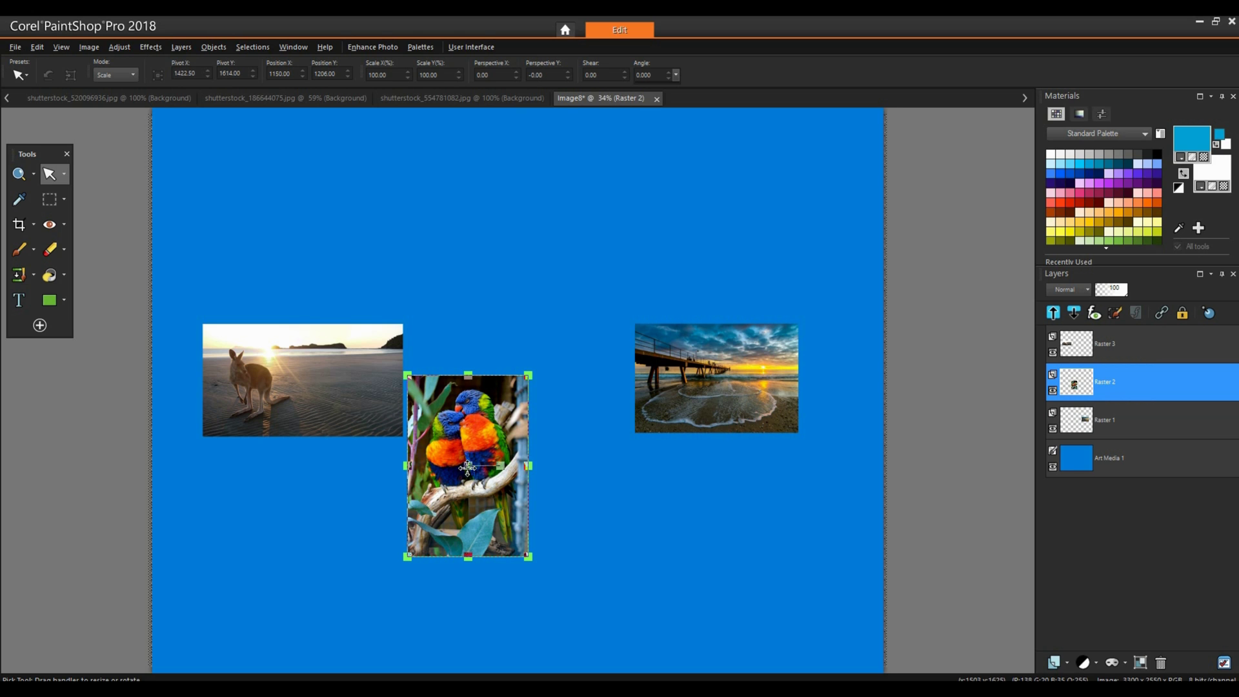
drag(469, 469, 509, 382)
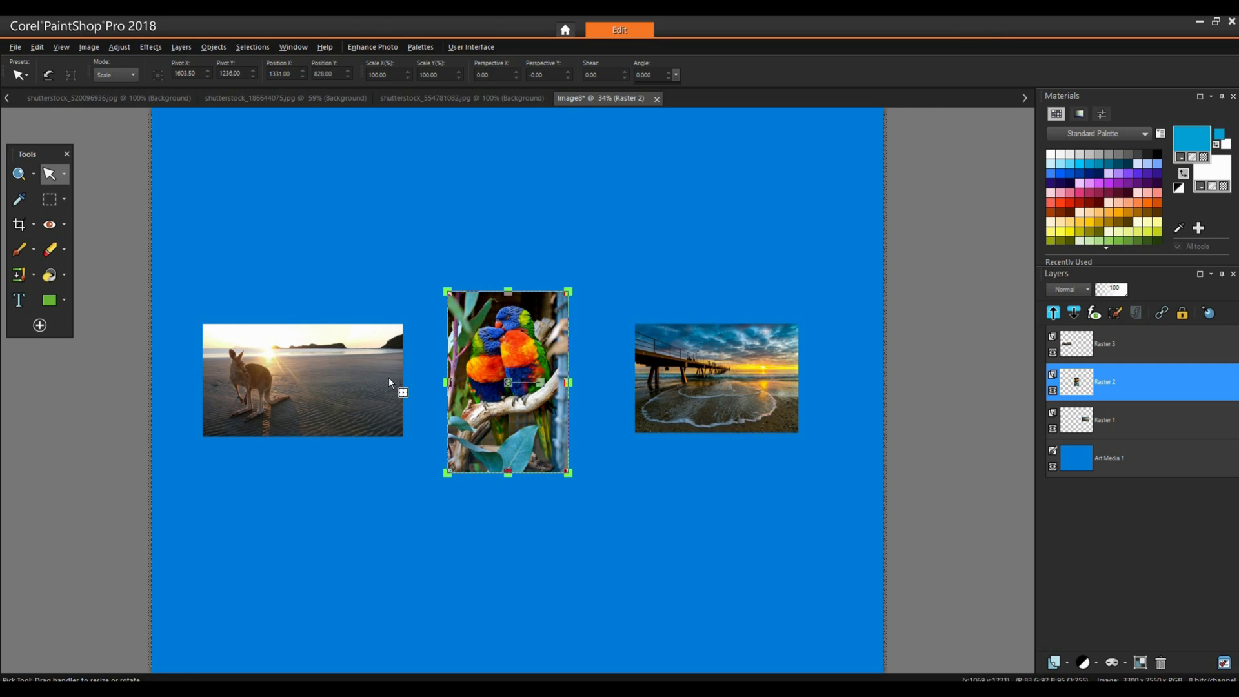
Crop the image to a full-width rectangular selection about 1200 pixels high around the three photos.
click(63, 200)
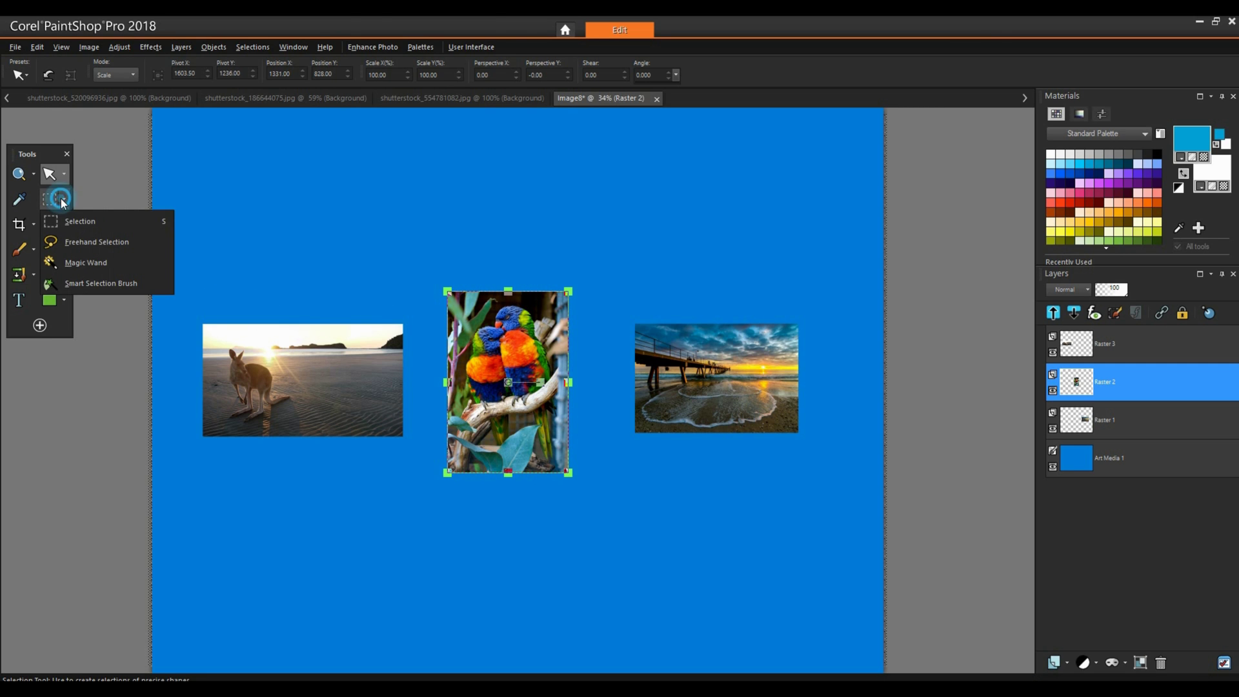
click(67, 223)
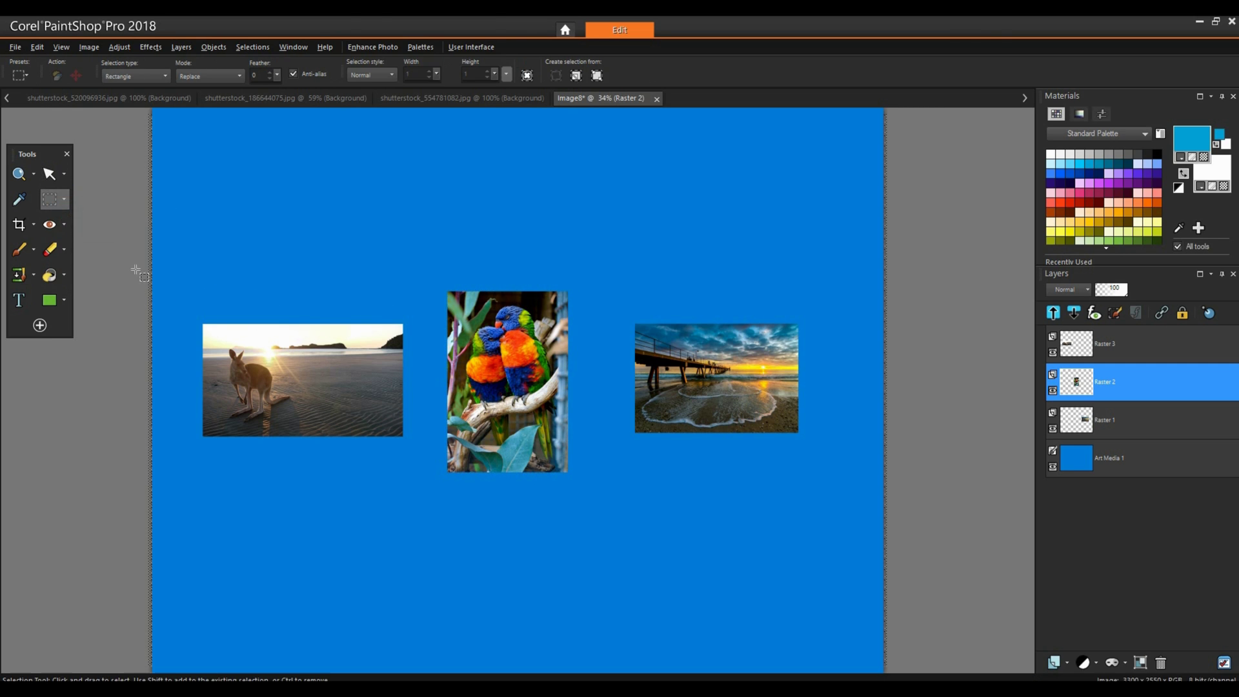
drag(143, 261, 895, 528)
click(90, 48)
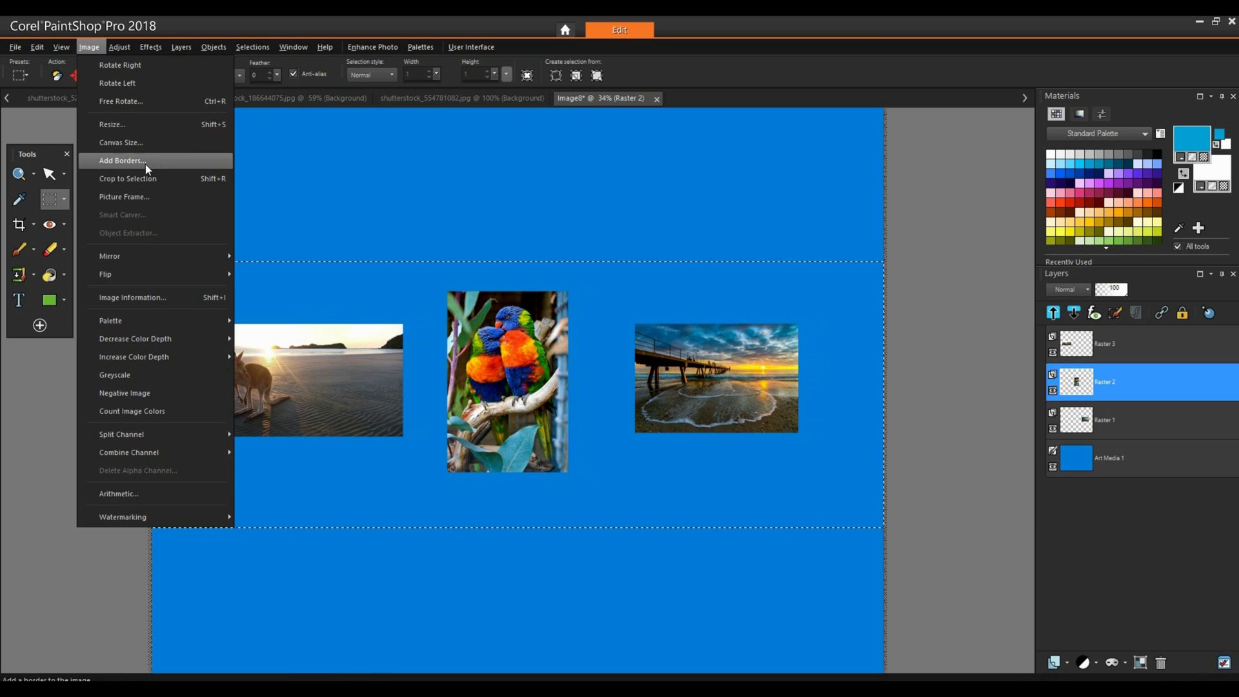
click(162, 180)
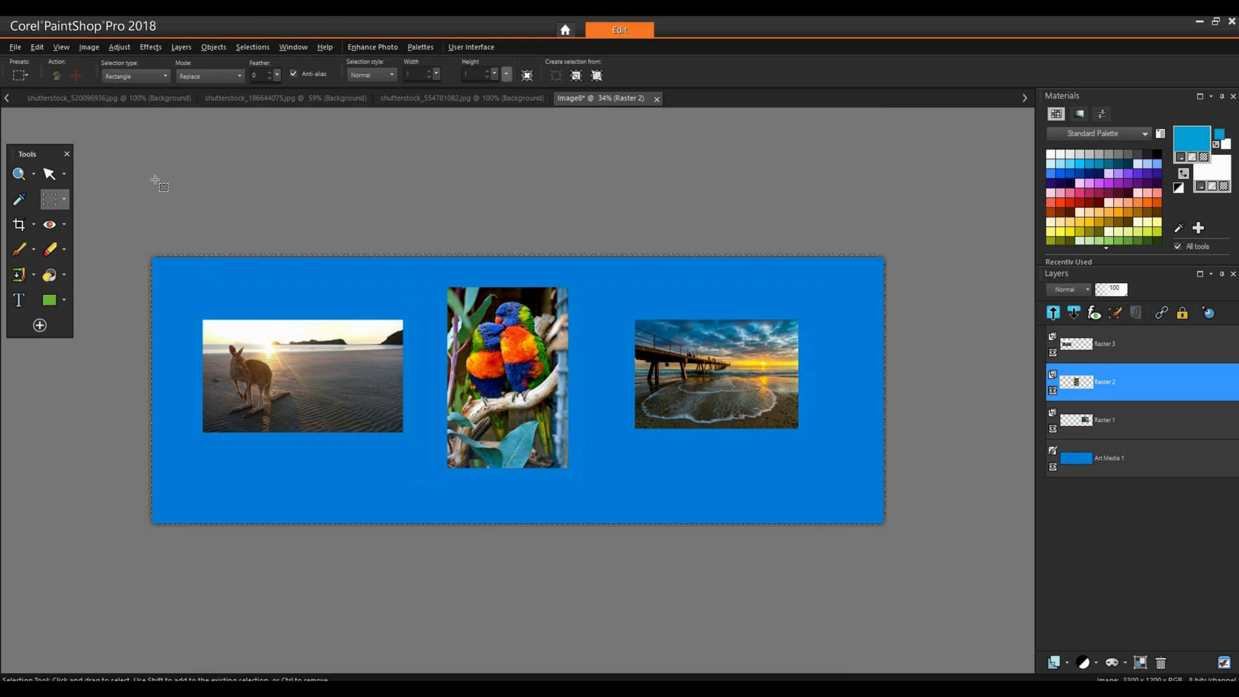
Add the Heart 01 picture frame to the kangaroo photo, framing the current layer outside of the image.
click(49, 173)
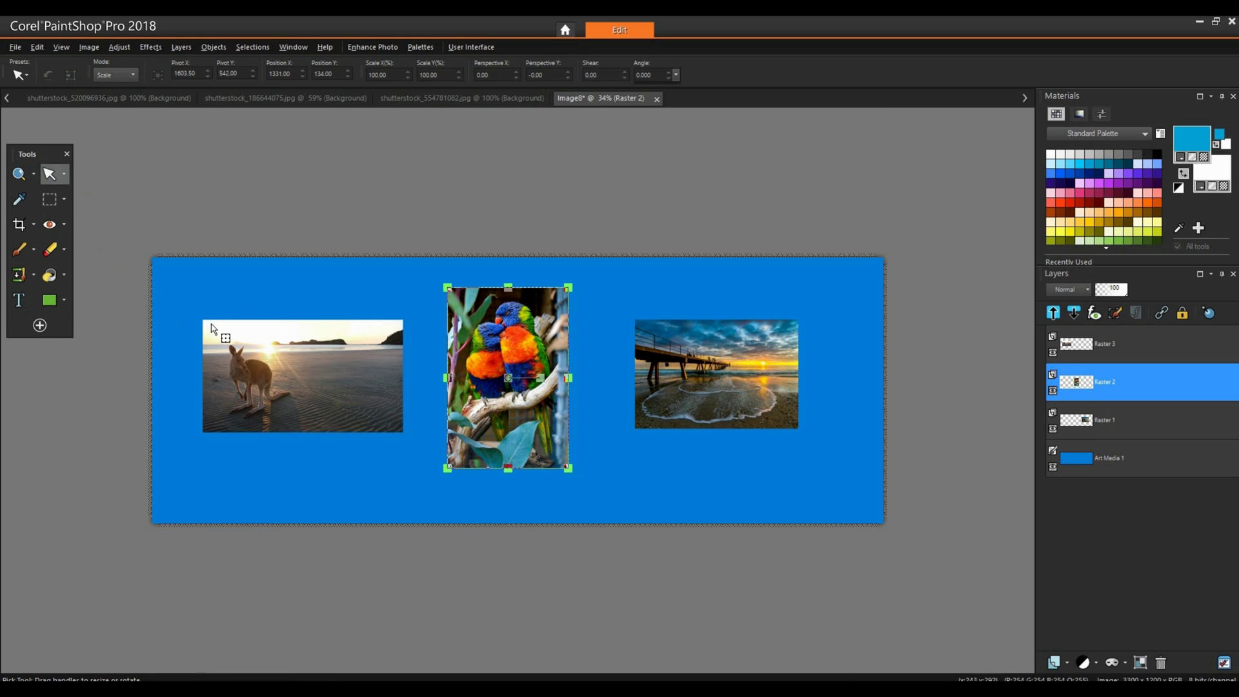
click(345, 382)
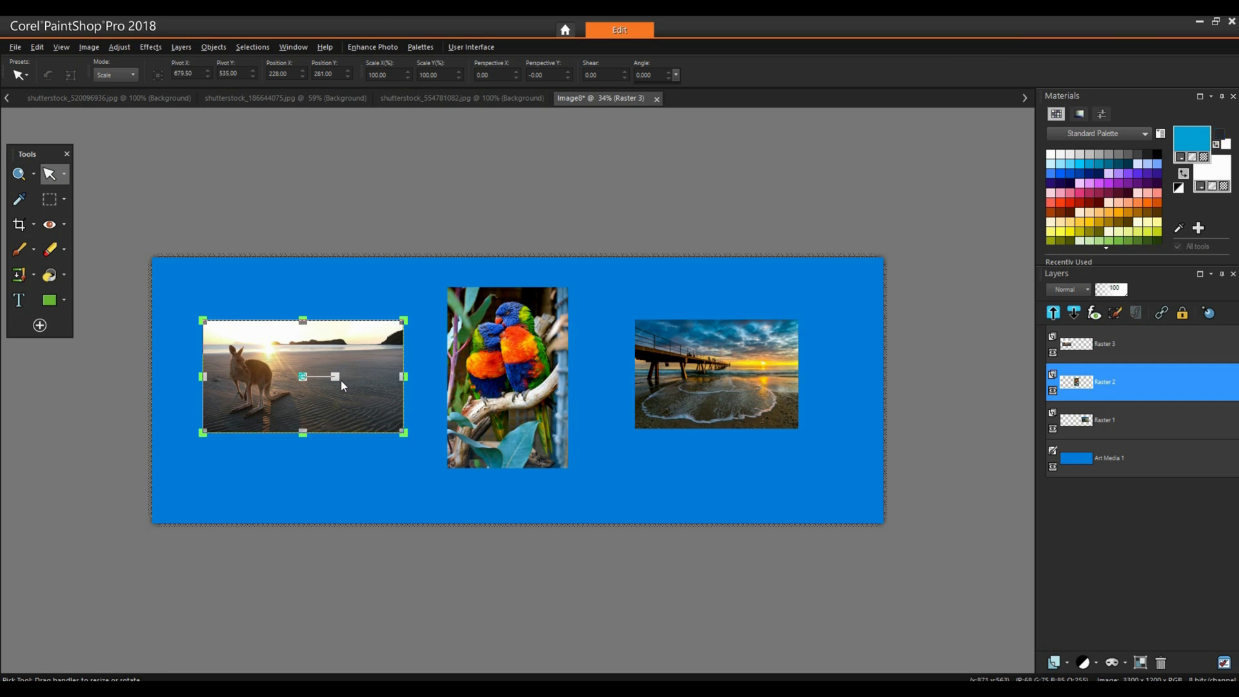
click(88, 47)
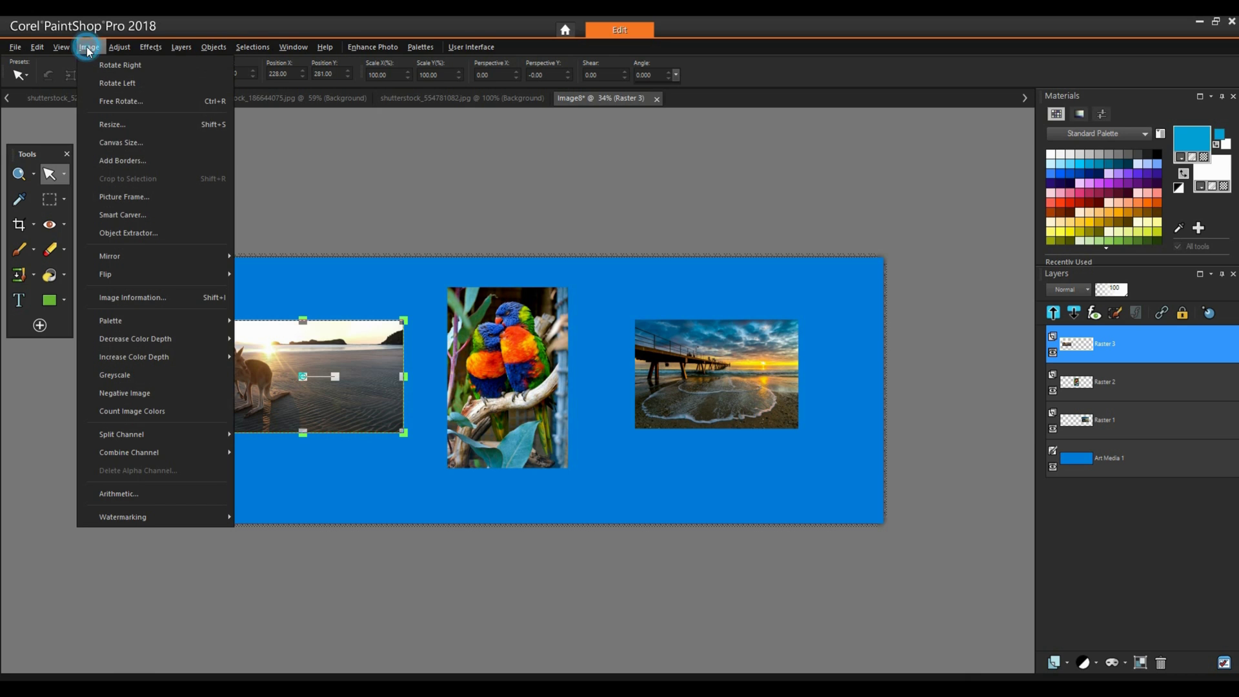
click(110, 195)
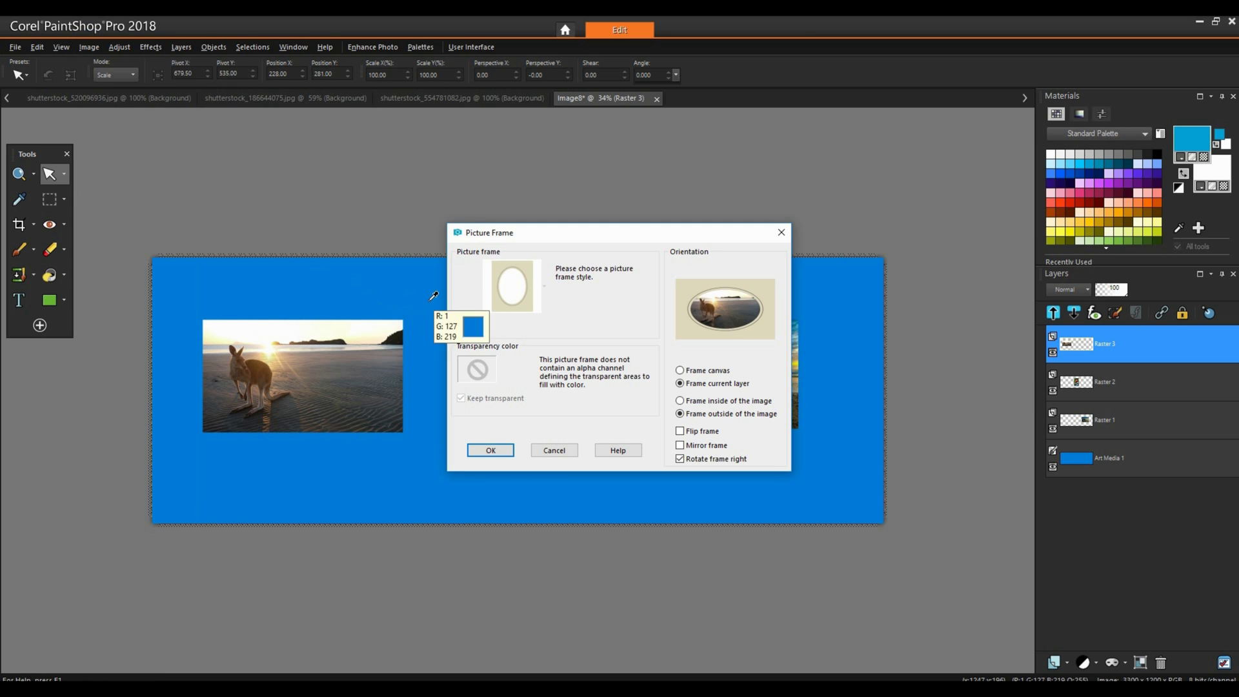
click(512, 286)
drag(533, 376, 534, 436)
click(502, 428)
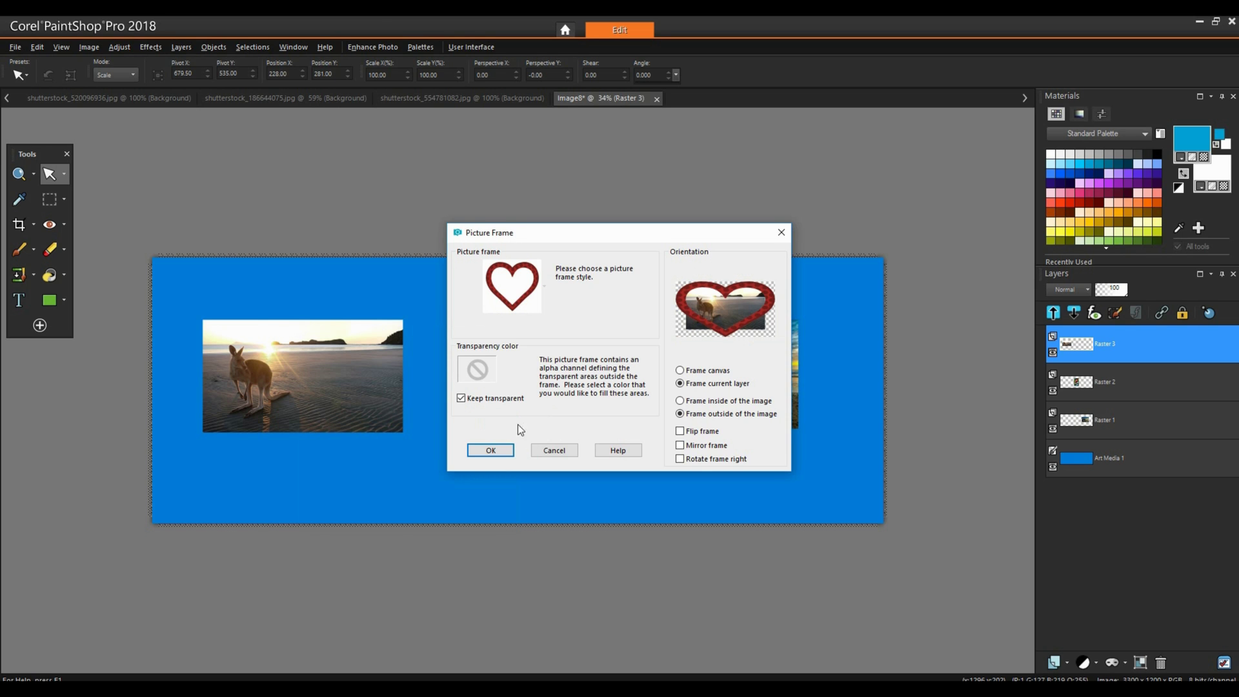
click(680, 369)
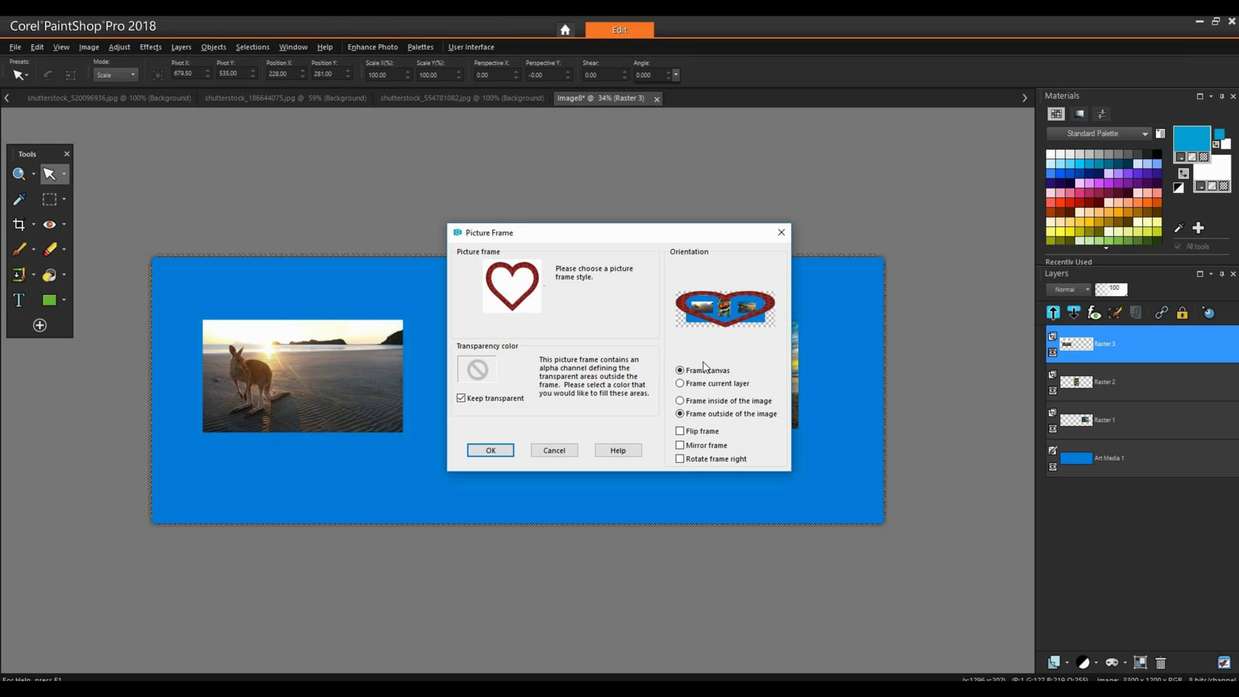
click(681, 385)
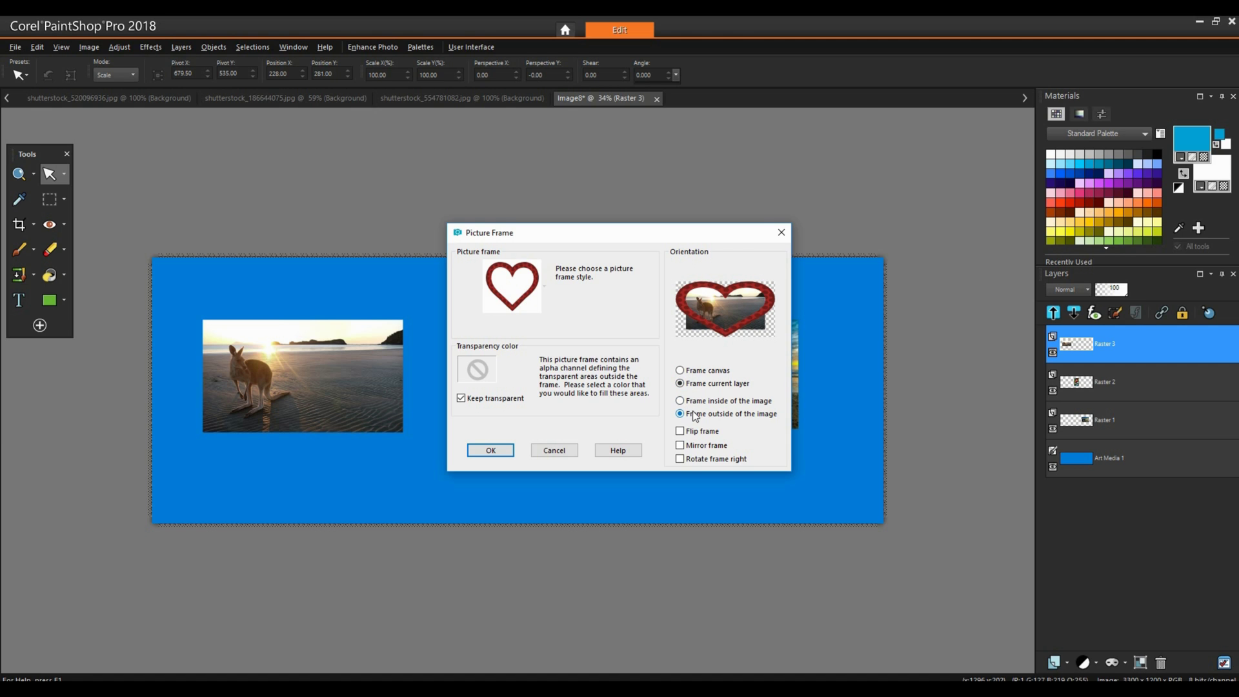
click(485, 449)
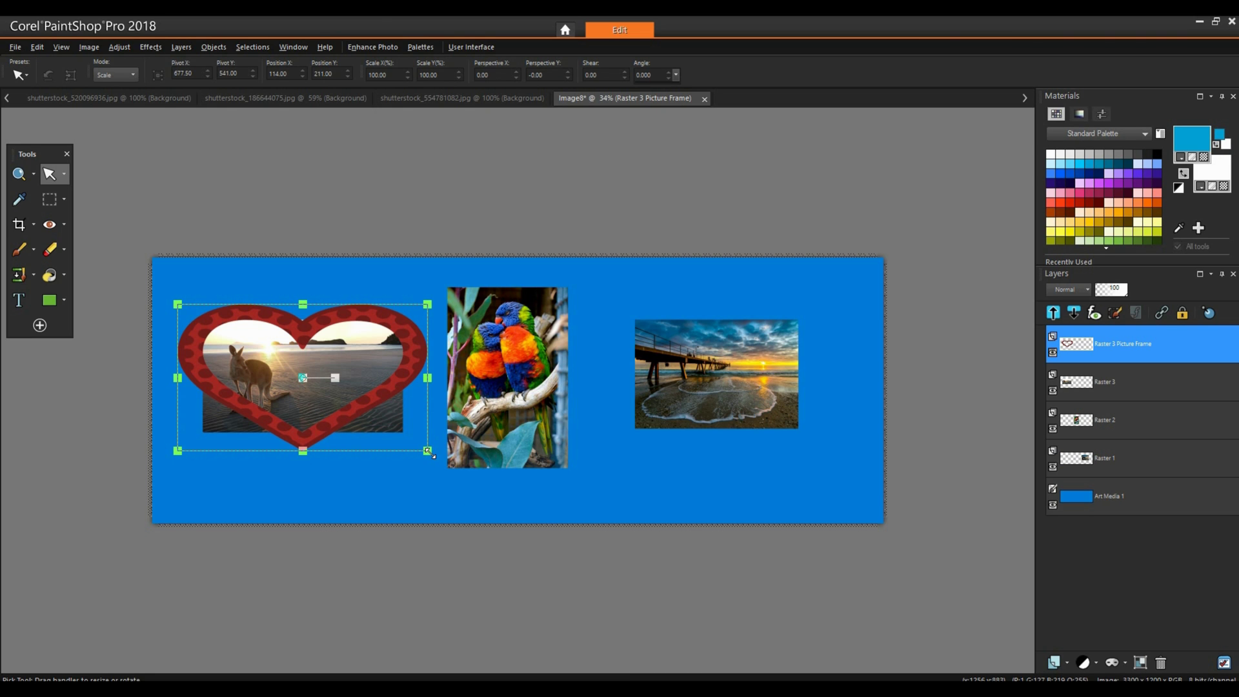
Scale the heart frame to about 98% and the kangaroo photo layer to about 102% so they fit each other.
drag(428, 452, 418, 446)
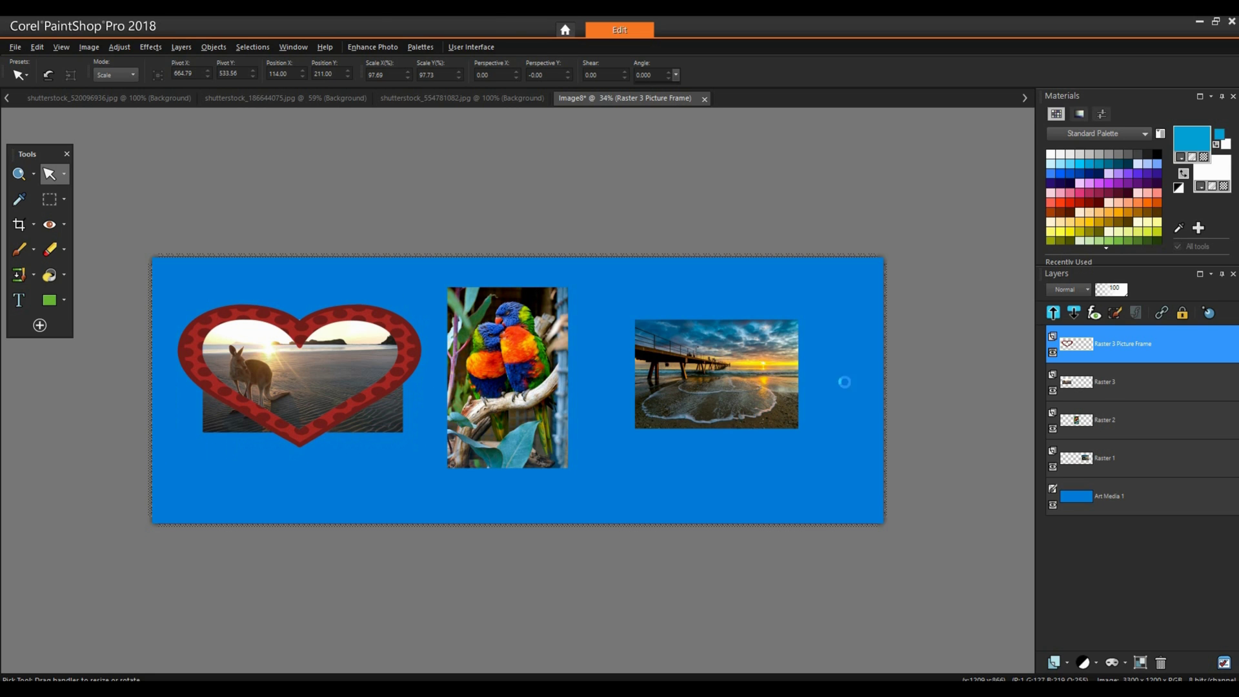
click(1101, 385)
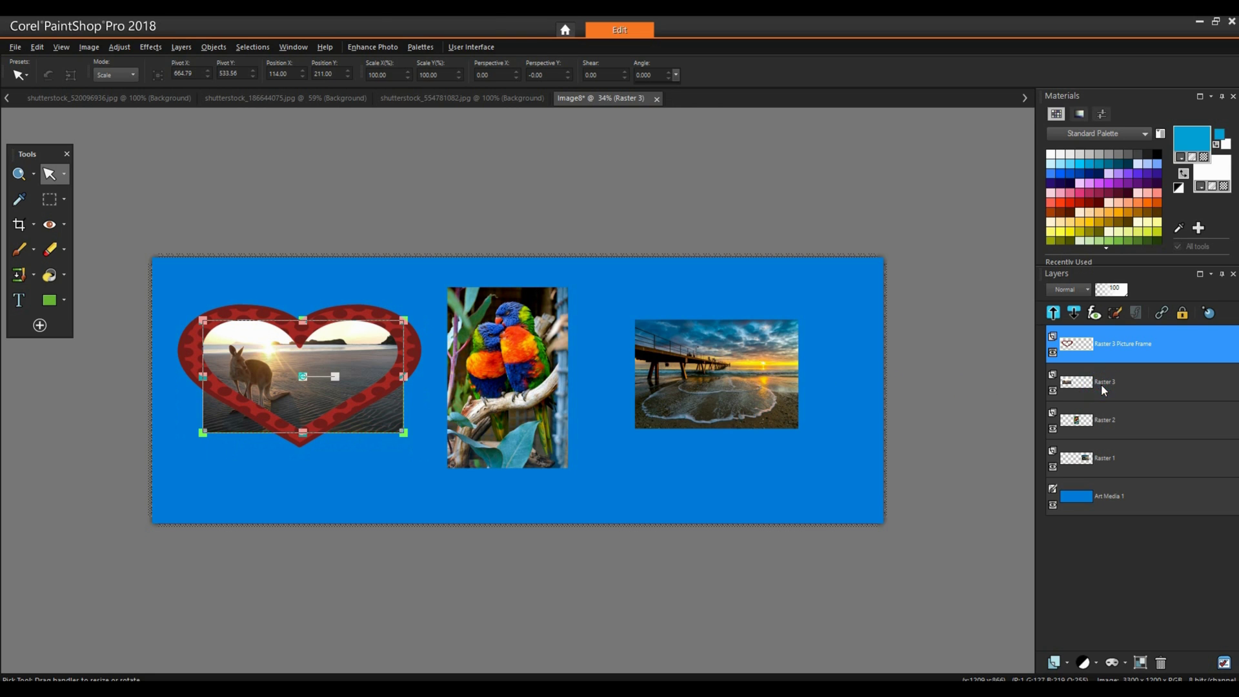
click(305, 376)
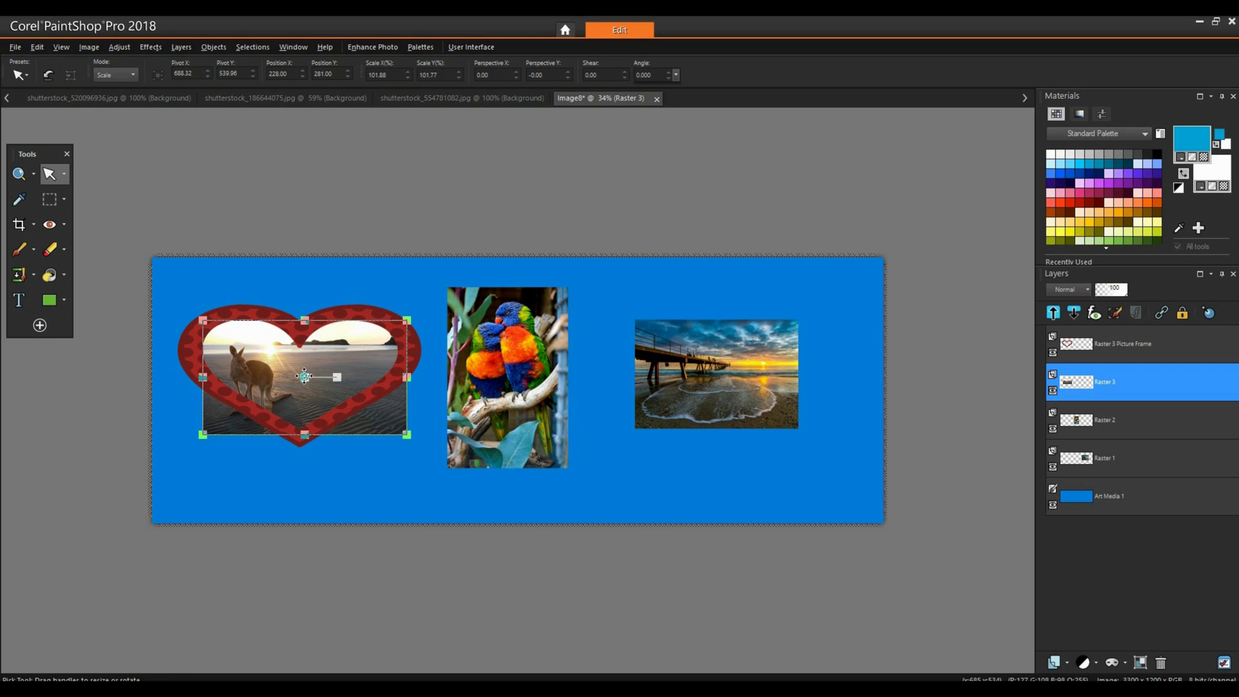
Erase the parts of the kangaroo photo that stick out below the heart frame with the Eraser tool.
click(49, 250)
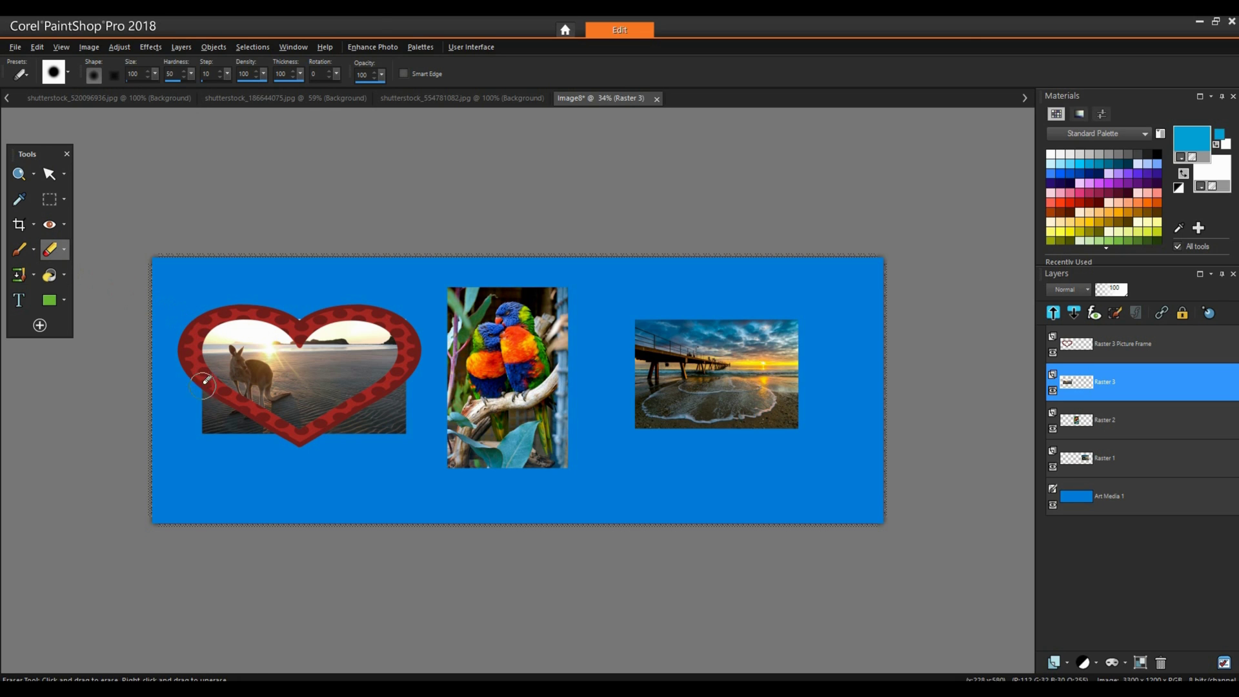
mouse_move(207, 387)
mouse_down()
mouse_move(266, 439)
mouse_move(197, 412)
mouse_move(225, 431)
mouse_move(191, 430)
mouse_move(275, 447)
mouse_move(239, 423)
mouse_move(294, 448)
mouse_move(406, 390)
mouse_move(339, 438)
mouse_move(407, 404)
mouse_move(397, 438)
mouse_move(375, 436)
mouse_move(397, 408)
mouse_move(395, 436)
mouse_up()
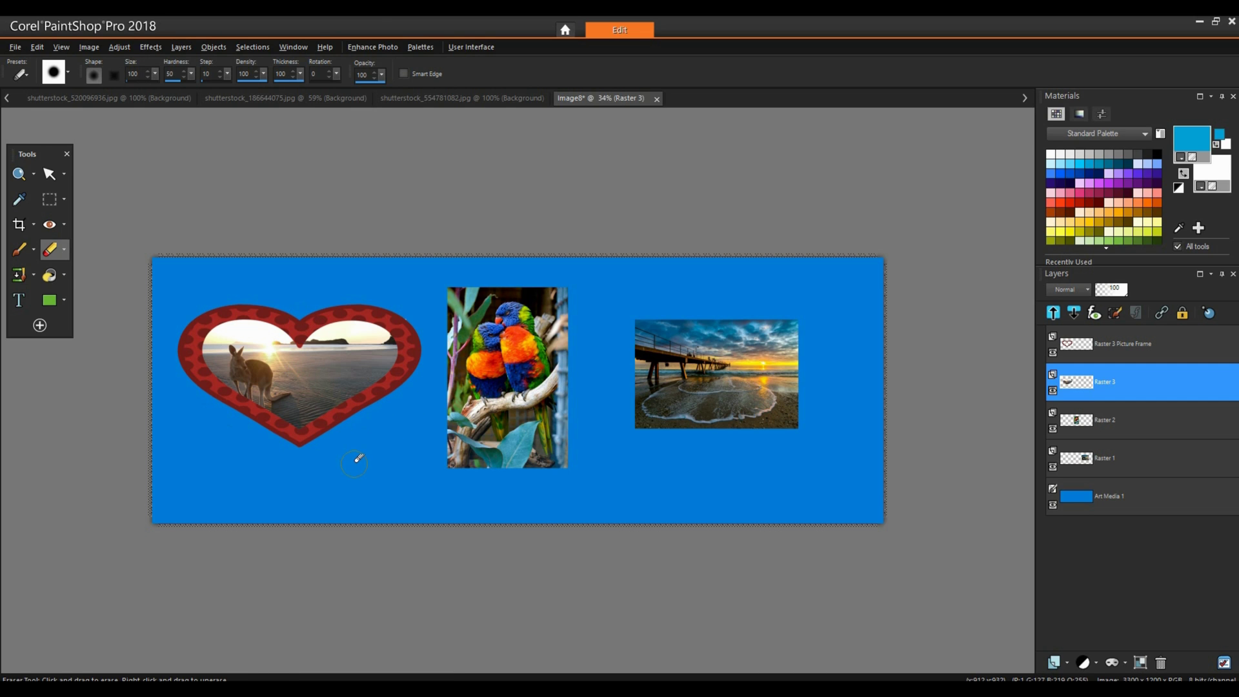
Add the blue frame with corner flowers to the parrot photo's layer, outside of the image and rotated right.
click(50, 175)
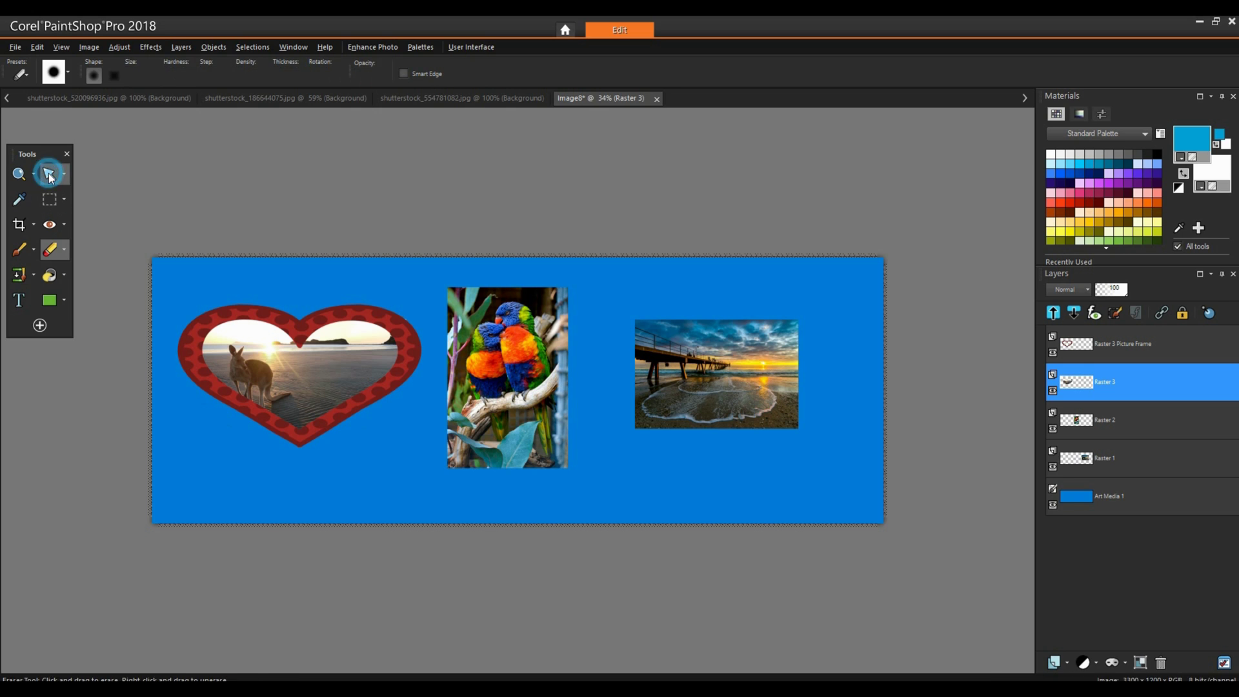
click(500, 359)
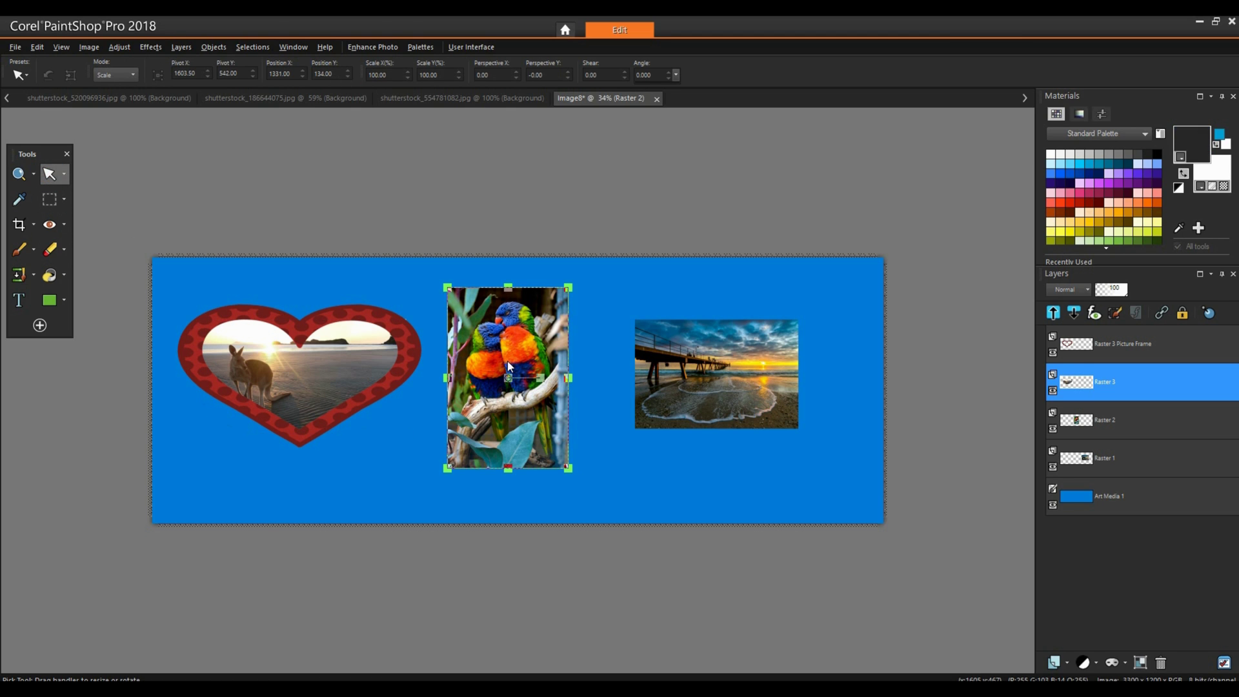
click(89, 48)
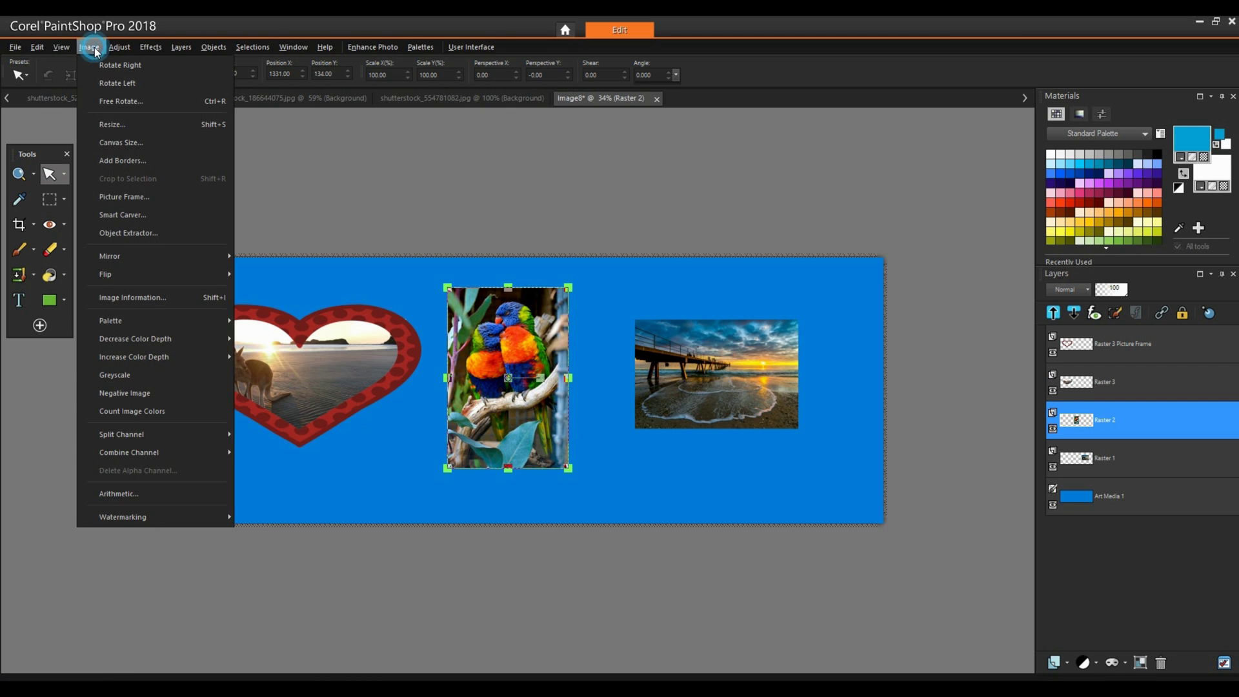
click(115, 196)
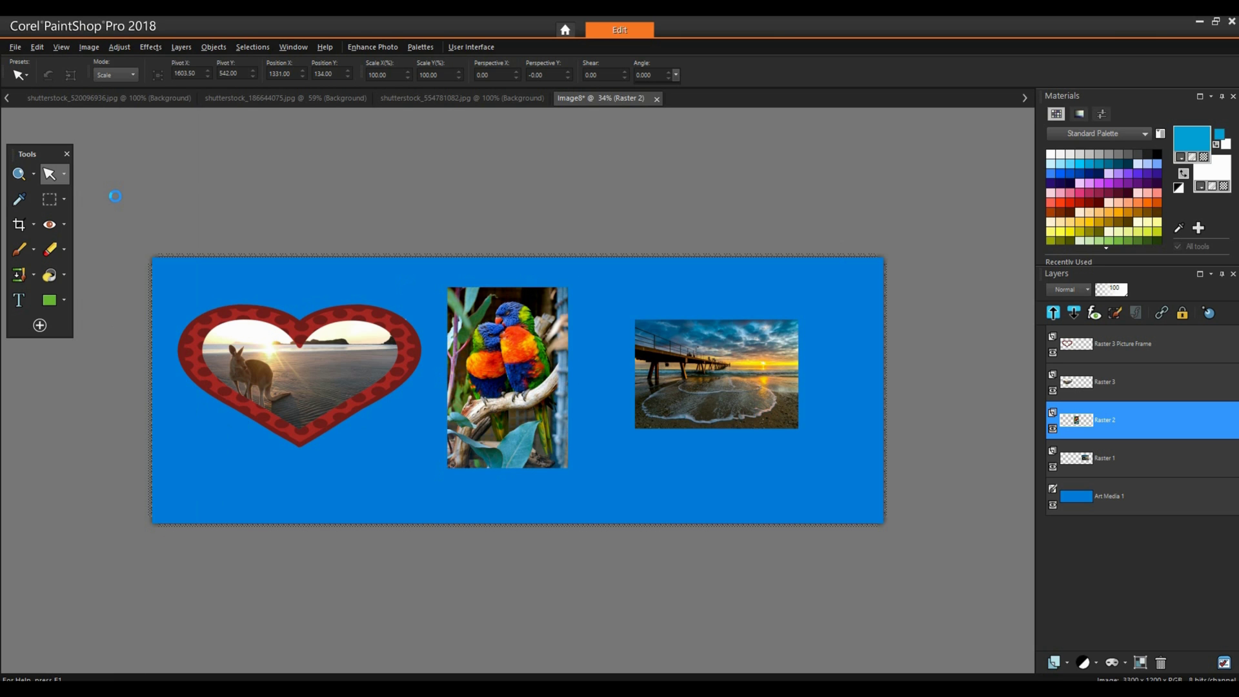
click(520, 301)
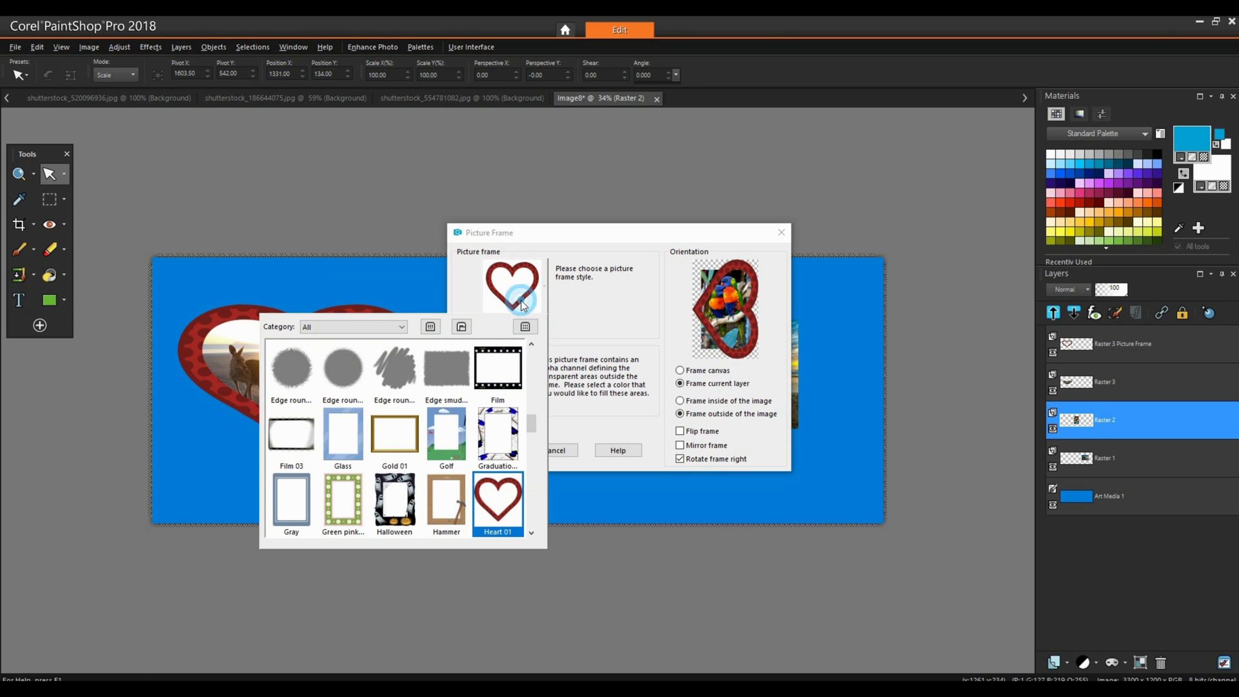
drag(536, 421, 532, 370)
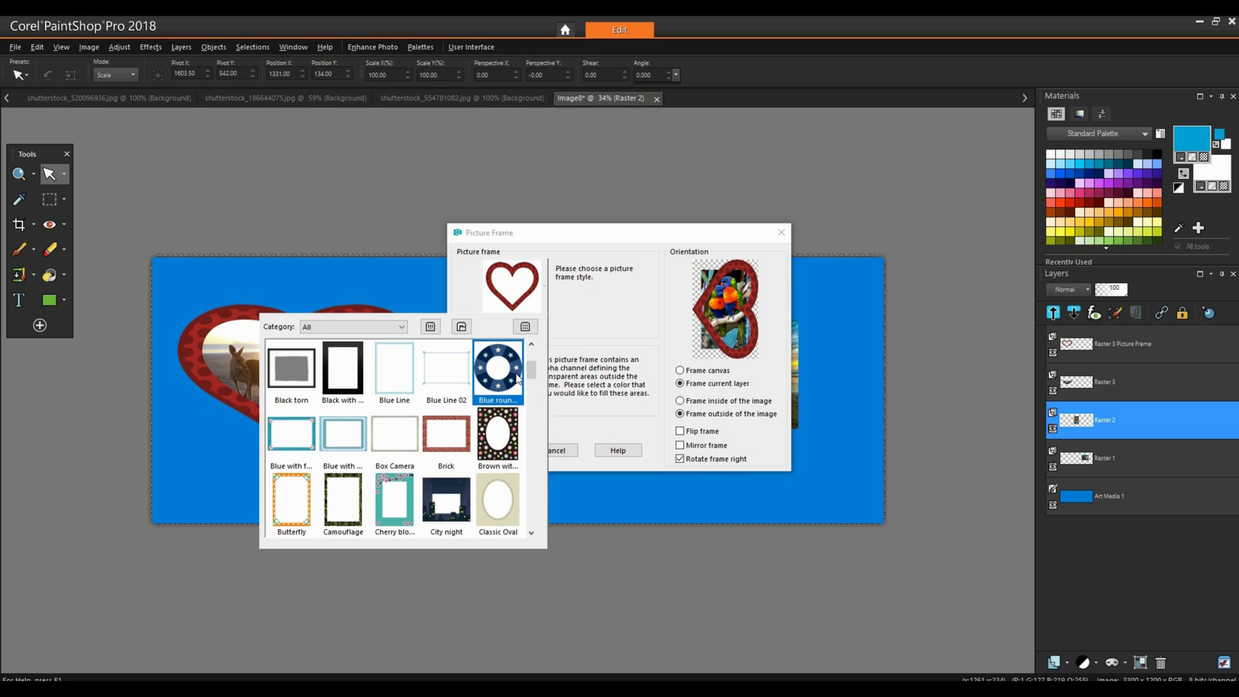
click(303, 433)
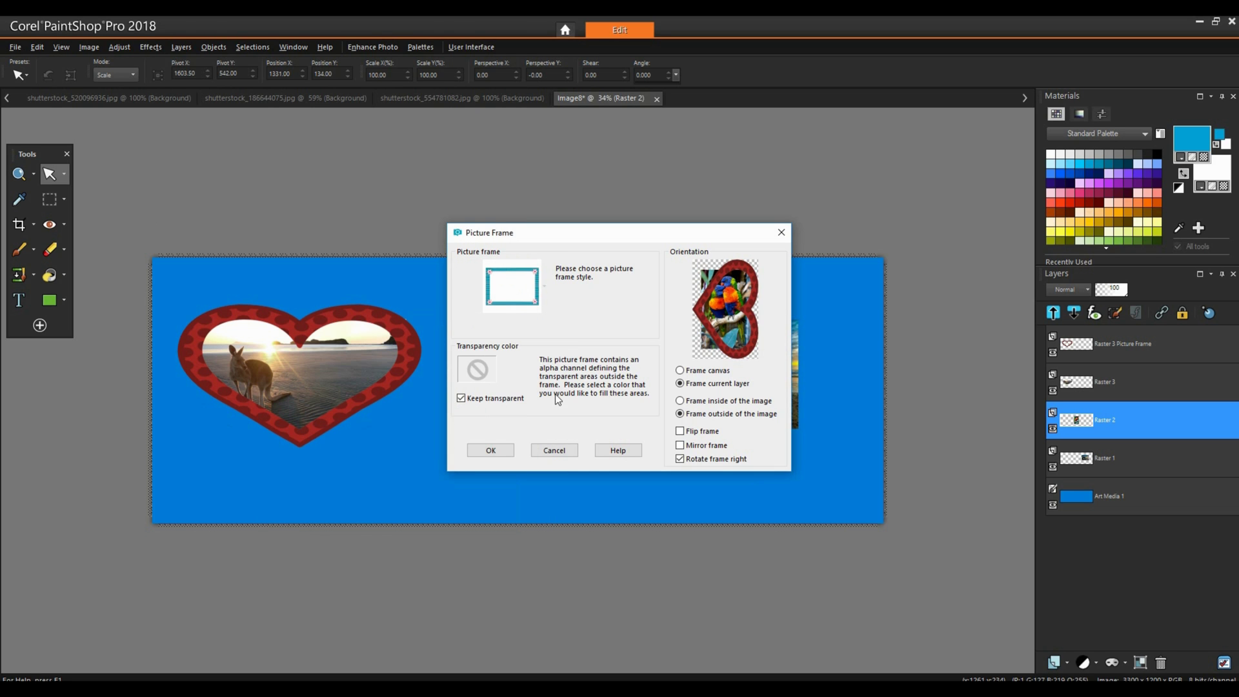
click(491, 451)
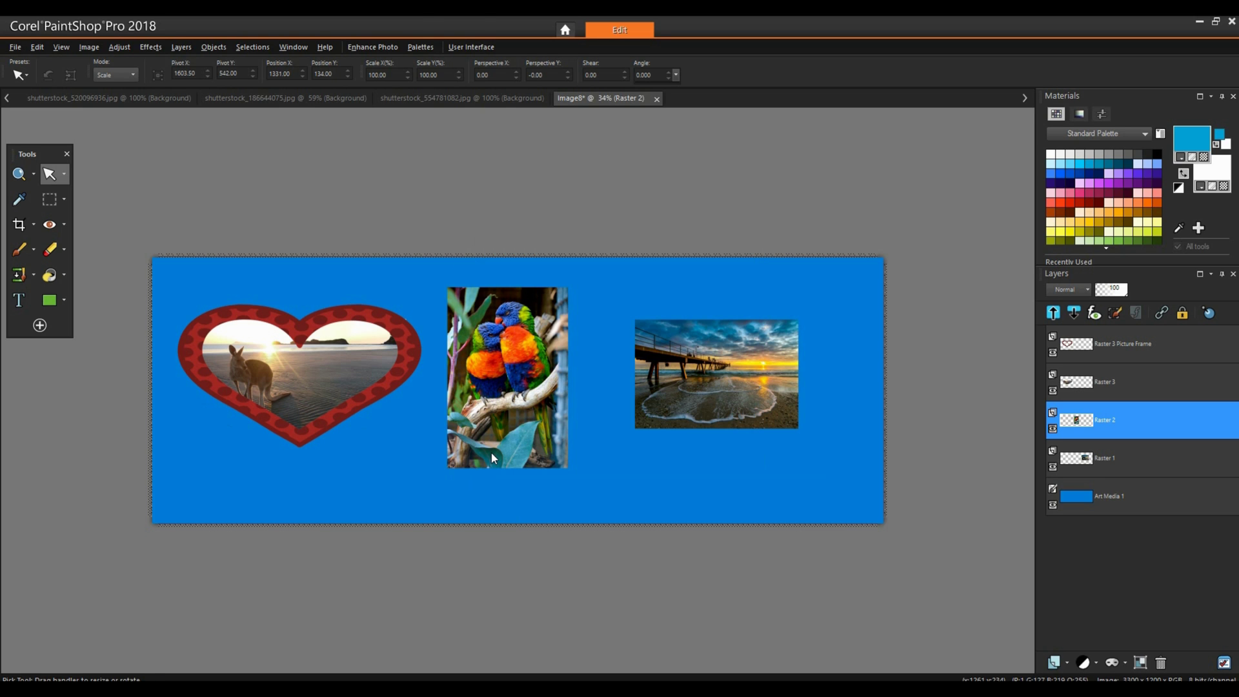
Add the Classic Oval picture frame outside the pier photo's layer, and shift the photo and frame together slightly right and down on the canvas.
click(751, 358)
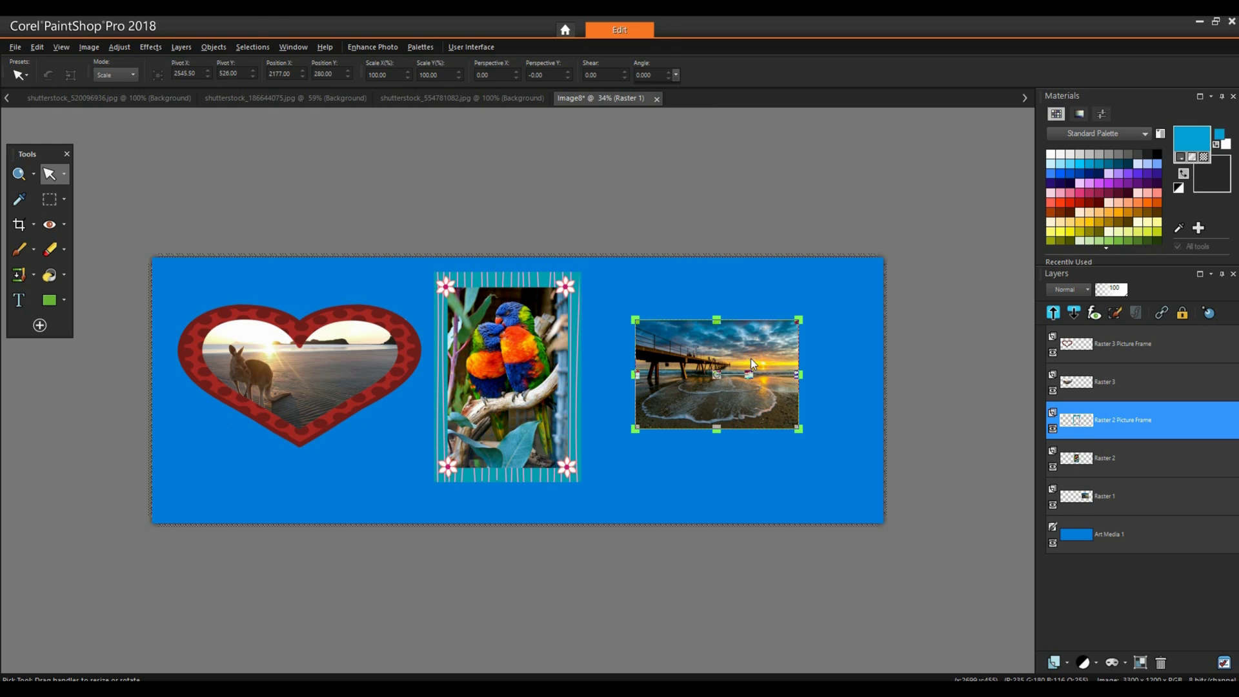
click(88, 46)
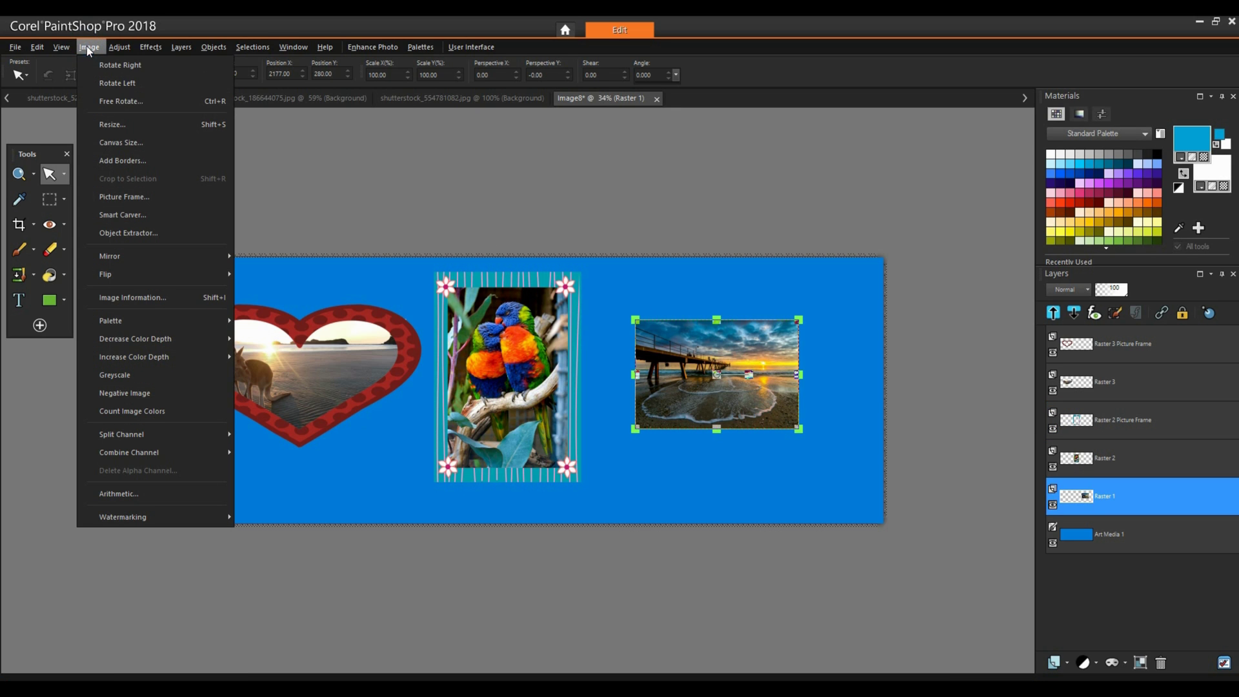
click(118, 196)
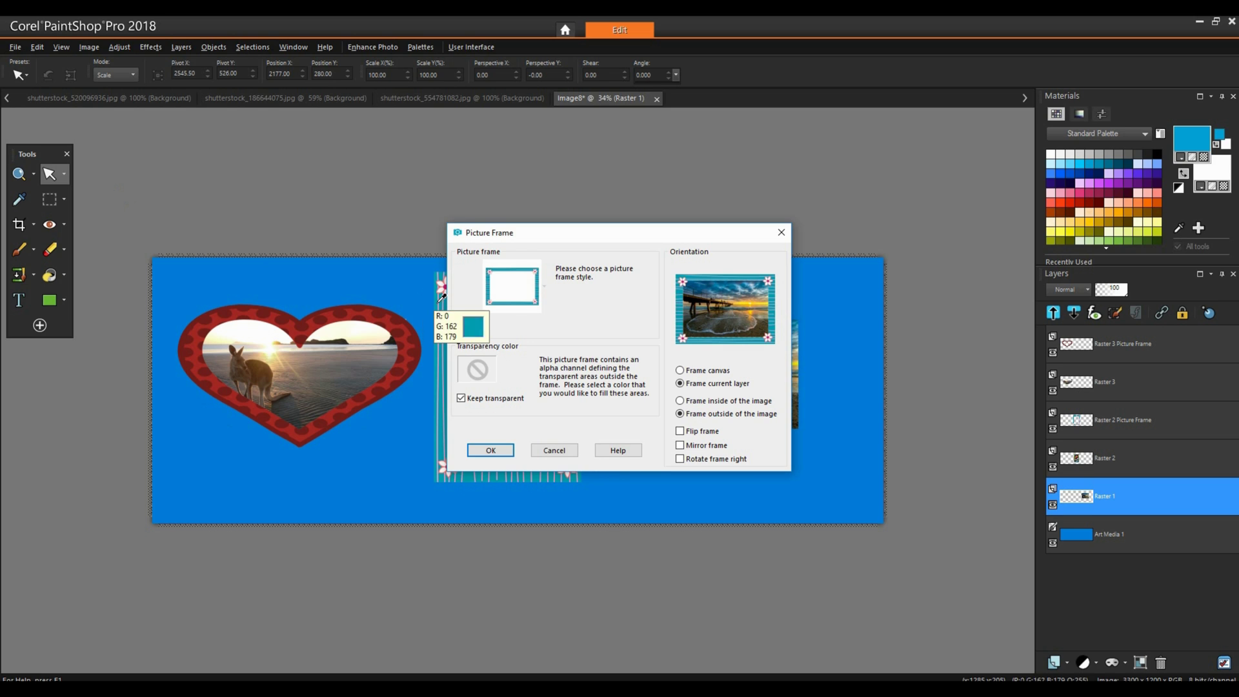
click(516, 286)
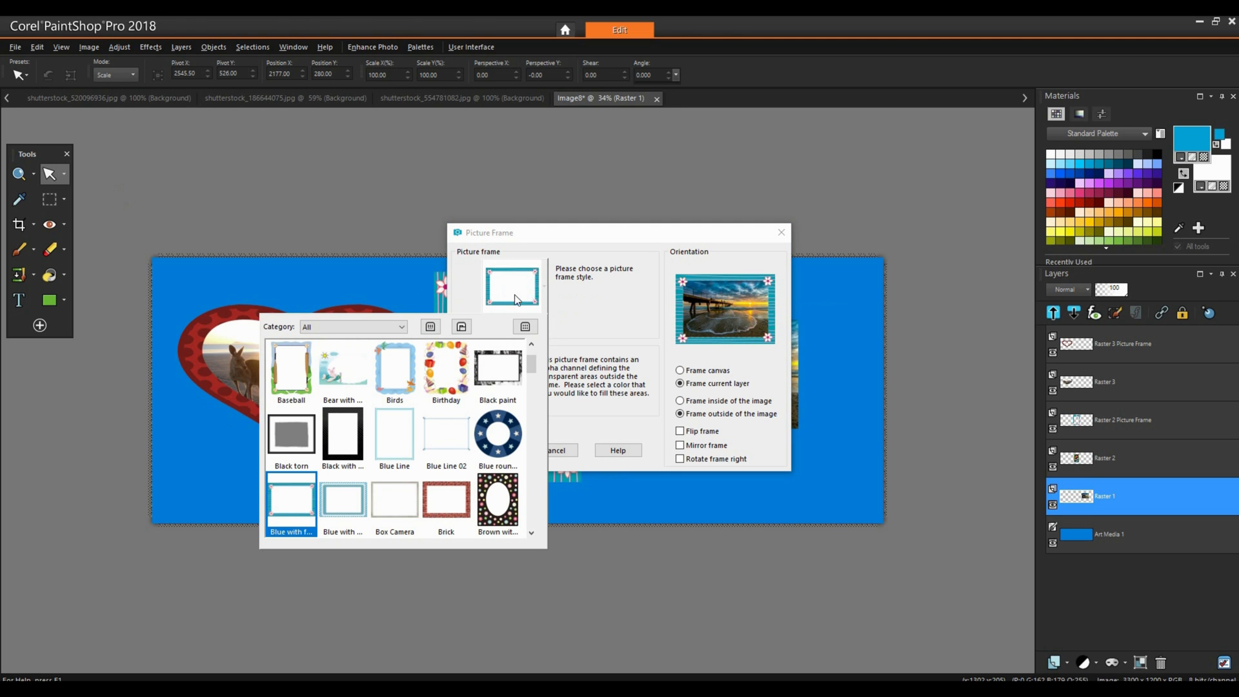
scroll(535, 369, down, 2)
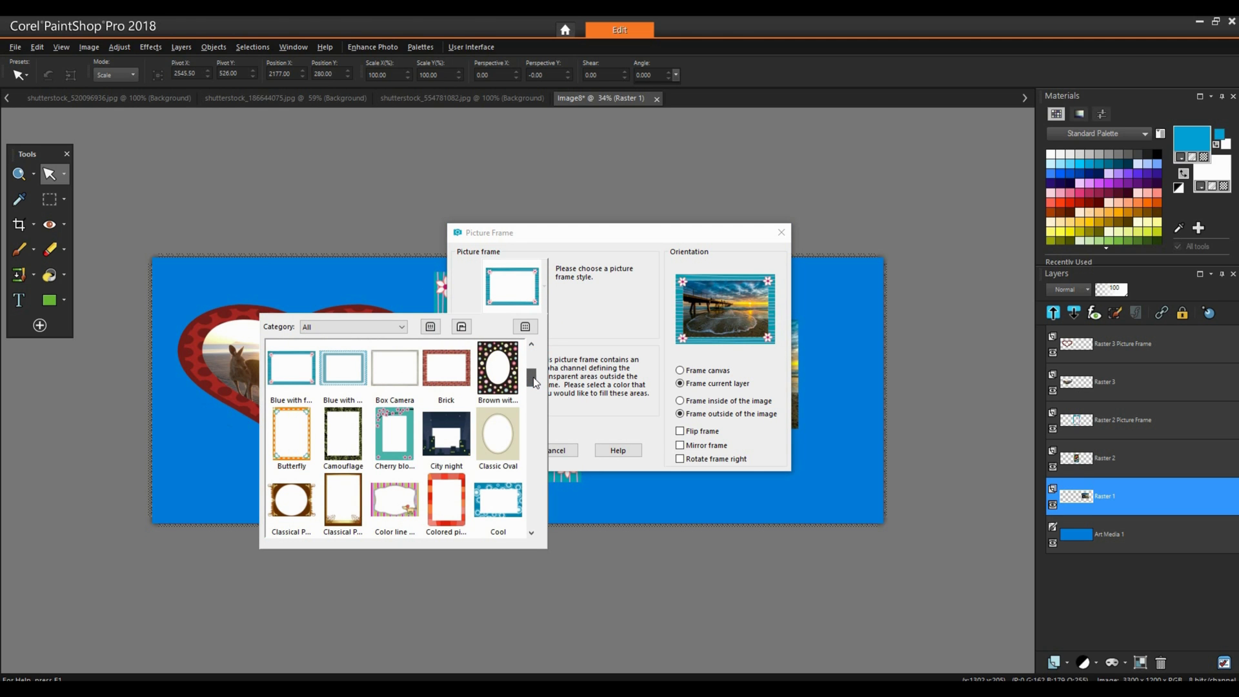
click(499, 441)
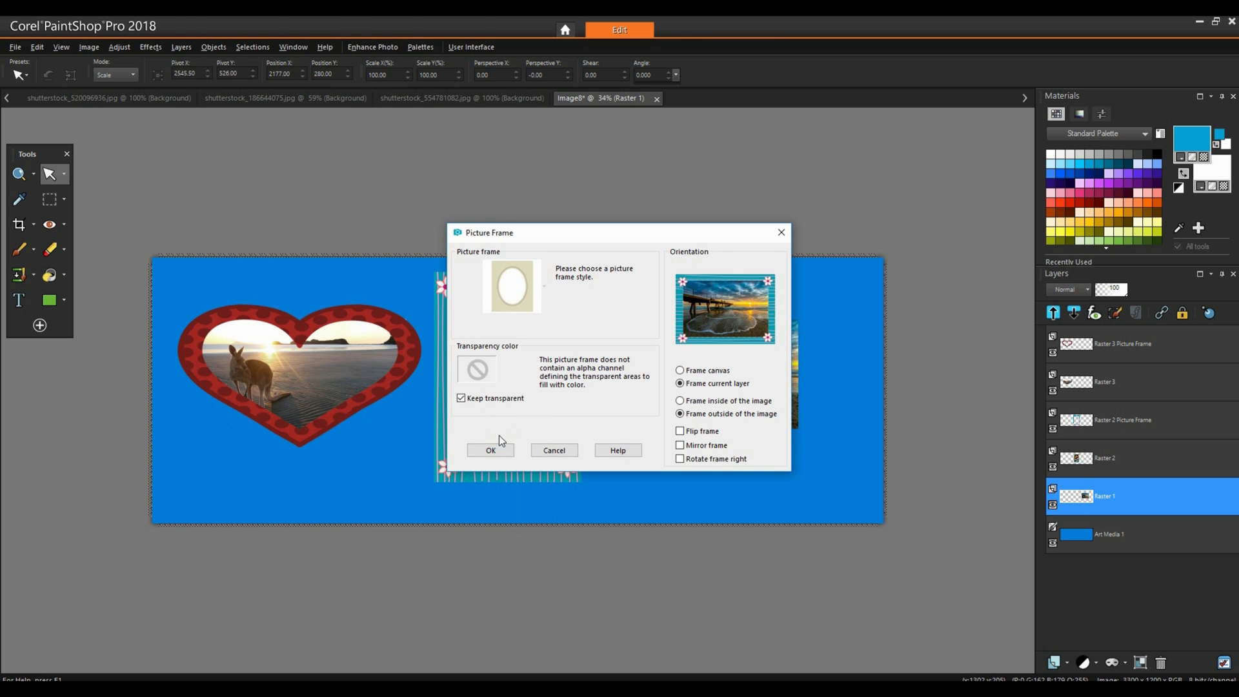
click(501, 449)
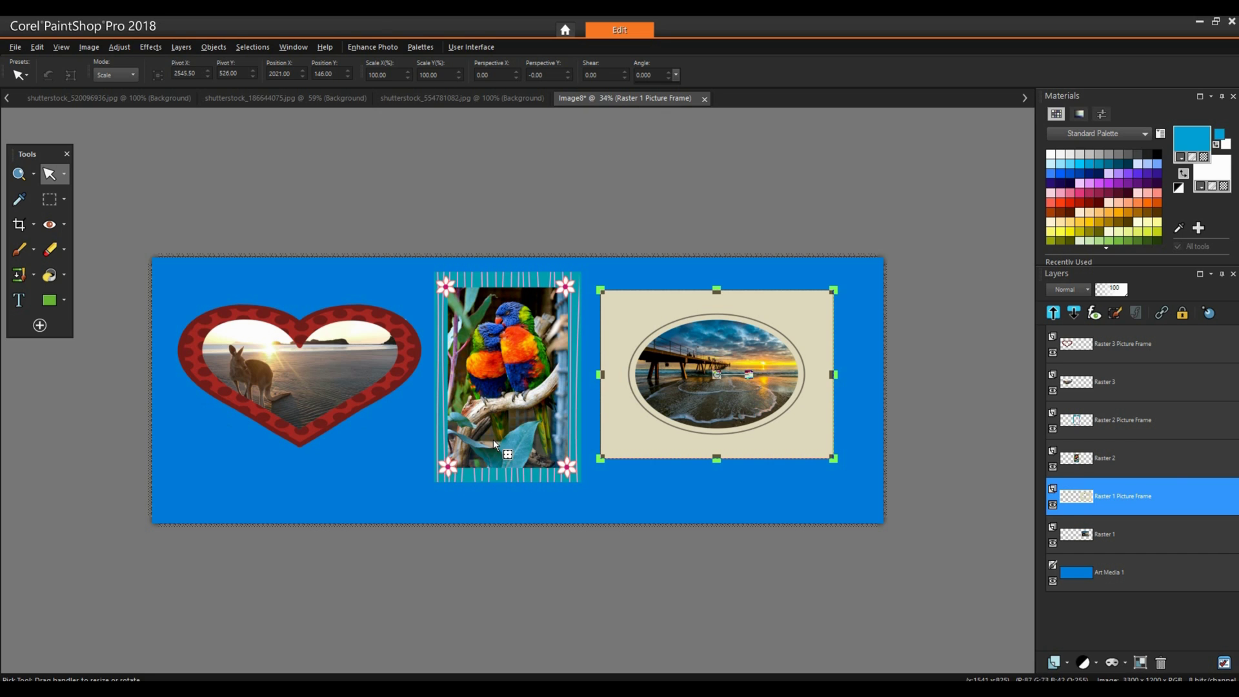
ctrl+click(1111, 535)
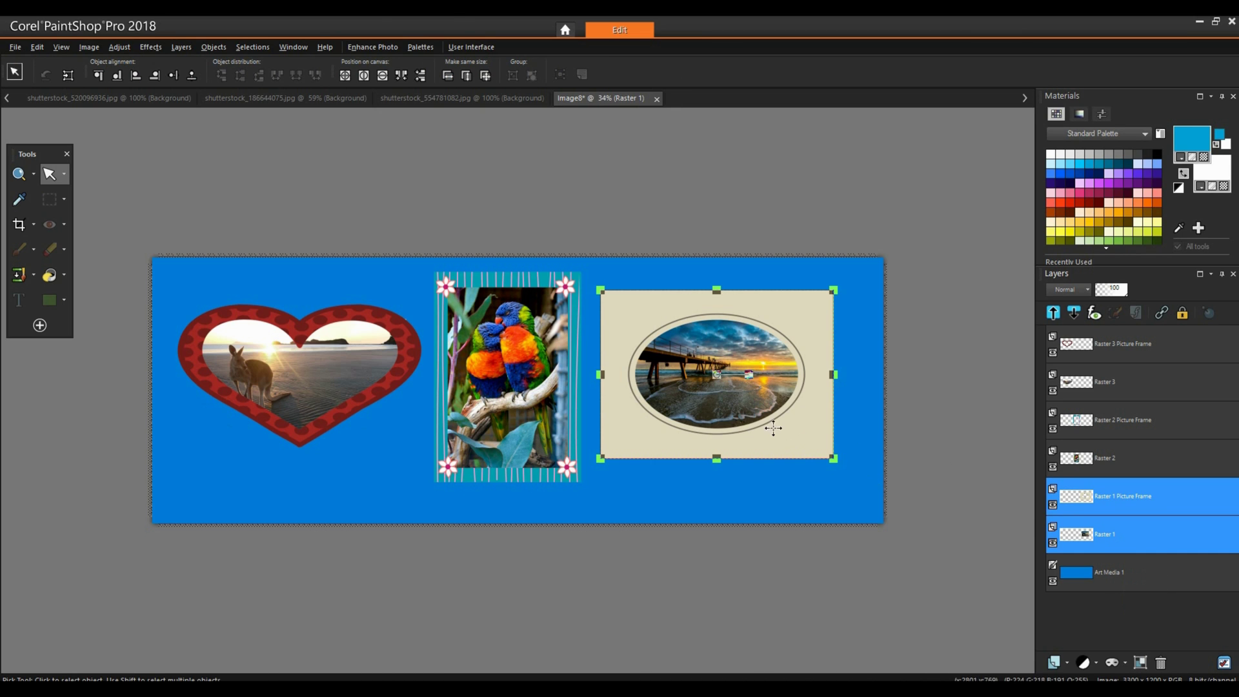
drag(717, 376, 733, 389)
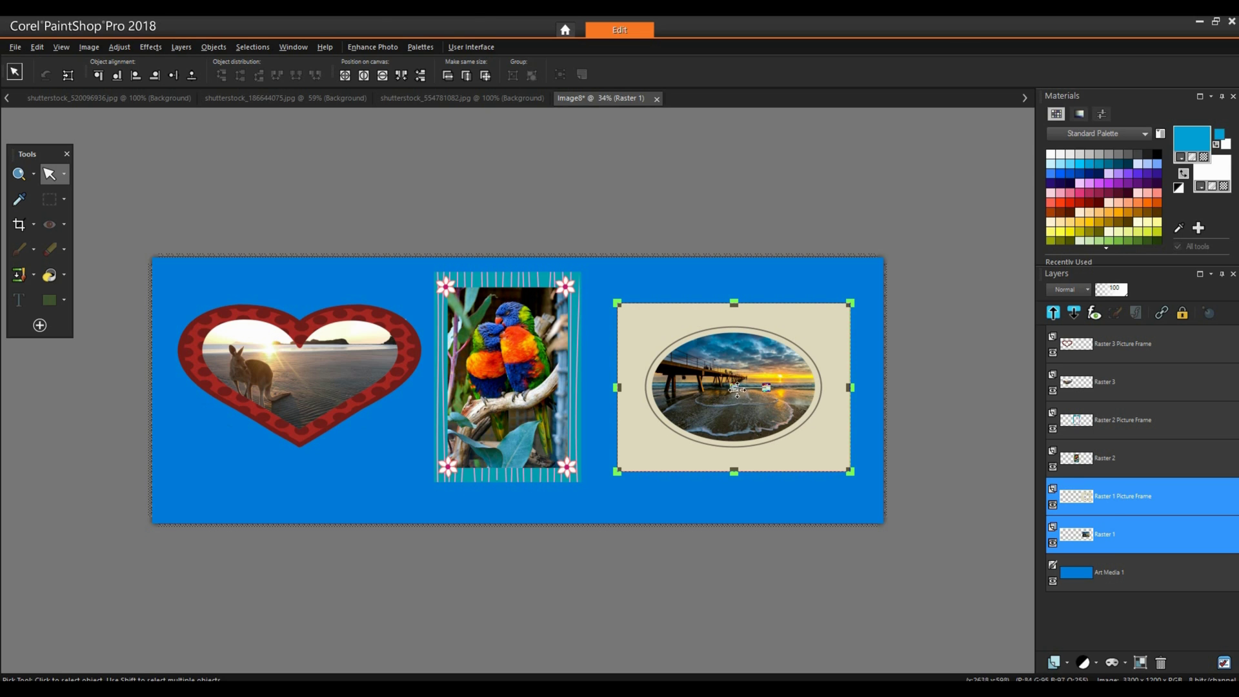
Apply a Drop Shadow to the pier photo's oval frame layer with horizontal offset 10, opacity 50 and blur 5.00.
click(1110, 495)
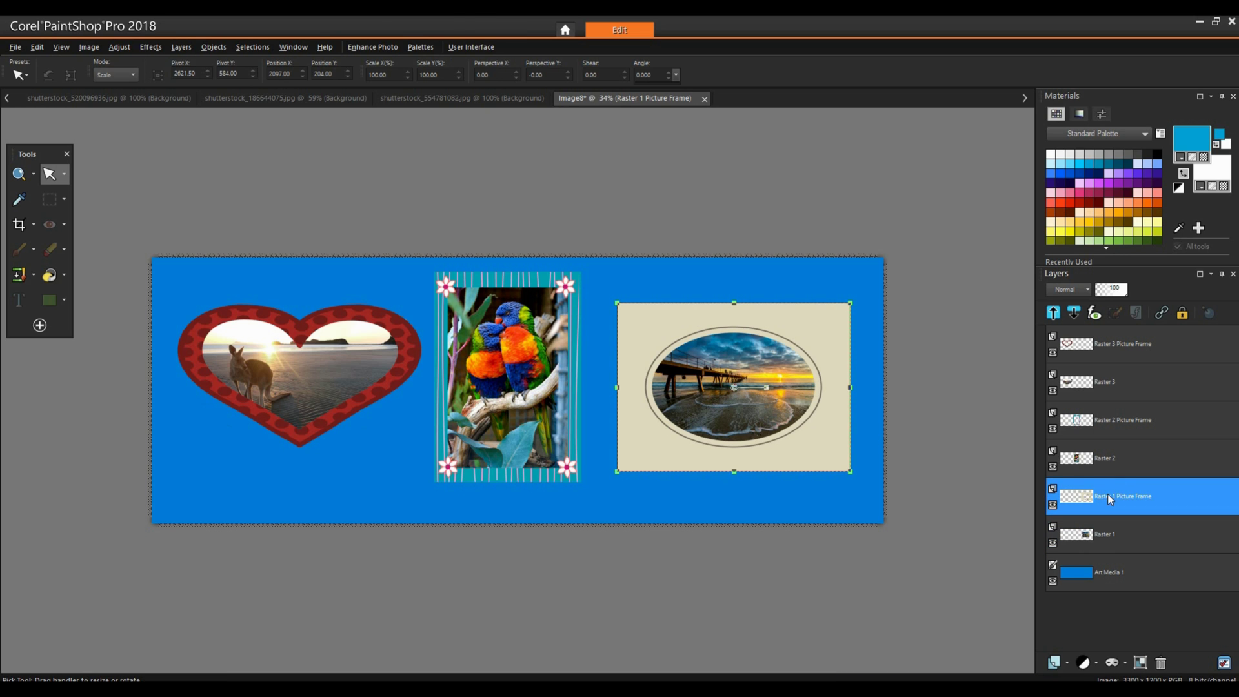
click(152, 48)
click(171, 104)
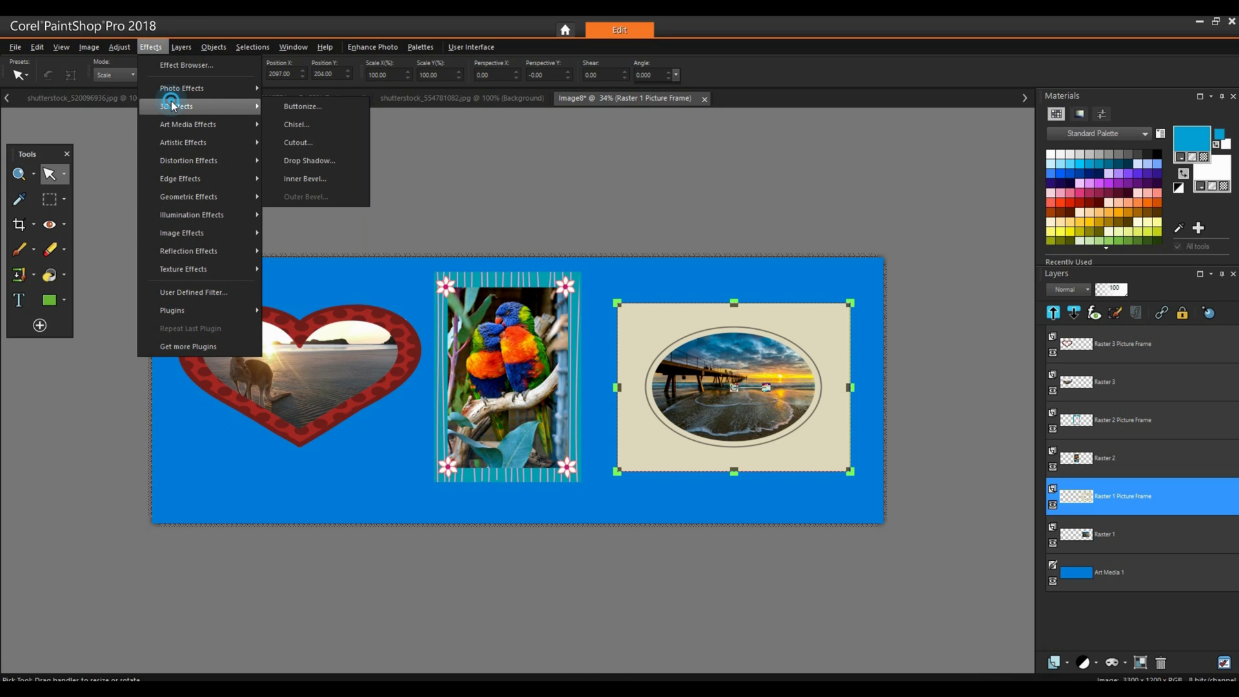
click(308, 161)
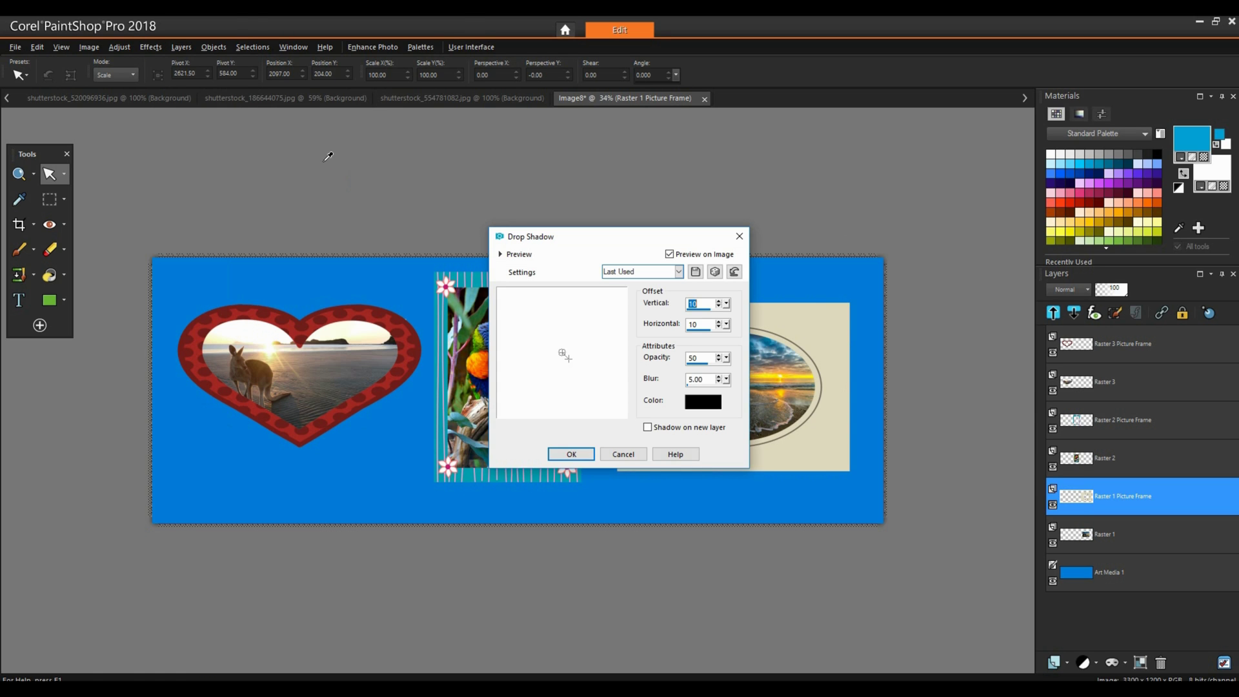
drag(596, 237, 473, 246)
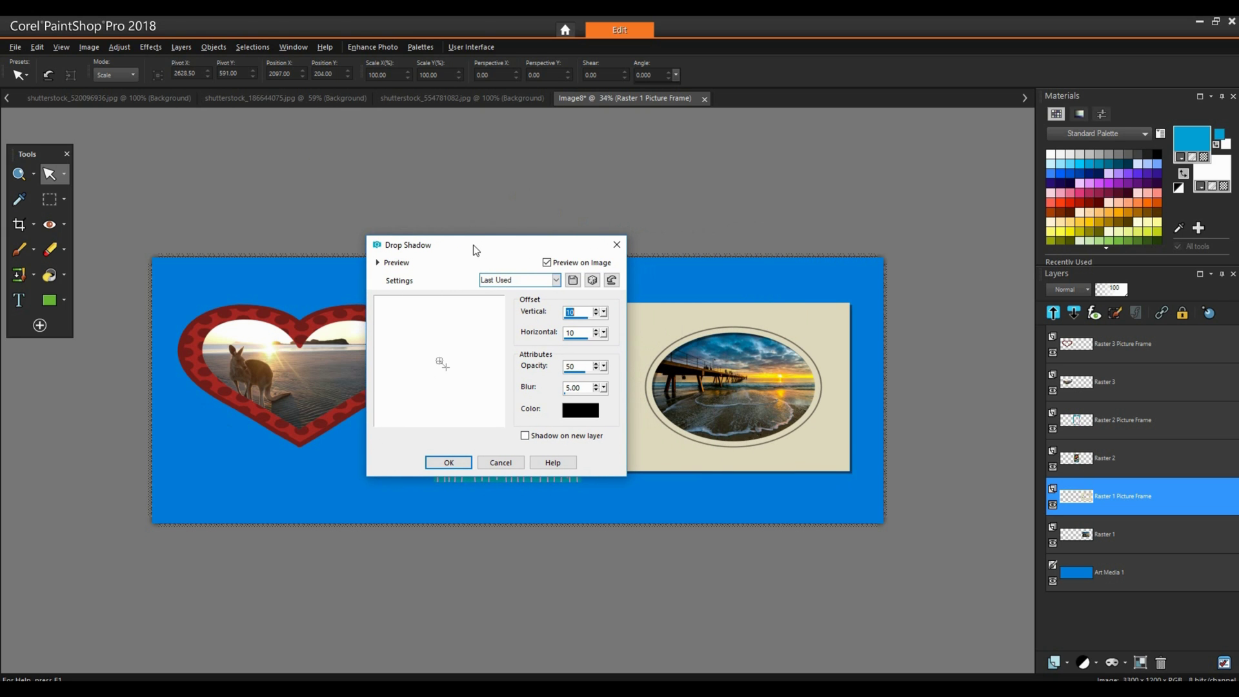
click(449, 462)
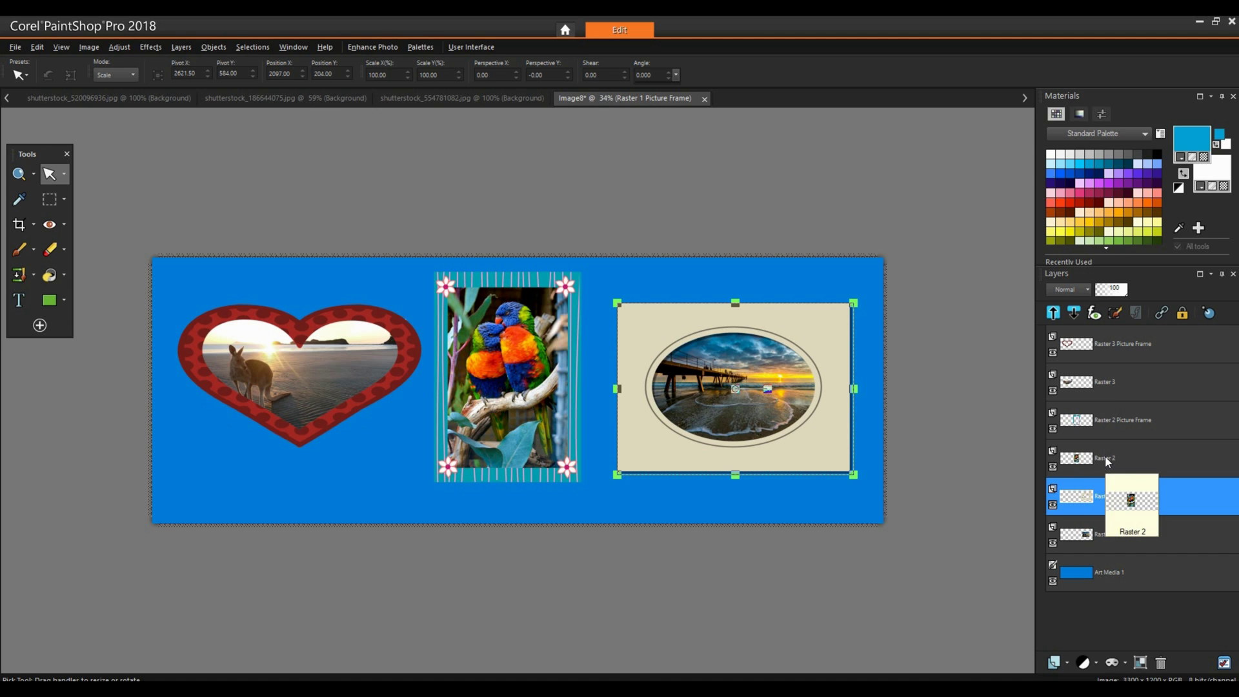
Apply the Chisel 3D effect with the Solid color option to the flower-cornered frame layer around the parrot photo.
click(1105, 419)
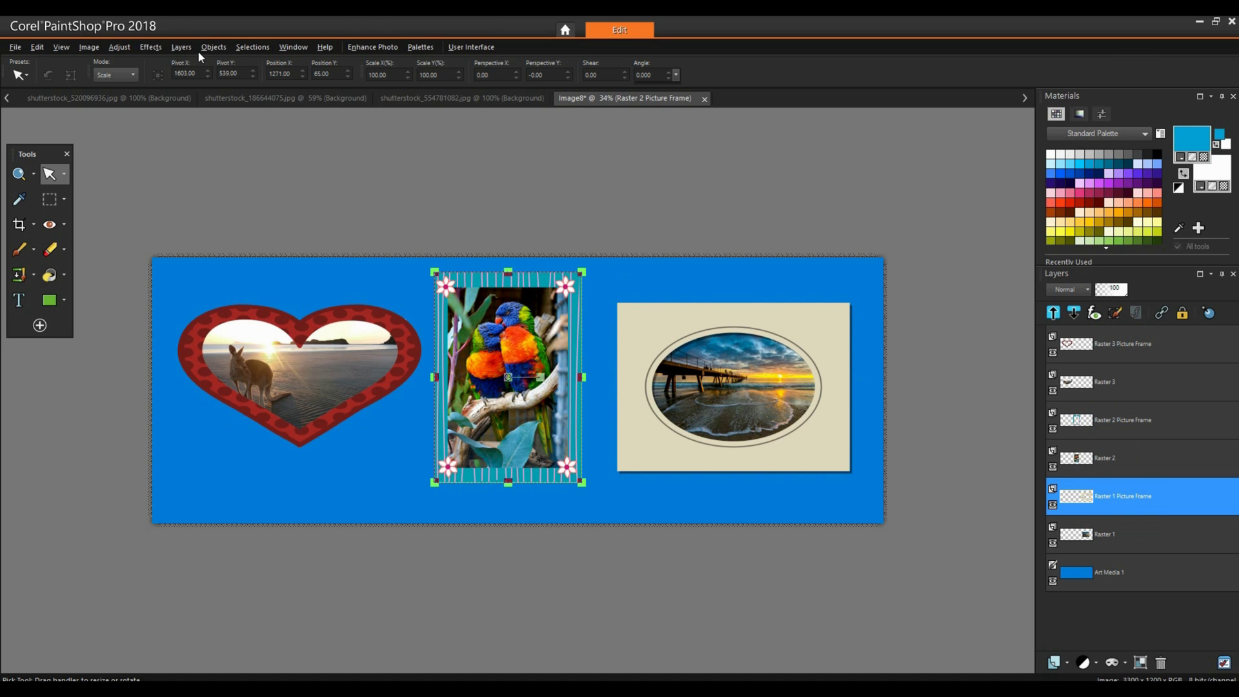
click(155, 48)
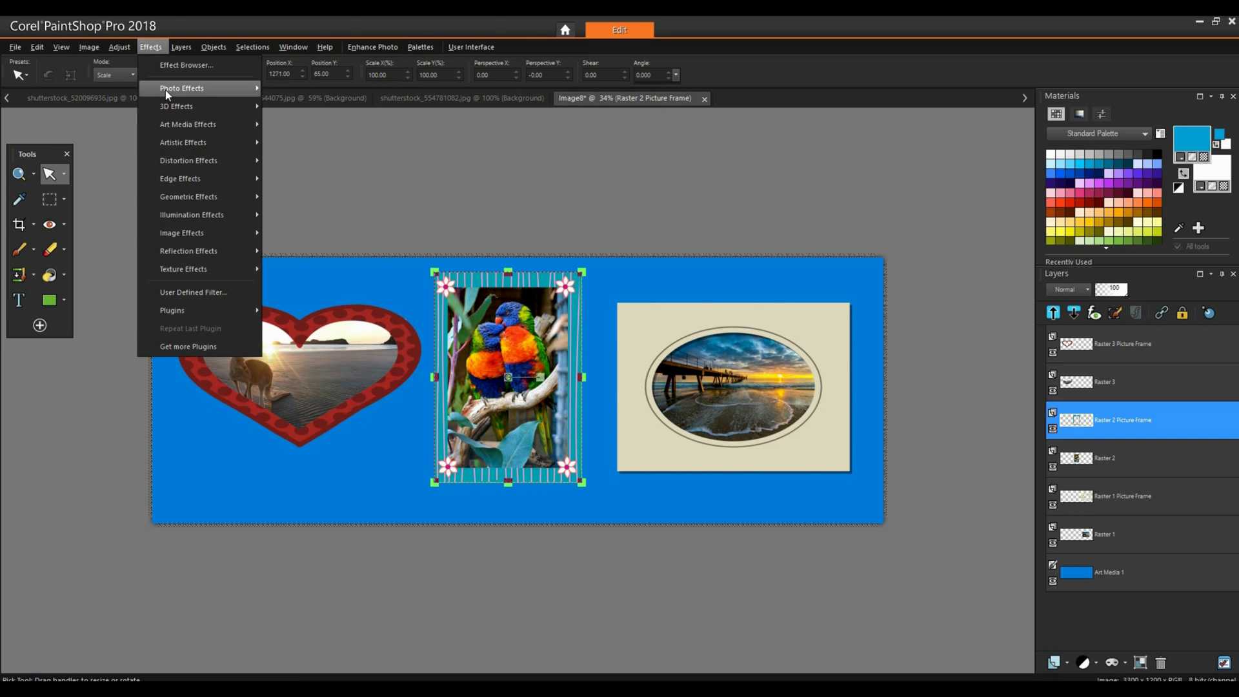
mouse_move(169, 106)
click(301, 125)
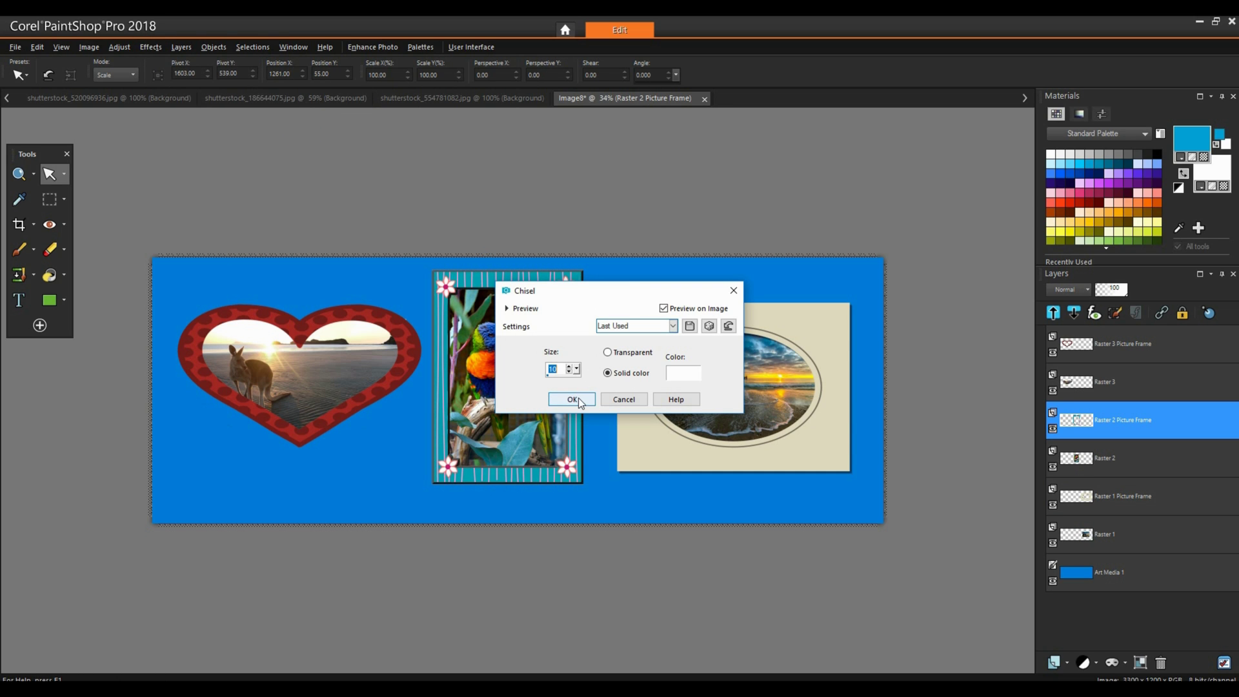
click(572, 399)
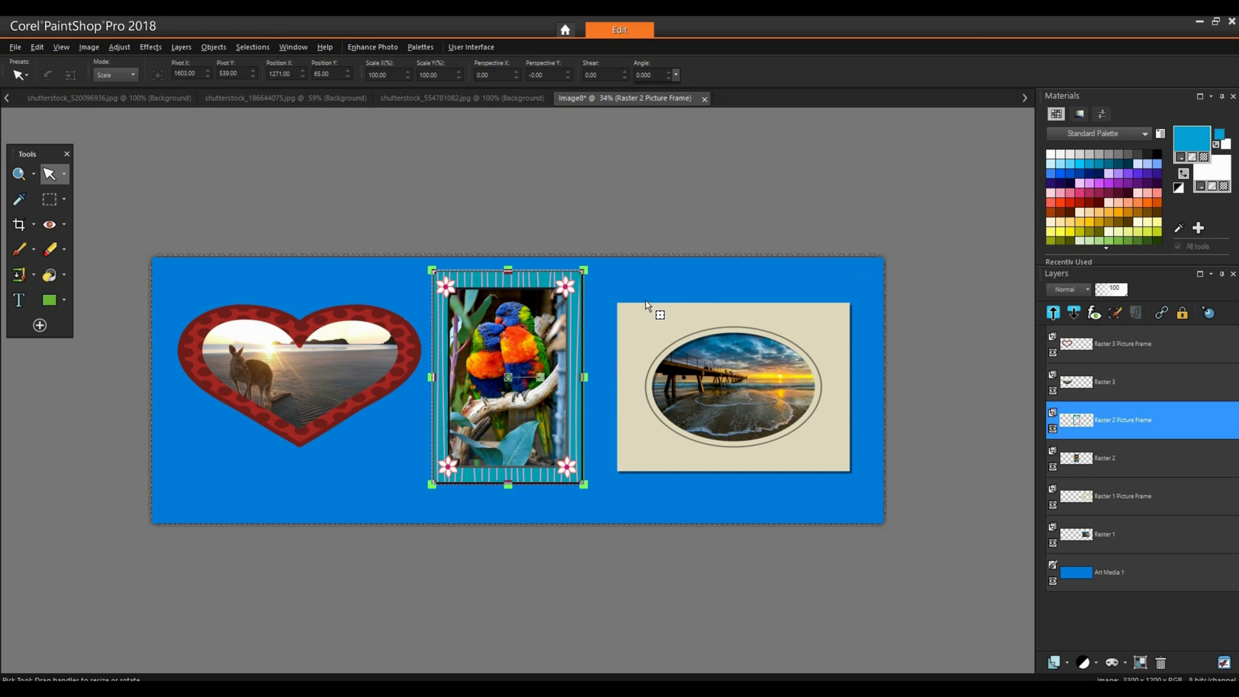
Apply an Inner Bevel to the kangaroo photo's heart frame layer with the light angle at 300 and the depth at 25.
click(1113, 346)
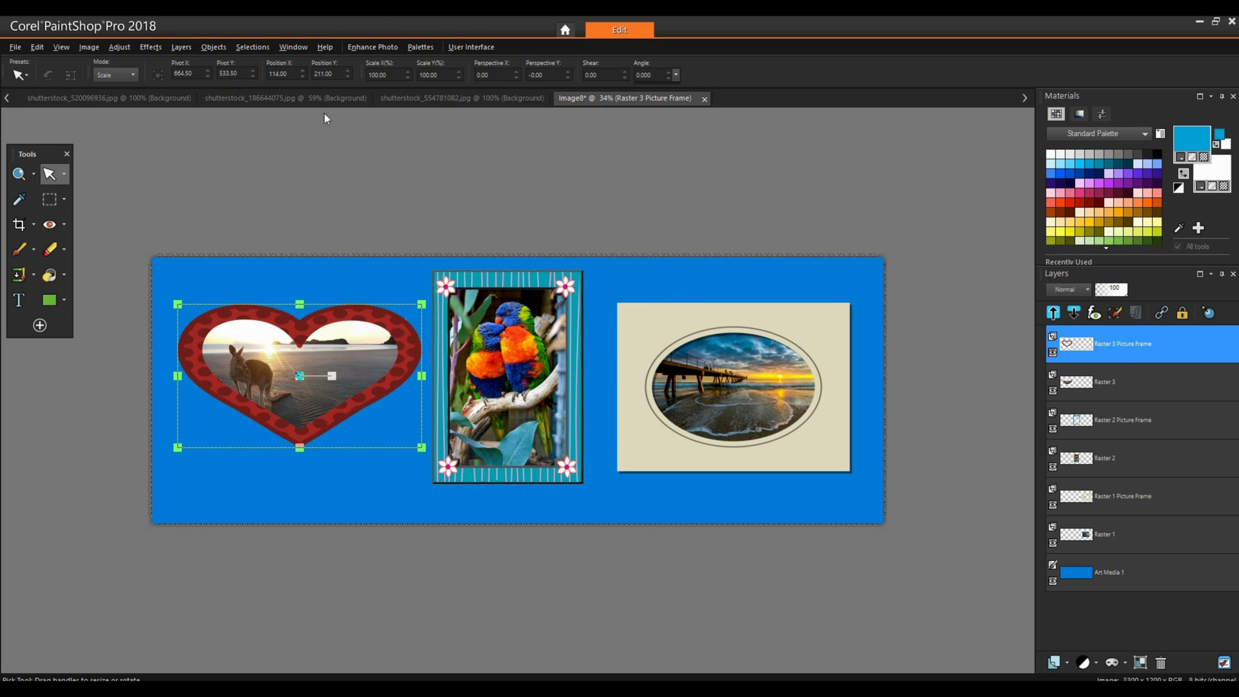
click(151, 47)
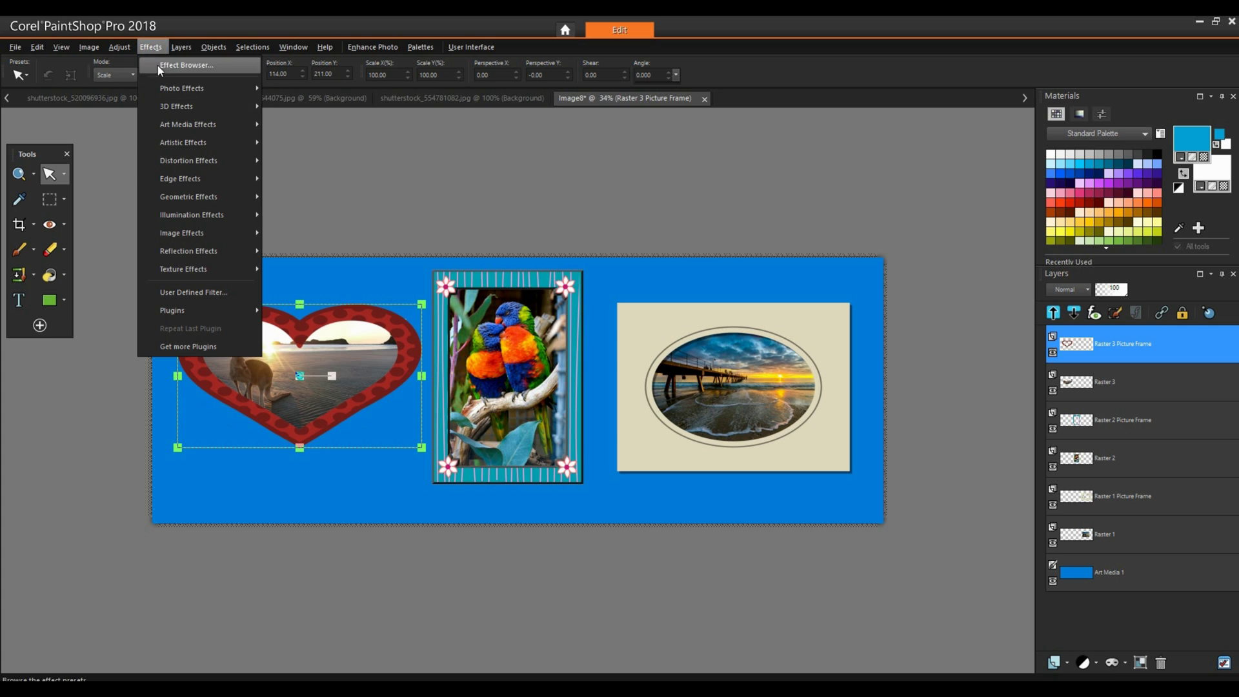
click(176, 107)
click(308, 179)
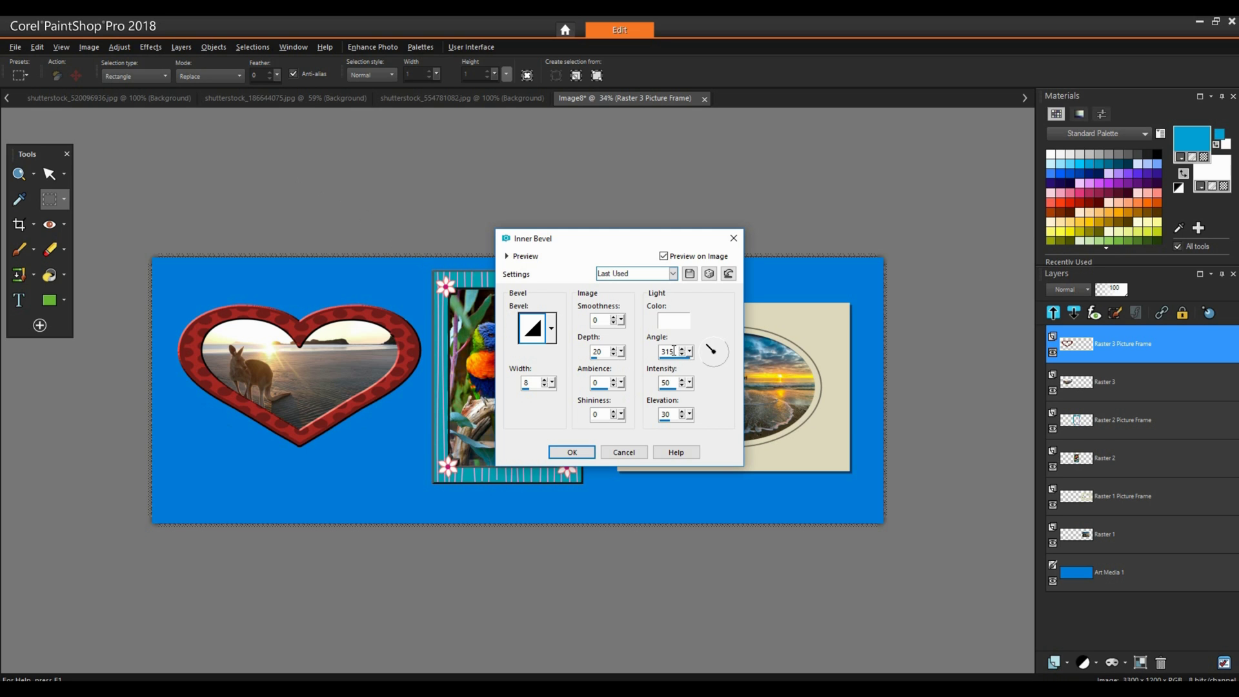
double_click(660, 351)
text(300)
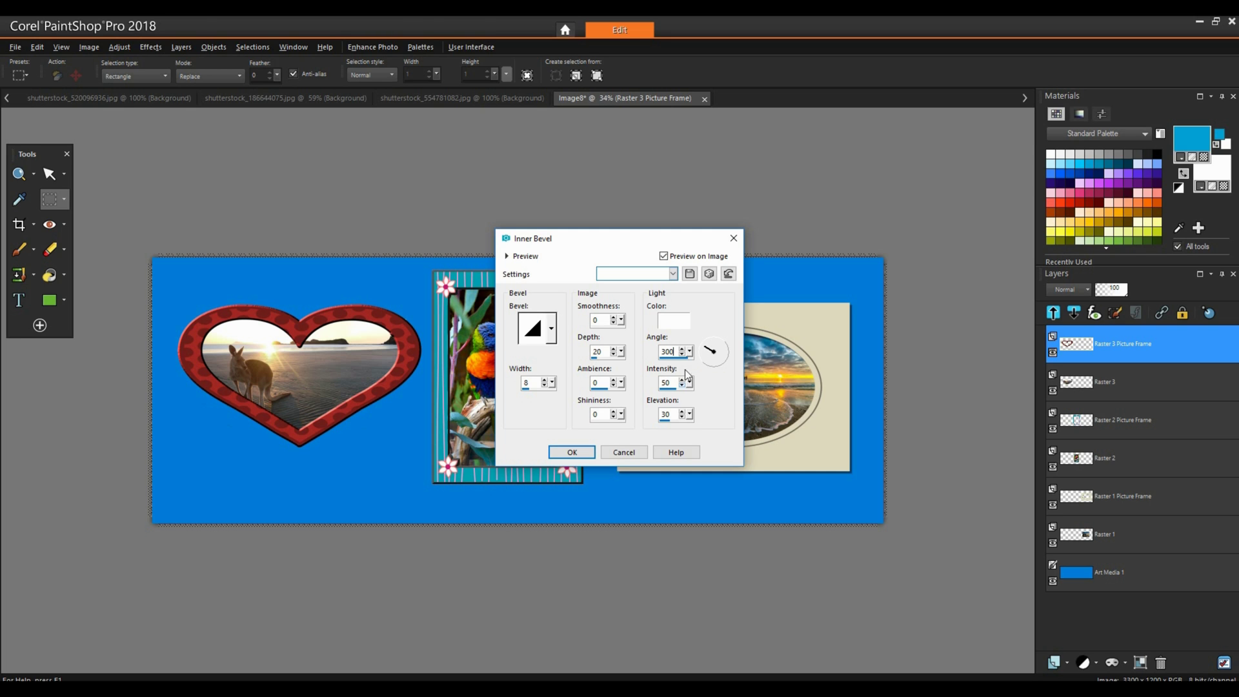
double_click(598, 351)
text(25)
click(572, 453)
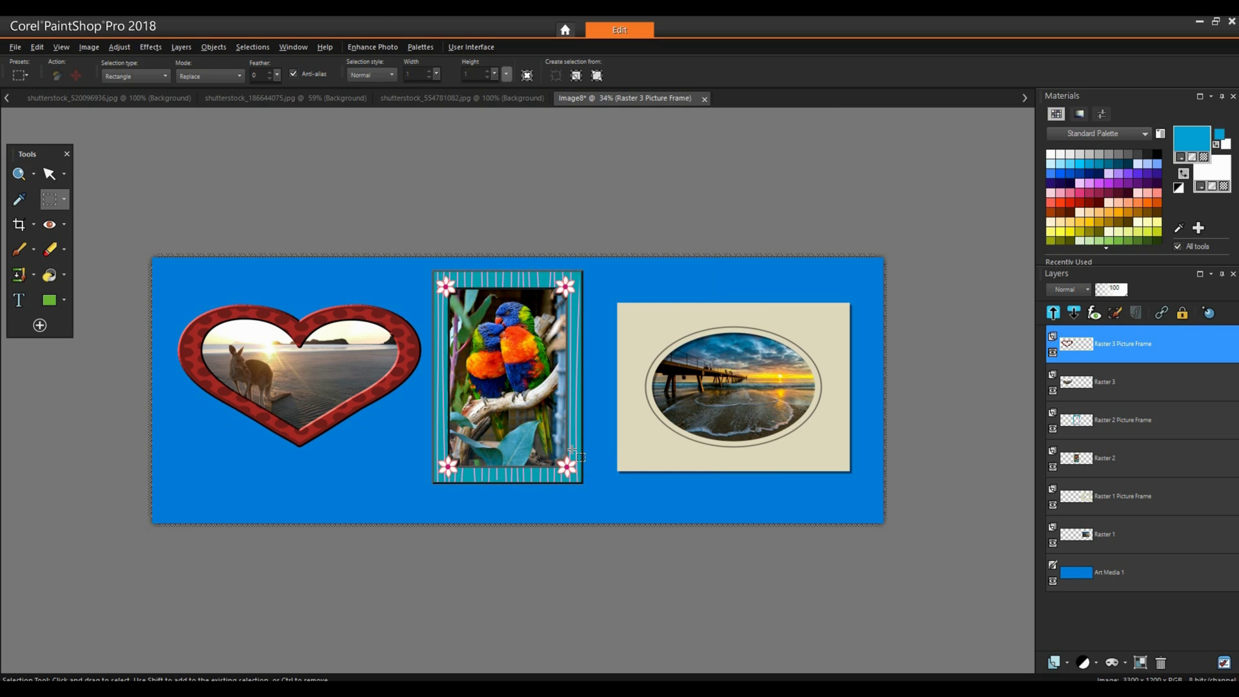